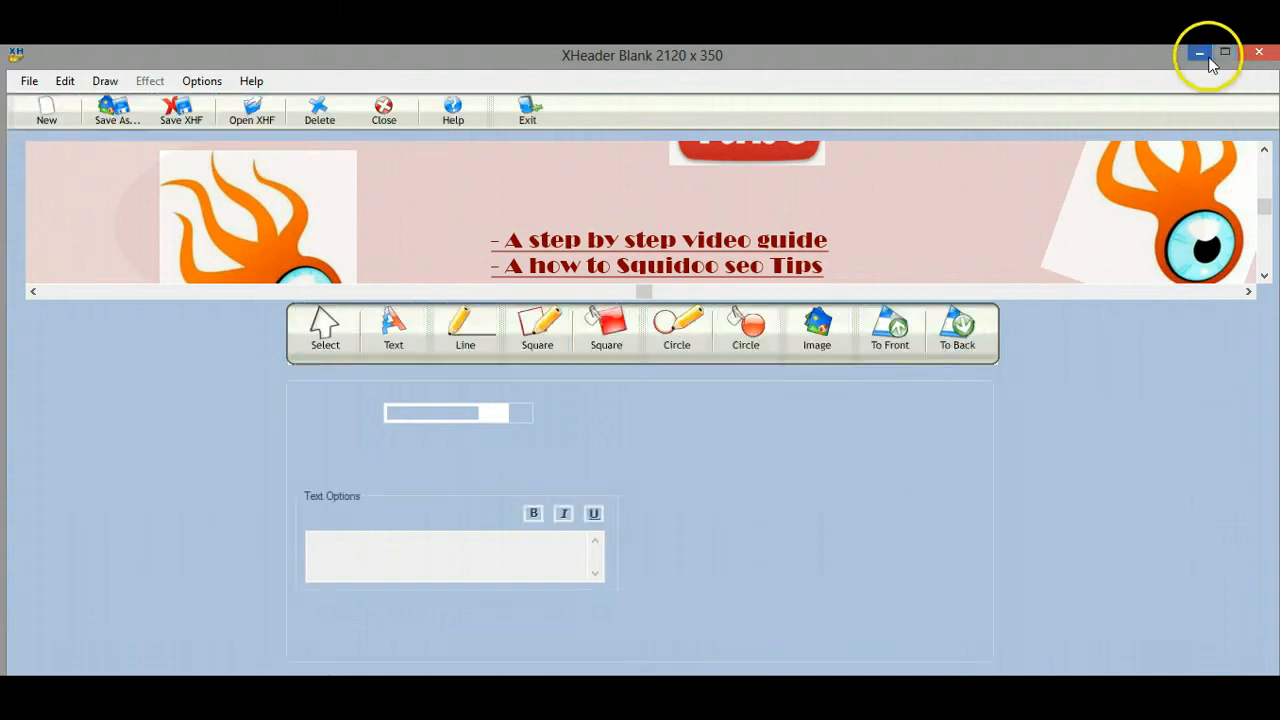
Step: View the MrSquidTube YouTube channel page in the browser, and return to XHeader
{"action": "left_click", "coordinate": [1201, 52]}
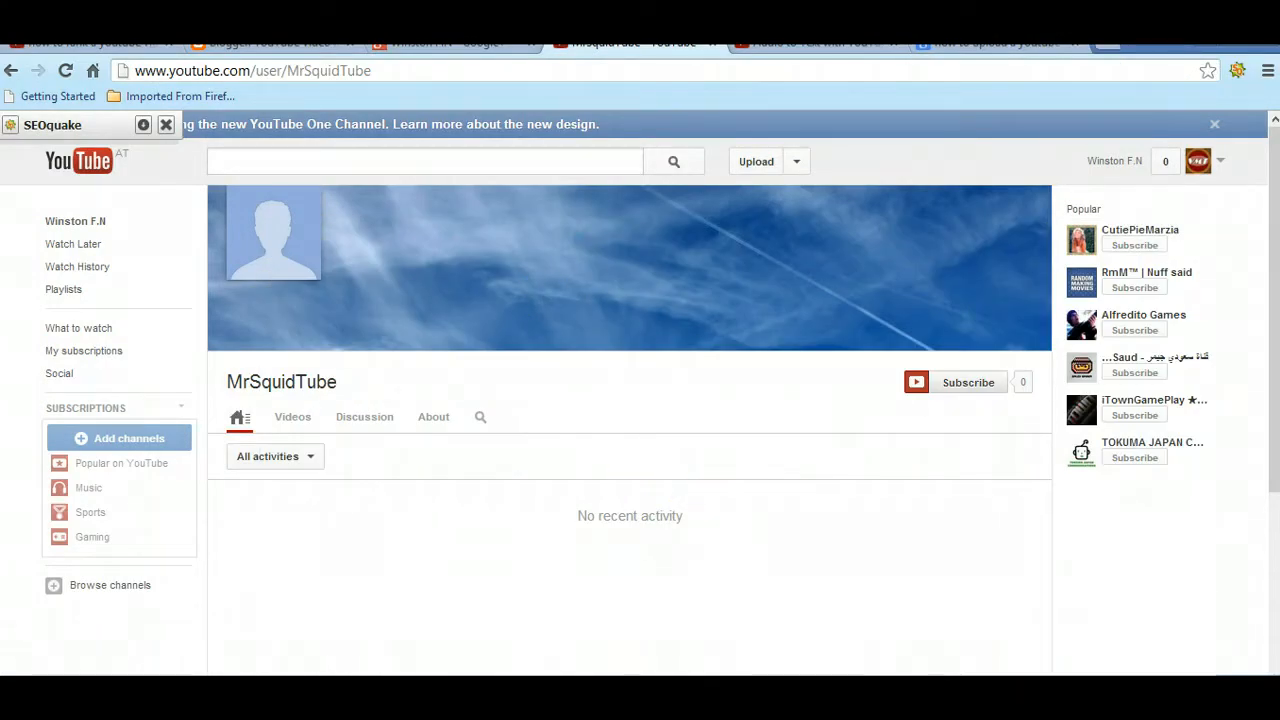
{"action": "key", "text": "alt+Tab"}
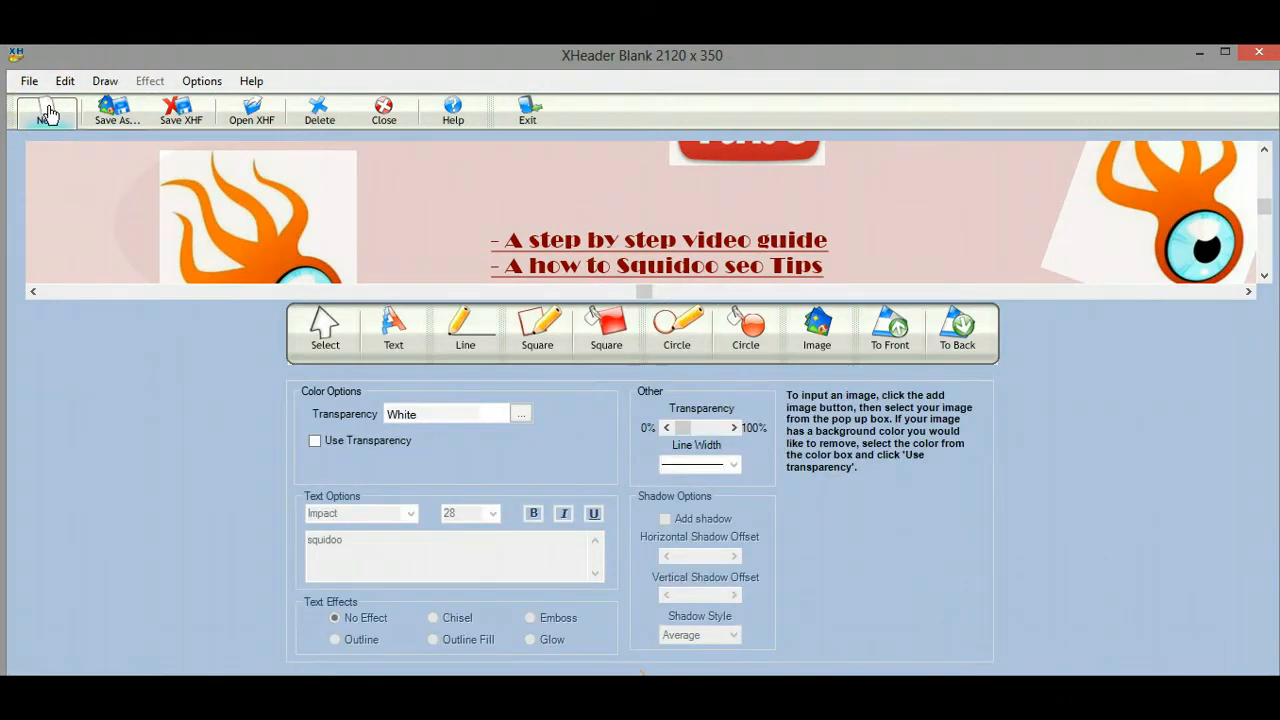
Step: Start creating a blank header and bring up its graphic size settings
{"action": "left_click", "coordinate": [46, 112]}
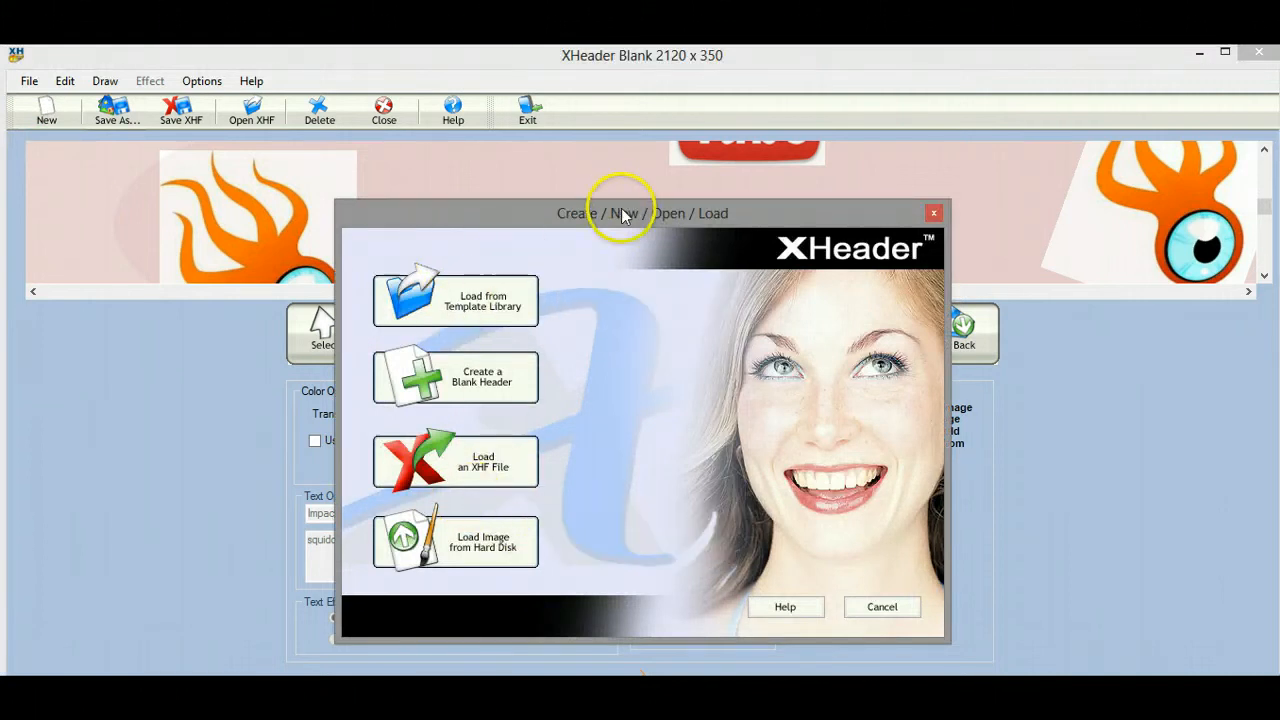
{"action": "left_click_drag", "start_coordinate": [621, 211], "coordinate": [641, 134]}
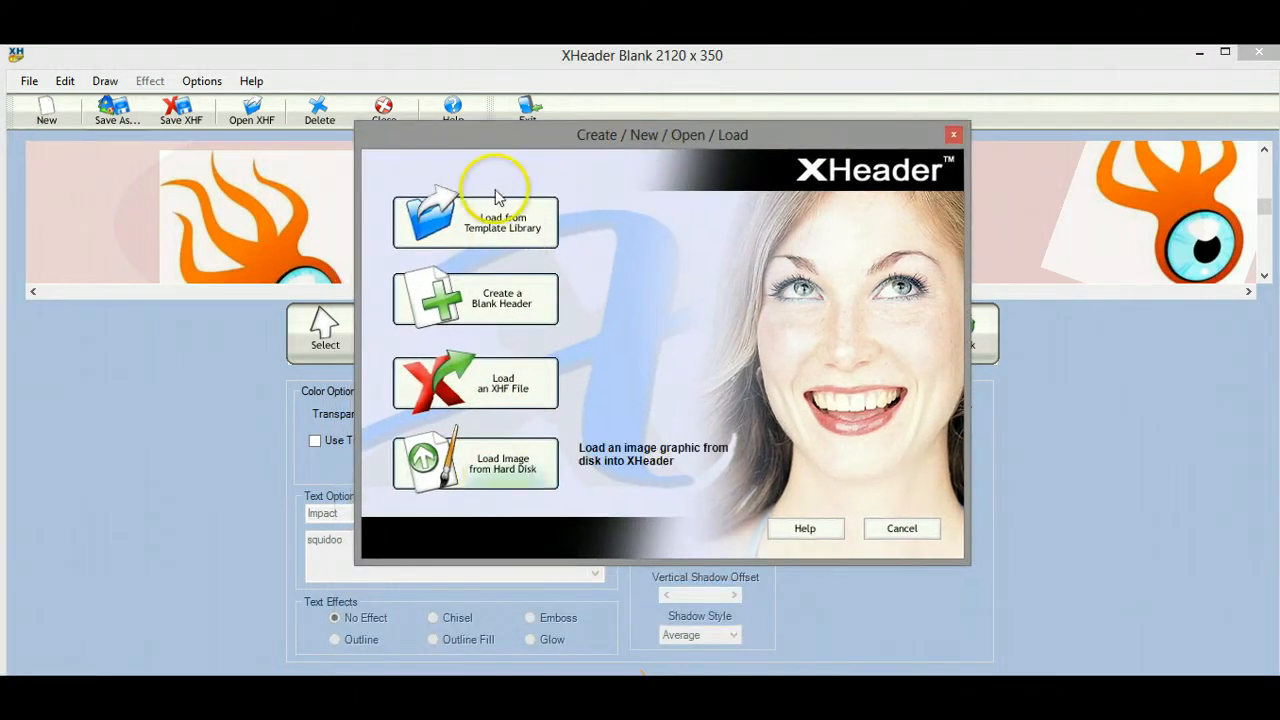
{"action": "left_click", "coordinate": [497, 313]}
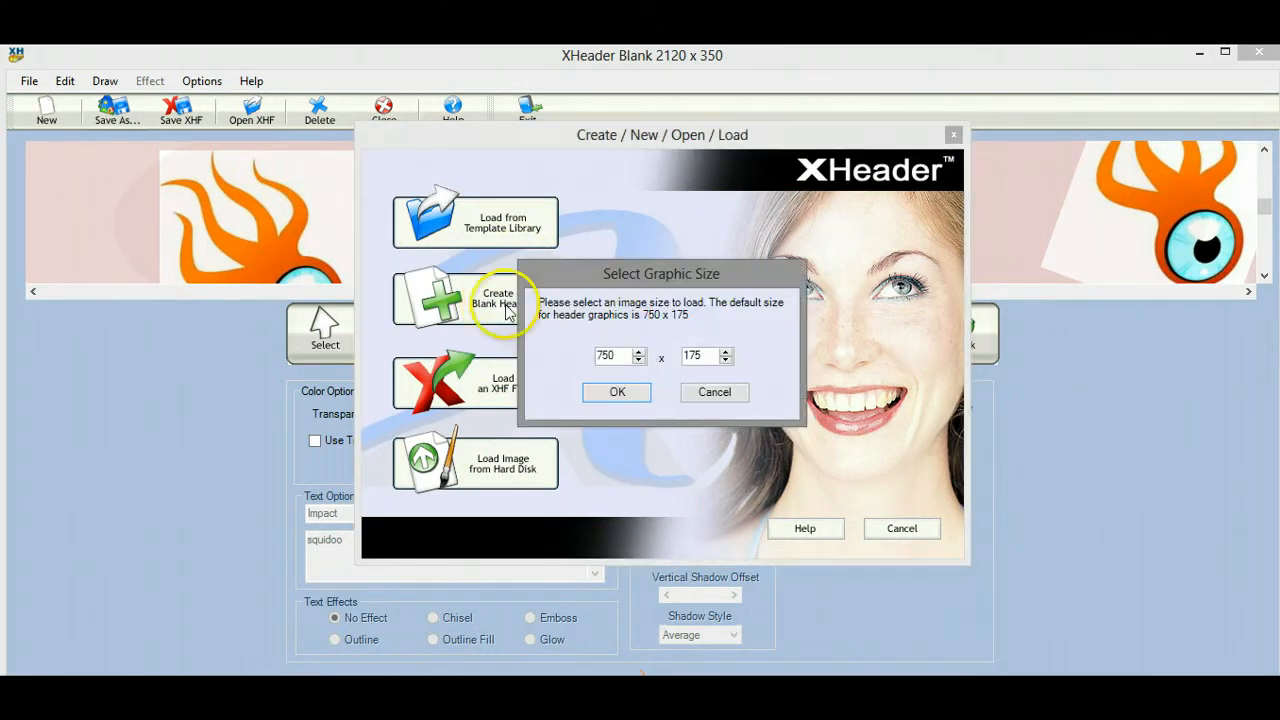
{"action": "left_click_drag", "start_coordinate": [688, 283], "coordinate": [749, 247]}
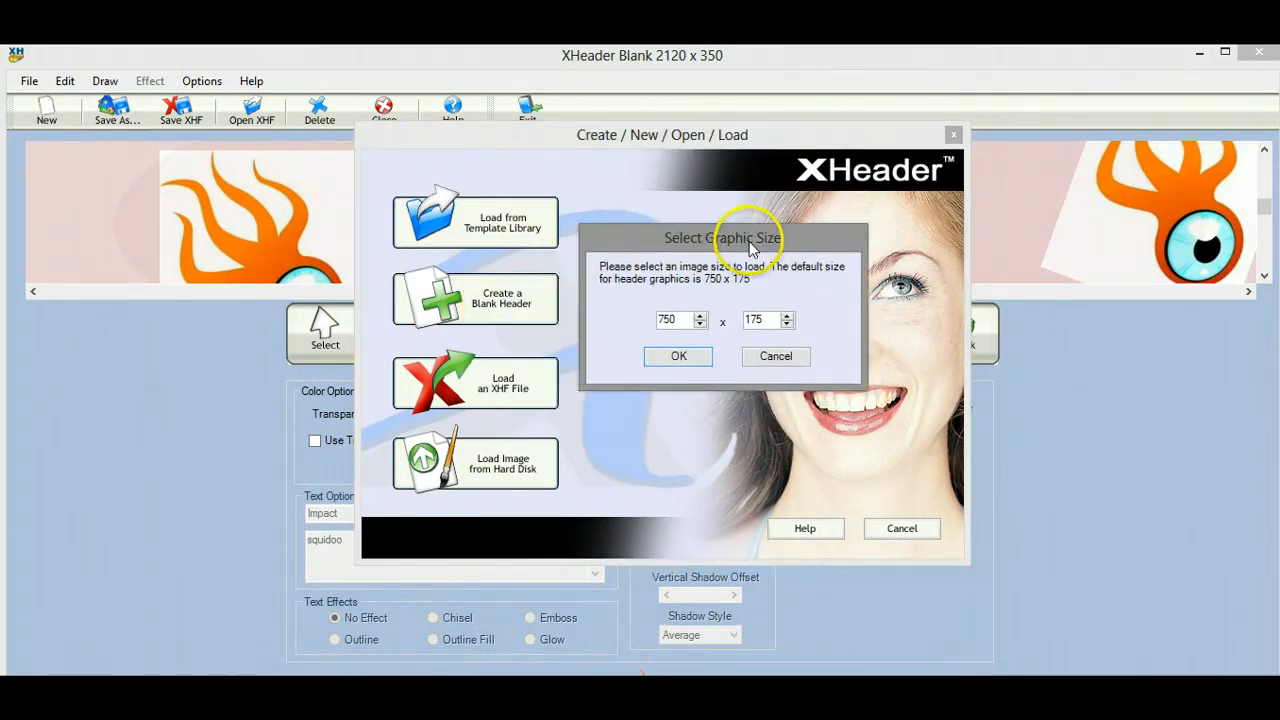
{"action": "left_click_drag", "start_coordinate": [681, 317], "coordinate": [642, 317]}
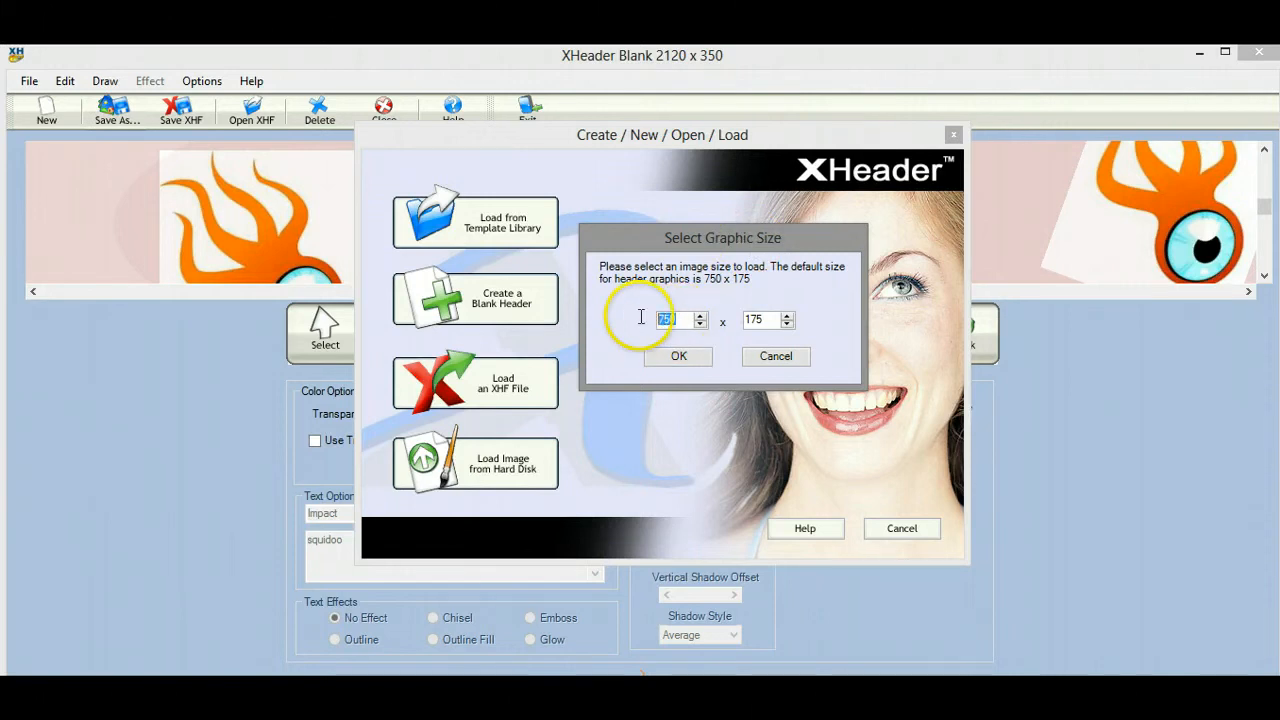
{"action": "left_click_drag", "start_coordinate": [767, 319], "coordinate": [745, 325]}
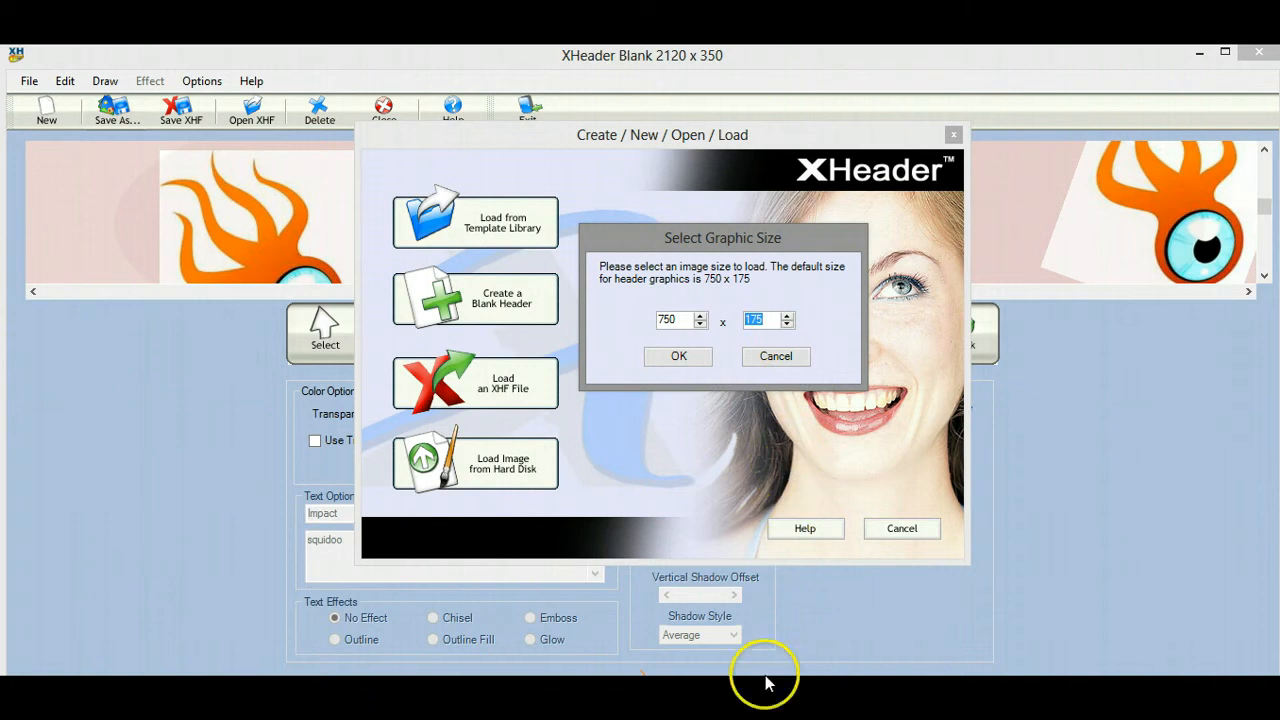
Step: Switch to GIMP and examine the YTCahnnelTemplate image for the channel banner's viewable areas and dimensions
{"action": "mouse_move", "coordinate": [700, 698]}
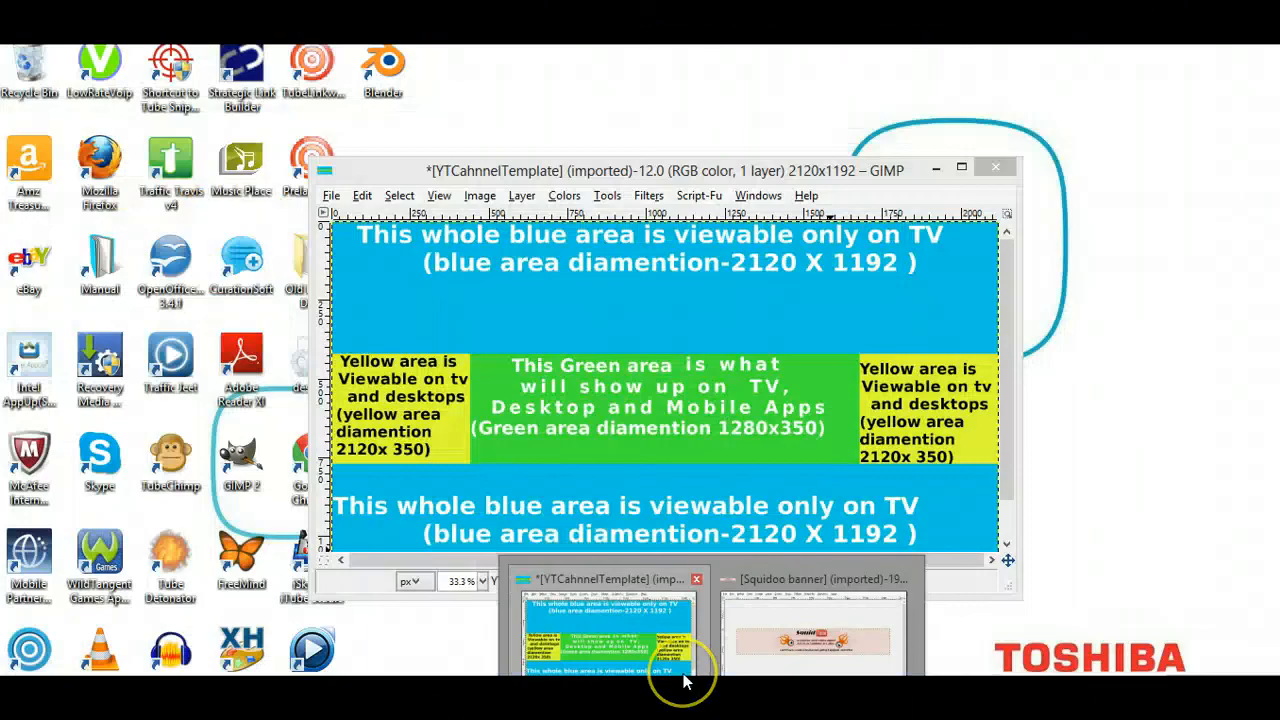
{"action": "left_click", "coordinate": [684, 678]}
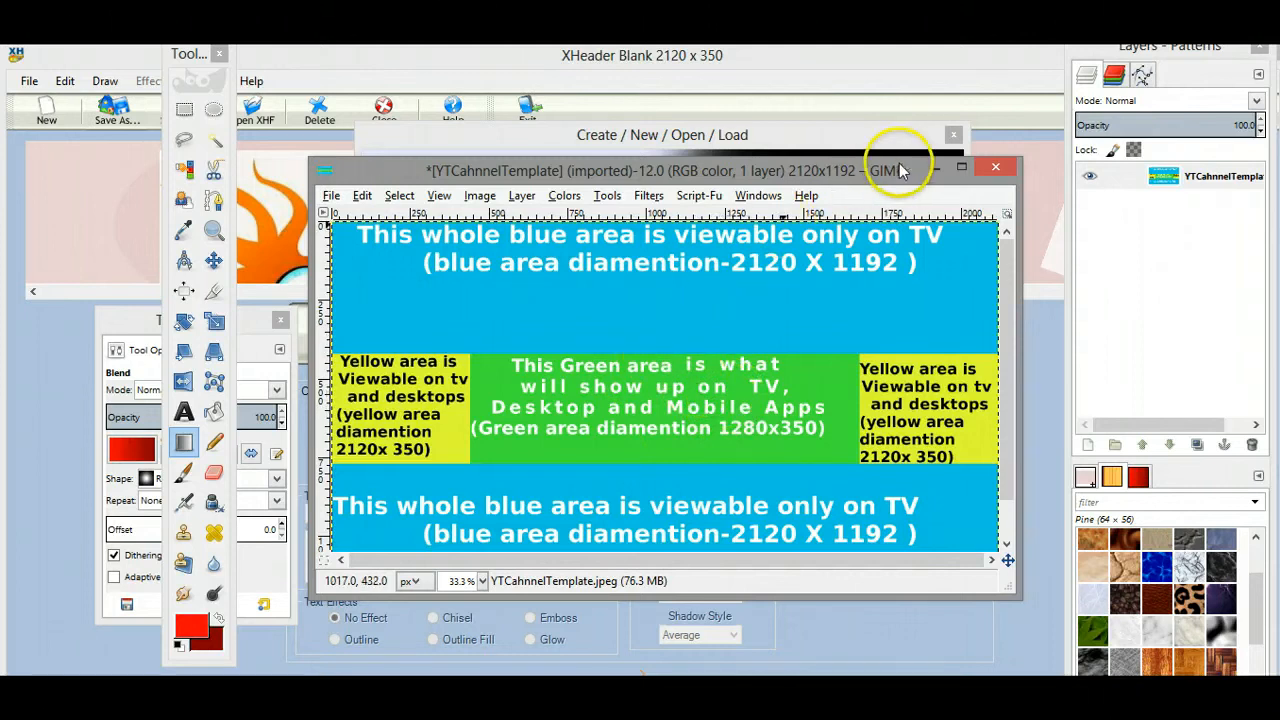
{"action": "left_click", "coordinate": [961, 168]}
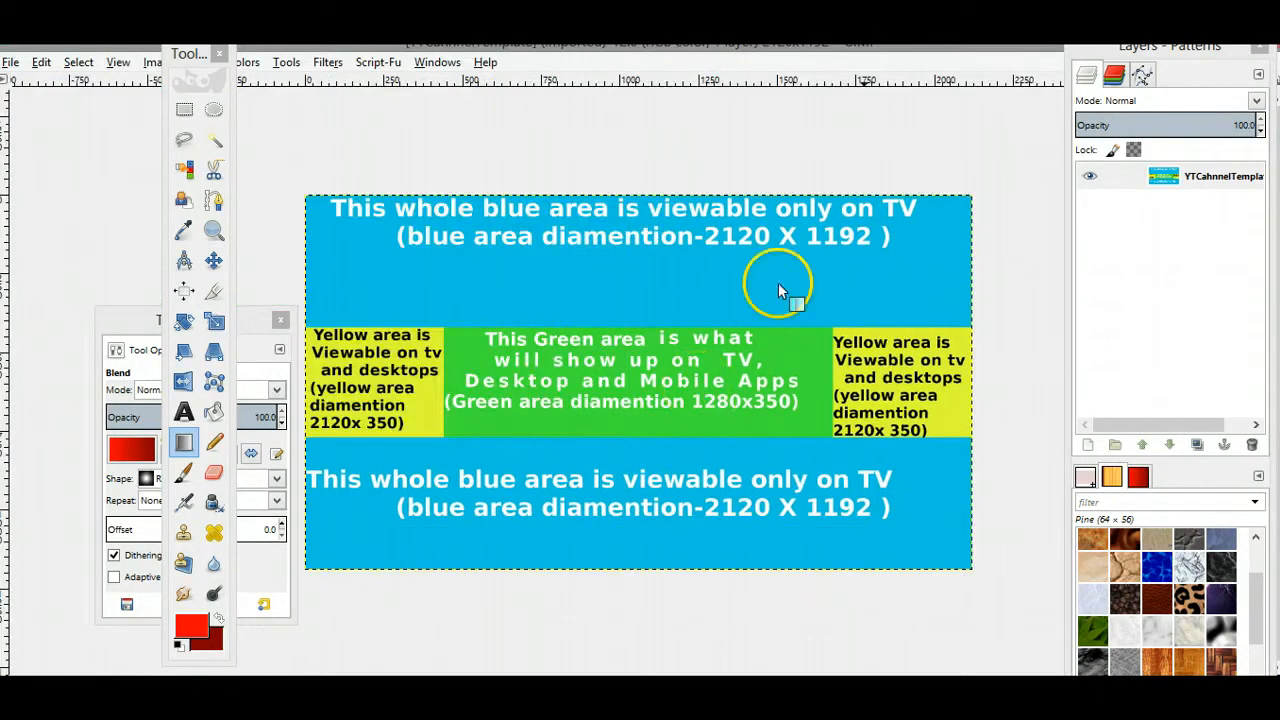
{"action": "left_click", "coordinate": [280, 320]}
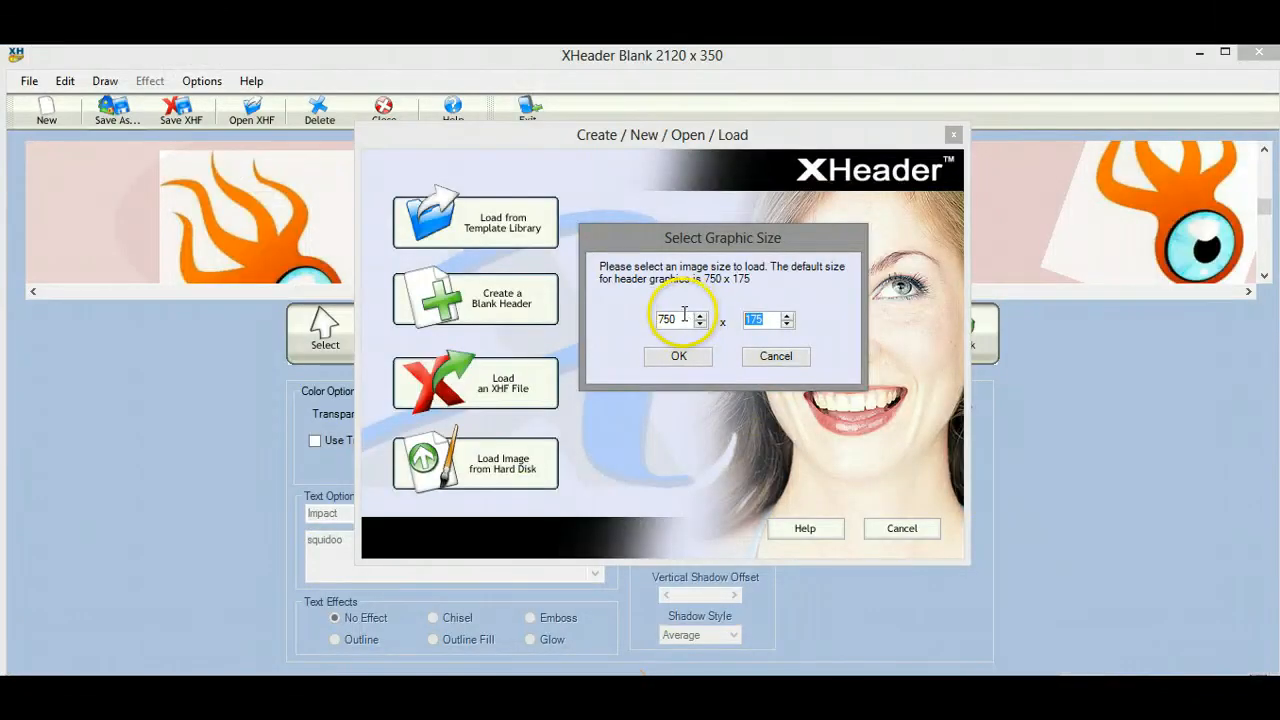
Step: Set the blank header's graphic size to 2120 x 350, and cancel its creation
{"action": "left_click_drag", "start_coordinate": [683, 318], "coordinate": [648, 322]}
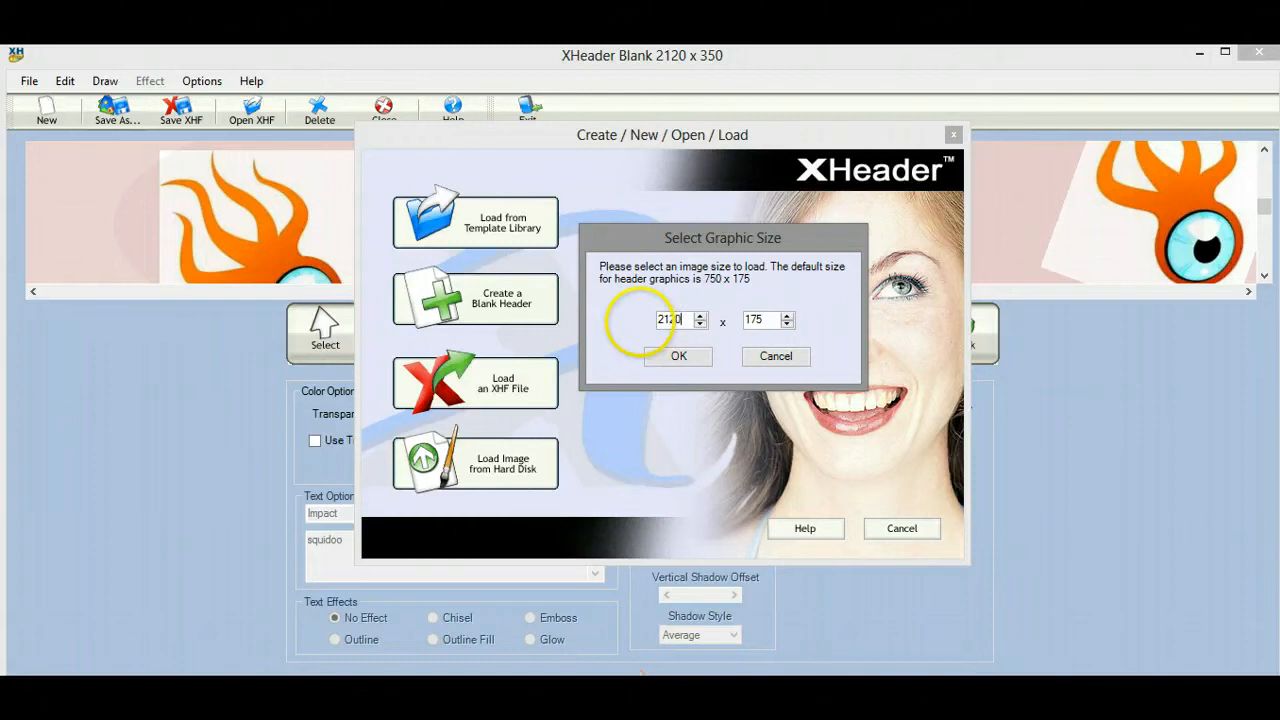
{"action": "left_click_drag", "start_coordinate": [777, 321], "coordinate": [712, 328]}
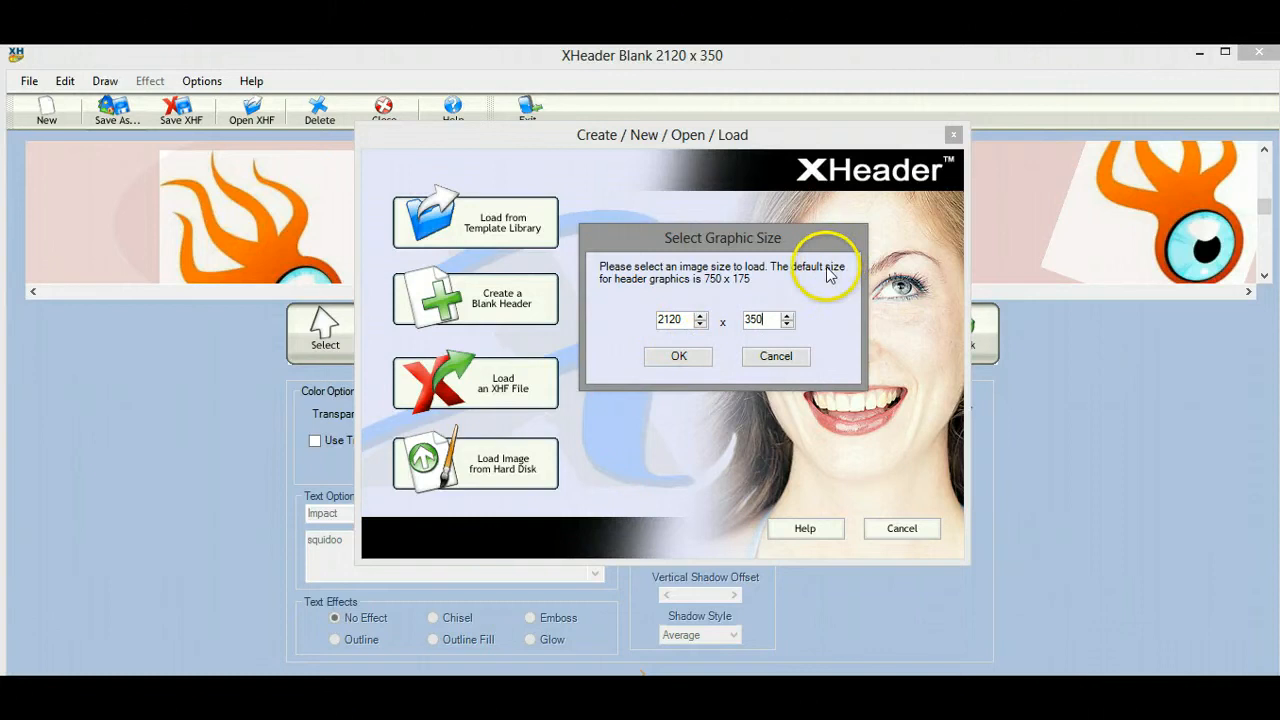
{"action": "left_click", "coordinate": [776, 357]}
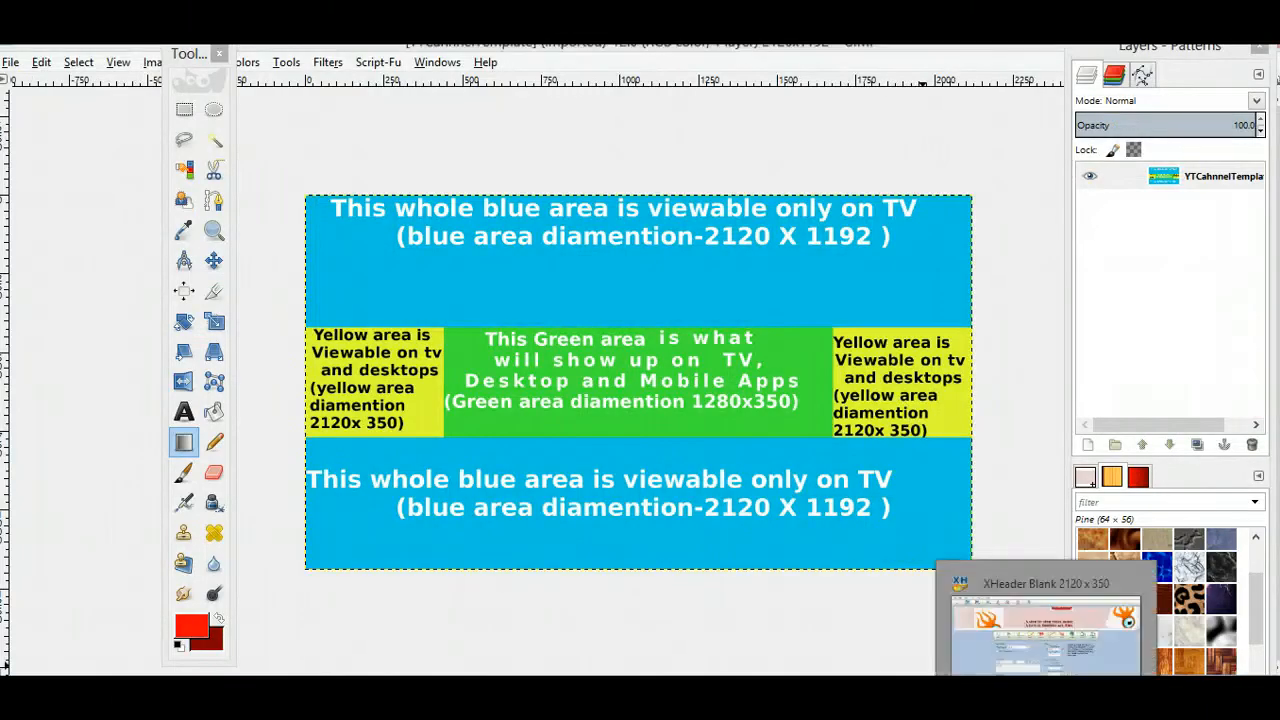
Step: Return to XHeader and examine the existing Squid Tube banner's title, logo, text lines, squid images and background shape
{"action": "left_click", "coordinate": [1045, 625]}
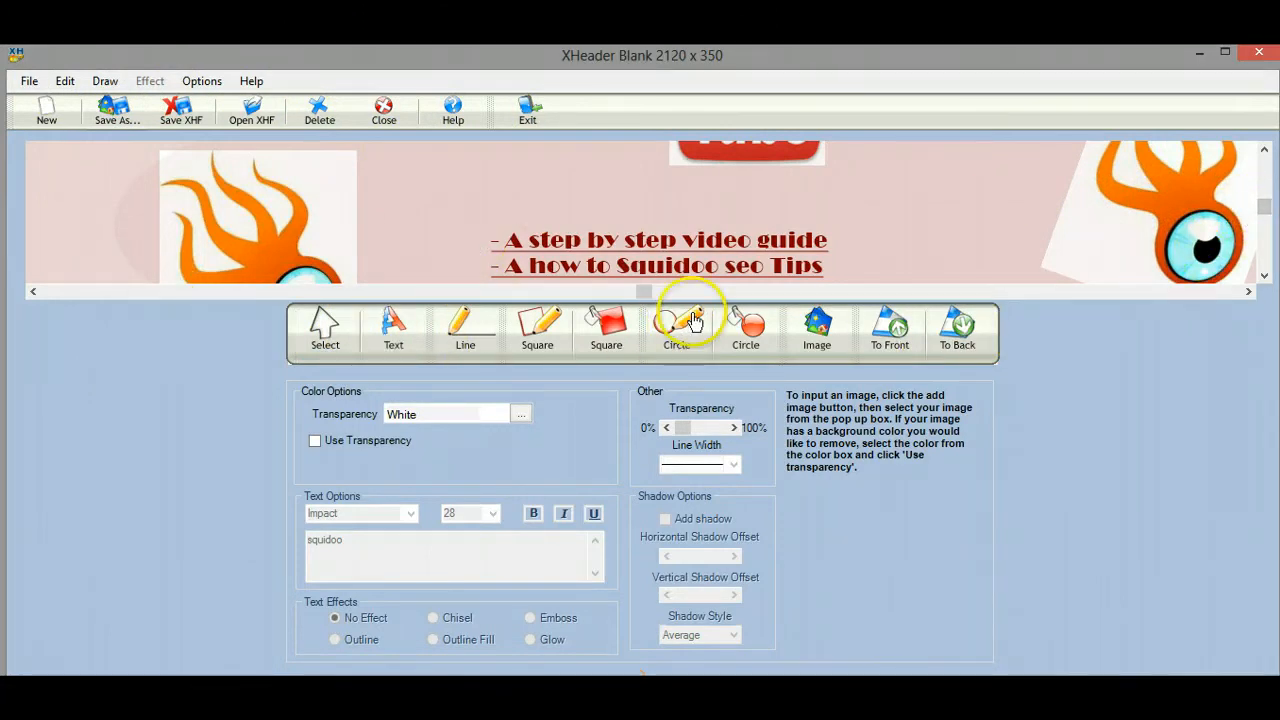
{"action": "mouse_move", "coordinate": [644, 291]}
{"action": "left_mouse_down"}
{"action": "mouse_move", "coordinate": [40, 277]}
{"action": "mouse_move", "coordinate": [622, 295]}
{"action": "mouse_move", "coordinate": [1246, 292]}
{"action": "mouse_move", "coordinate": [590, 297]}
{"action": "mouse_move", "coordinate": [645, 303]}
{"action": "left_mouse_up"}
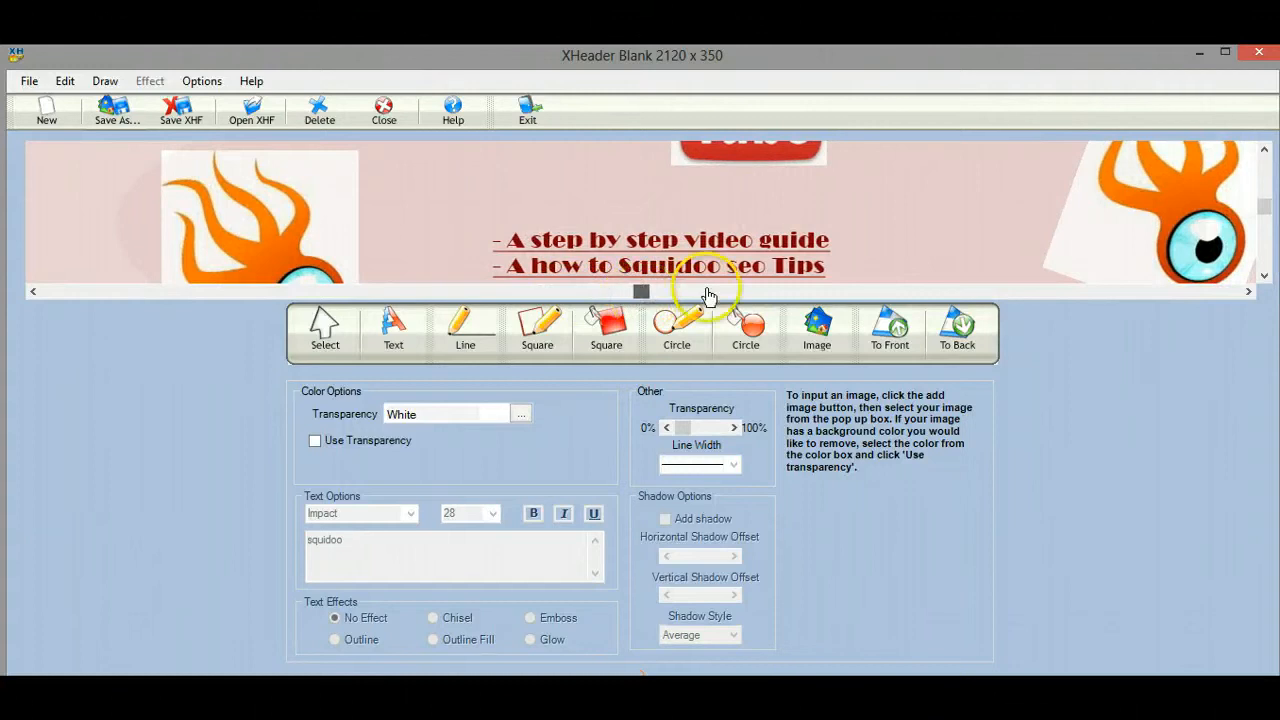
{"action": "mouse_move", "coordinate": [1265, 210]}
{"action": "left_mouse_down"}
{"action": "mouse_move", "coordinate": [1265, 165]}
{"action": "mouse_move", "coordinate": [1267, 275]}
{"action": "mouse_move", "coordinate": [1265, 158]}
{"action": "mouse_move", "coordinate": [1270, 214]}
{"action": "left_mouse_up"}
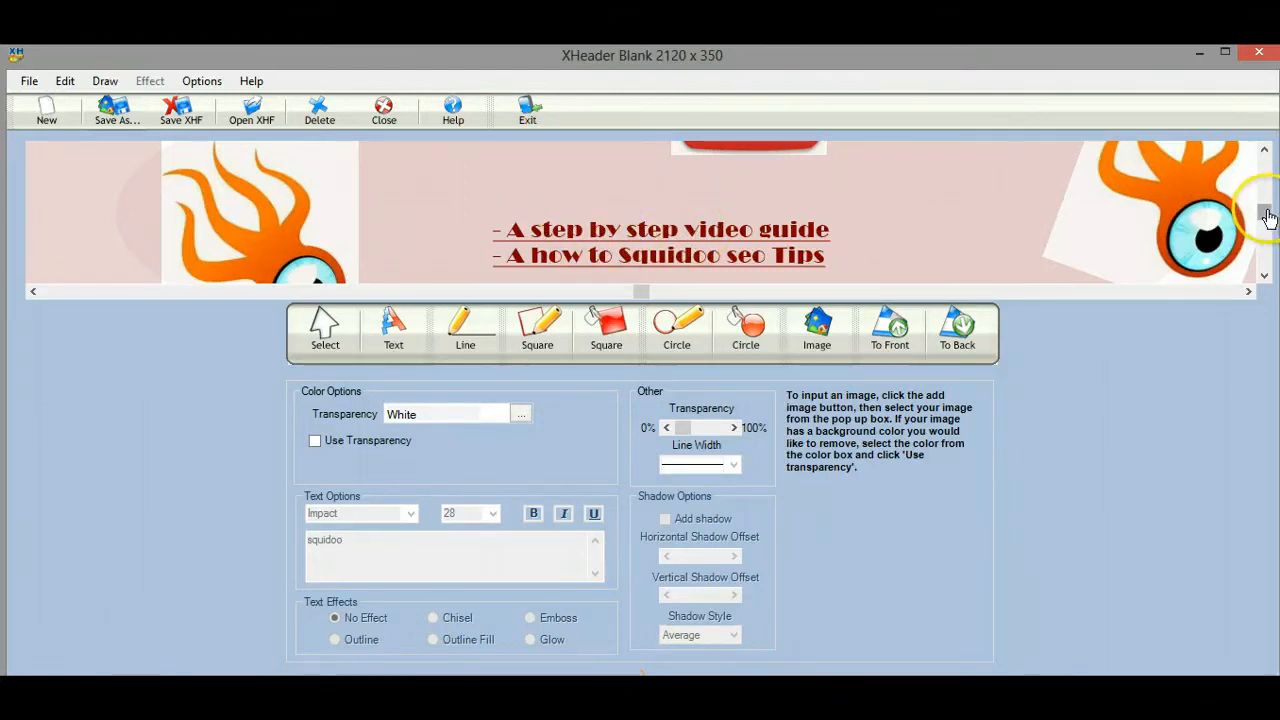
{"action": "left_click_drag", "start_coordinate": [1267, 233], "coordinate": [1268, 178]}
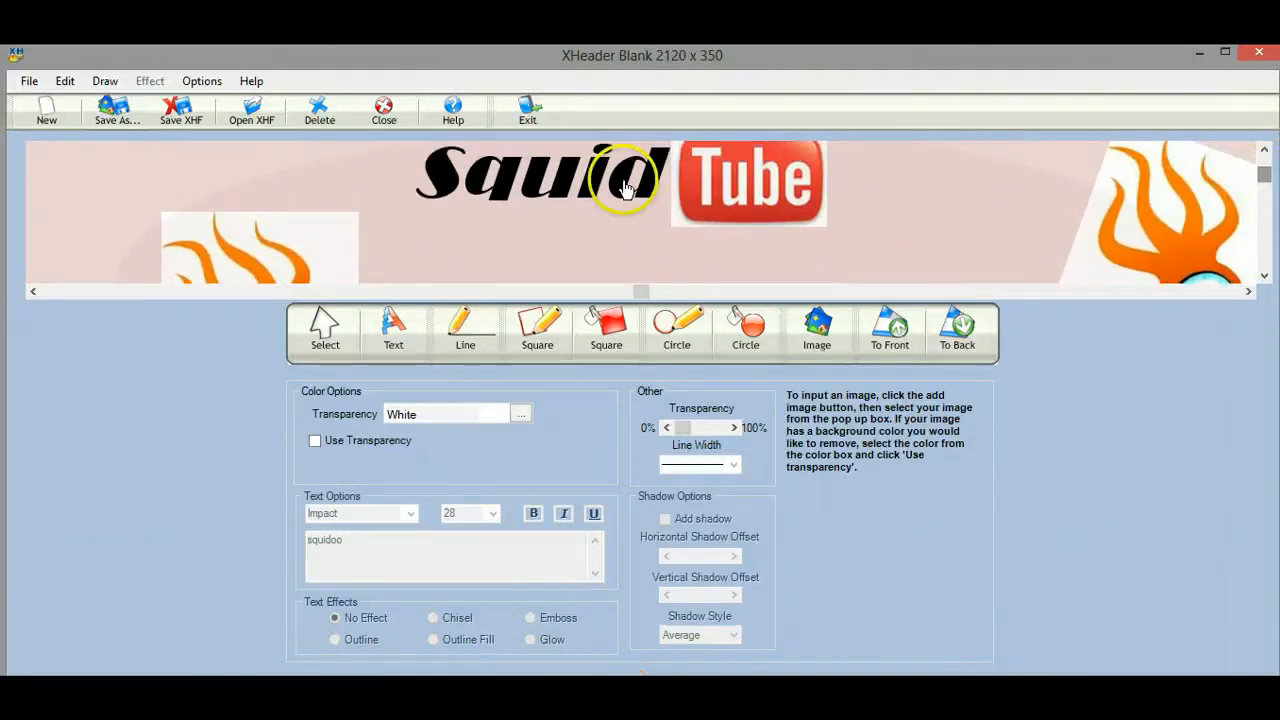
{"action": "left_click", "coordinate": [755, 195]}
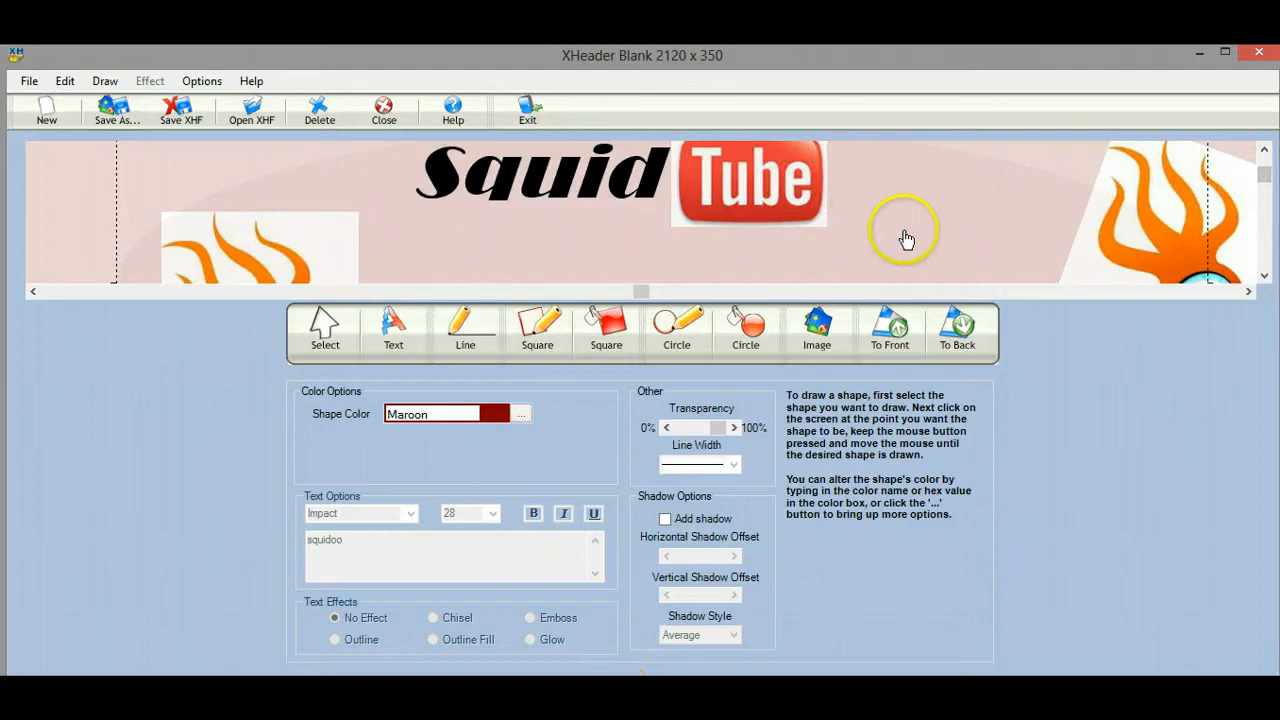
{"action": "left_click", "coordinate": [604, 330]}
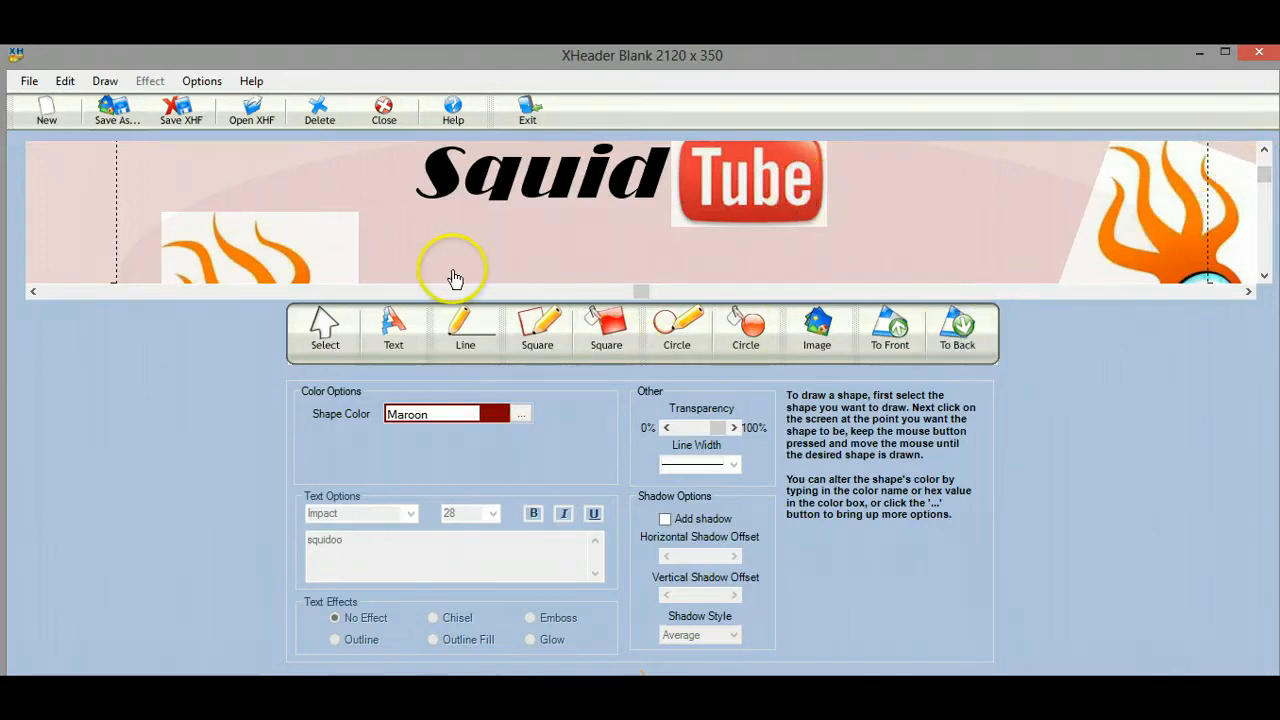
{"action": "left_click_drag", "start_coordinate": [1263, 174], "coordinate": [1176, 205]}
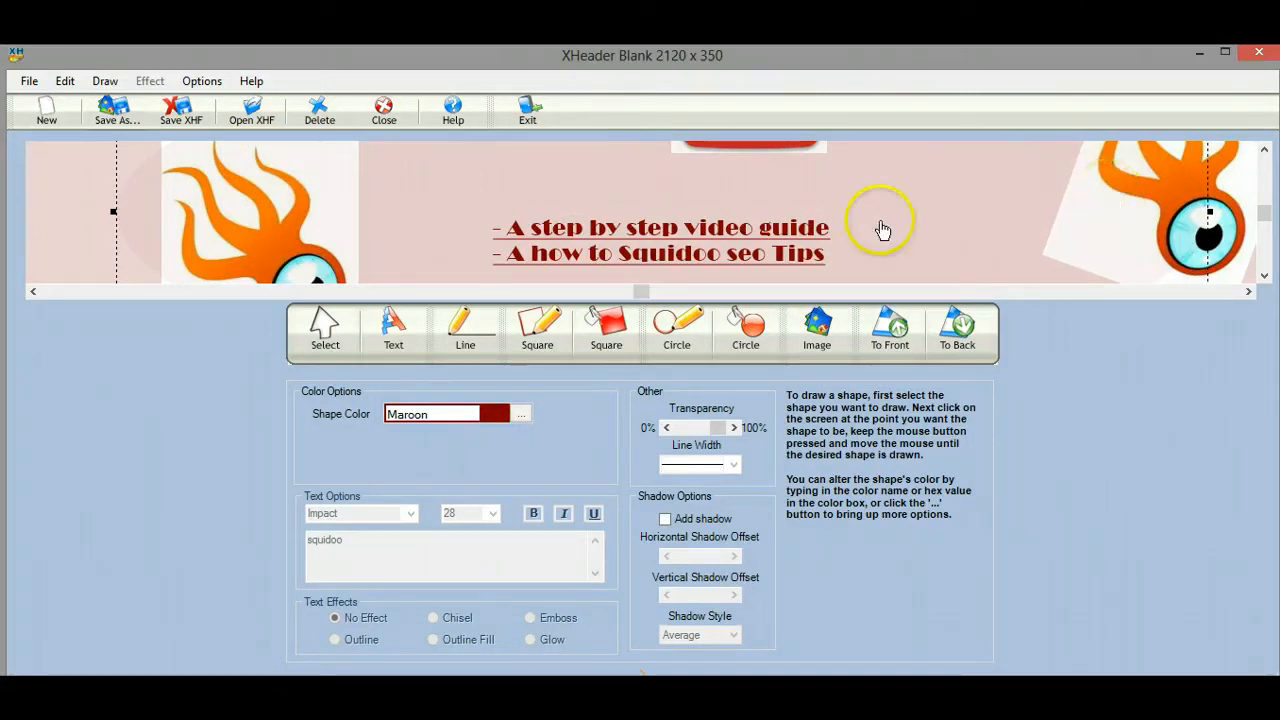
Step: Send the tilted squid image behind the banner's background shape, and bring it back to the front
{"action": "left_click", "coordinate": [1235, 210]}
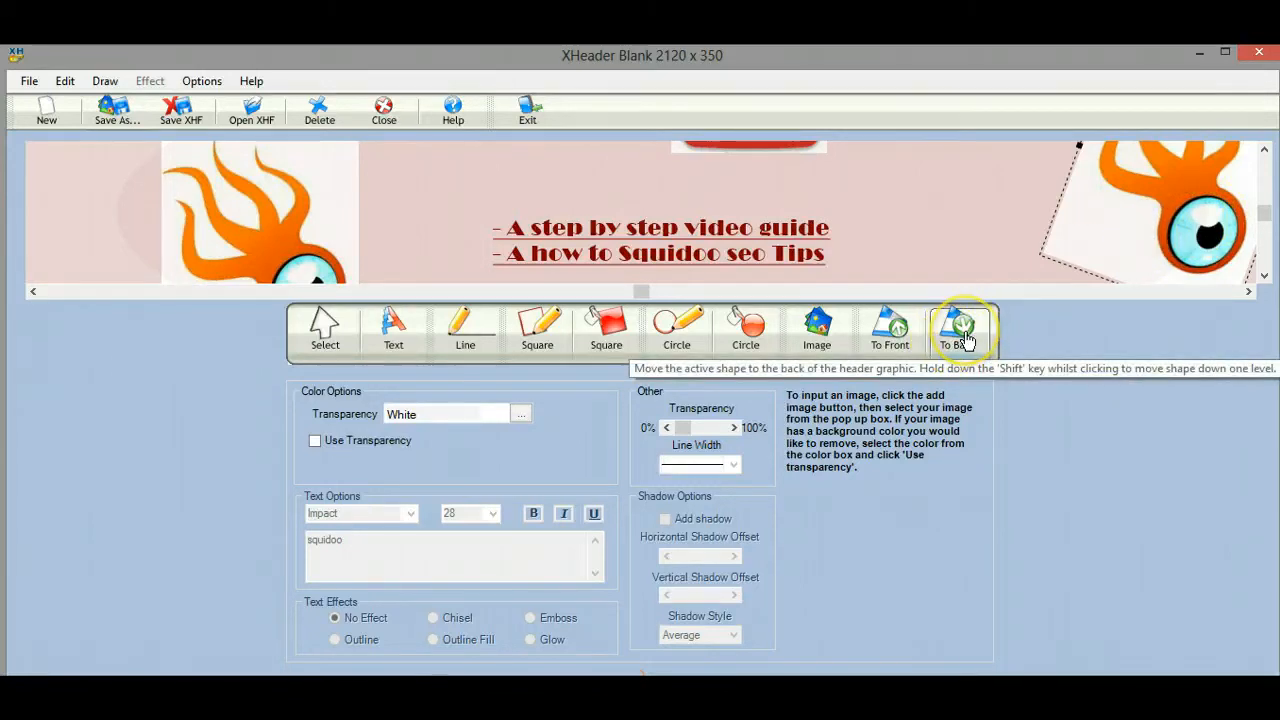
{"action": "left_click", "coordinate": [962, 335]}
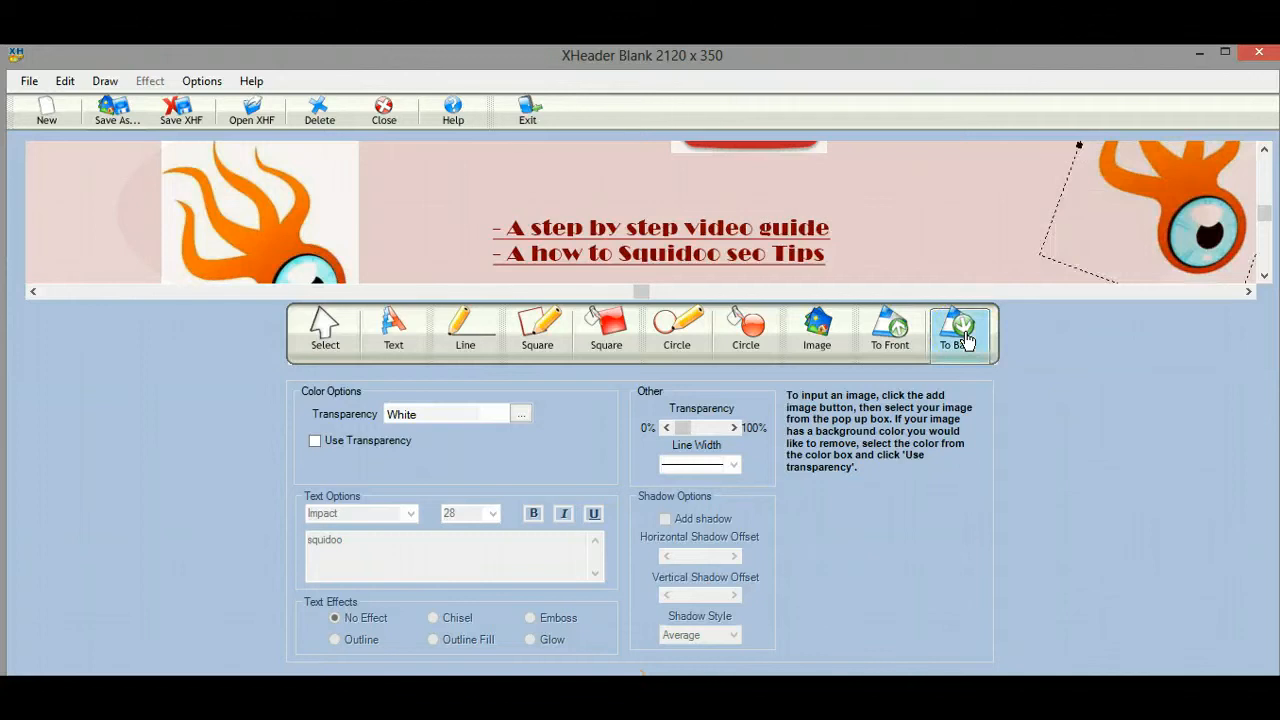
{"action": "left_click", "coordinate": [896, 336]}
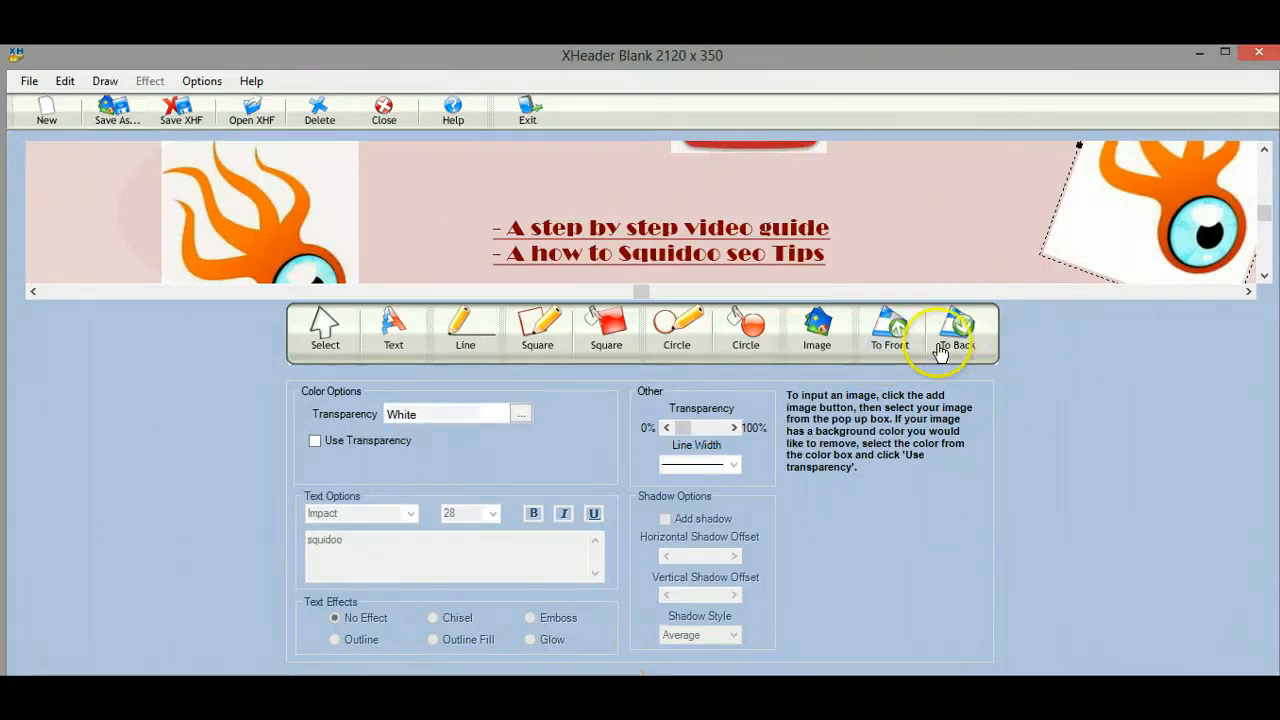
Step: Send the tilted squid image to the back of the header graphic
{"action": "left_click", "coordinate": [957, 218]}
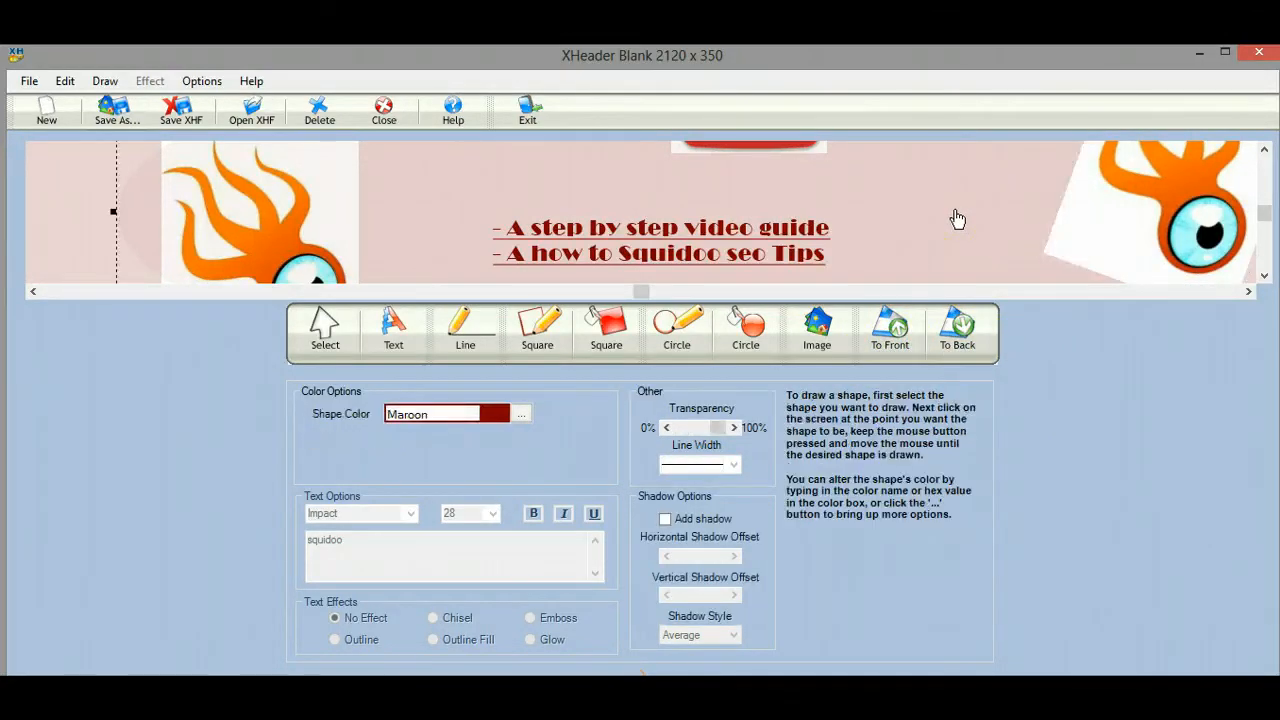
{"action": "left_click", "coordinate": [1108, 240]}
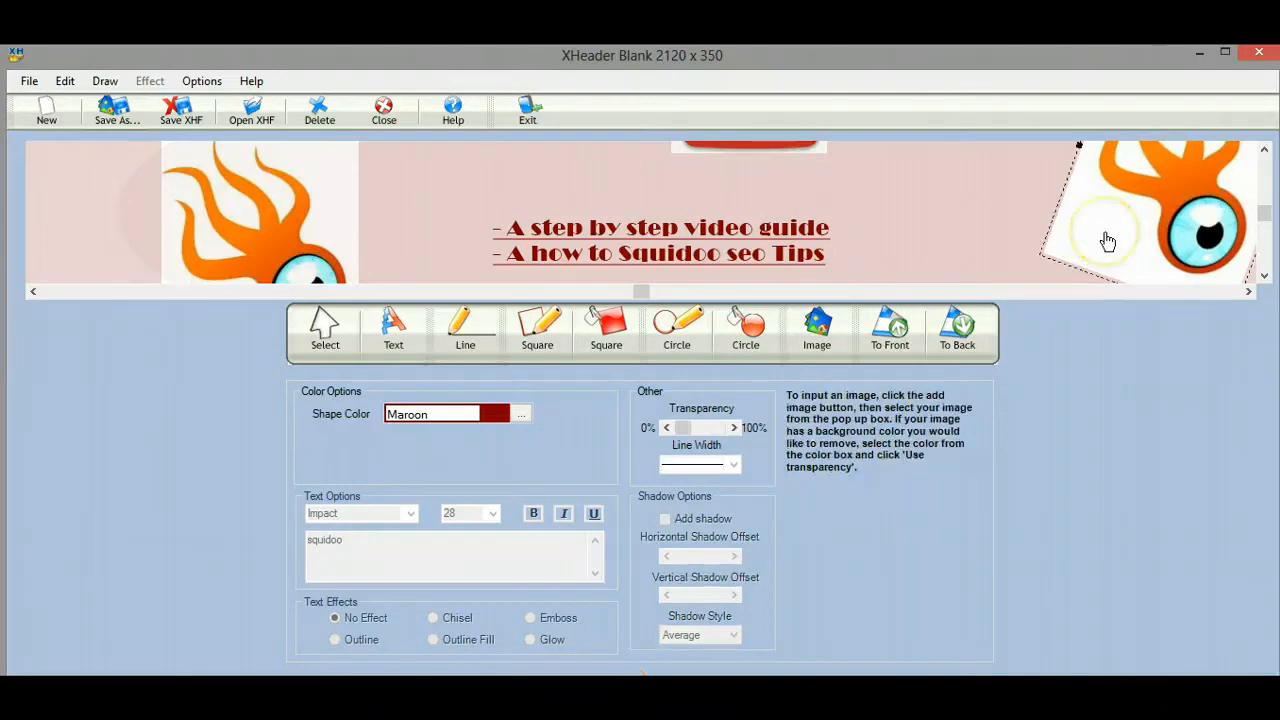
{"action": "left_click", "coordinate": [957, 345]}
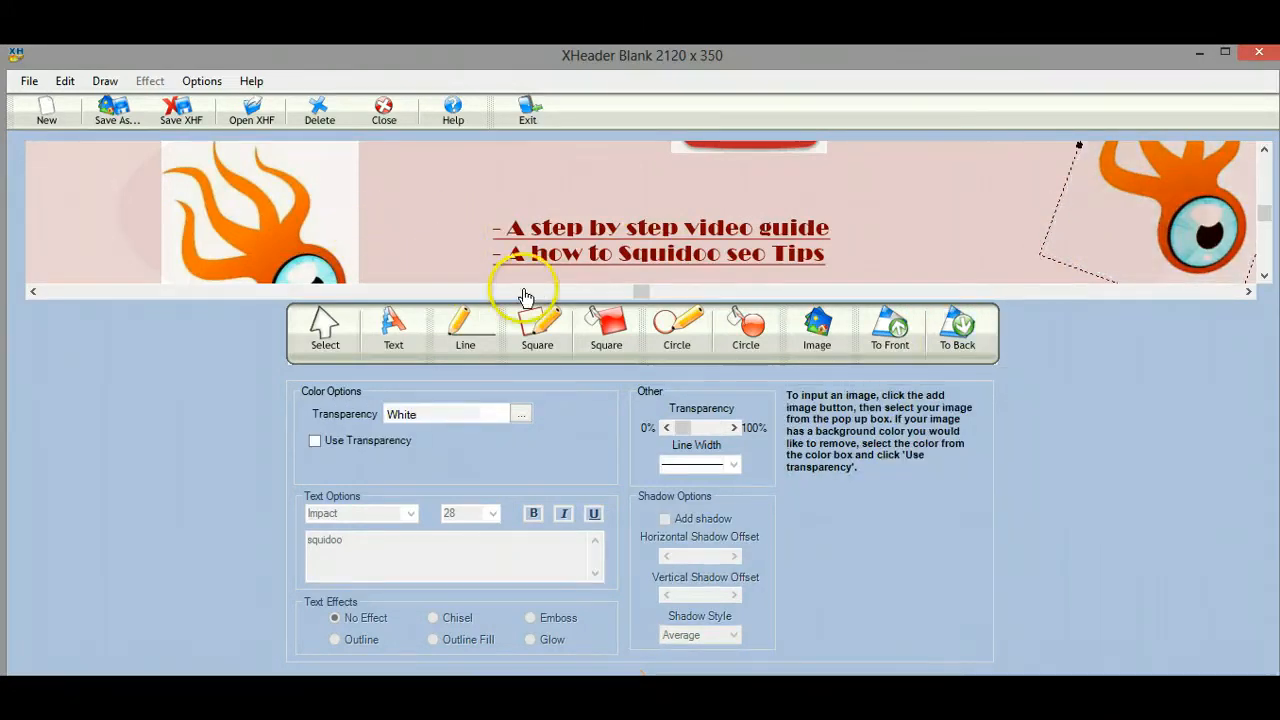
Step: Add the text "Ssquidoo" just above the banner's "A step by step video guide" line, using the Impact font
{"action": "mouse_move", "coordinate": [1266, 222]}
{"action": "left_mouse_down"}
{"action": "mouse_move", "coordinate": [1266, 194]}
{"action": "mouse_move", "coordinate": [1266, 206]}
{"action": "left_mouse_up"}
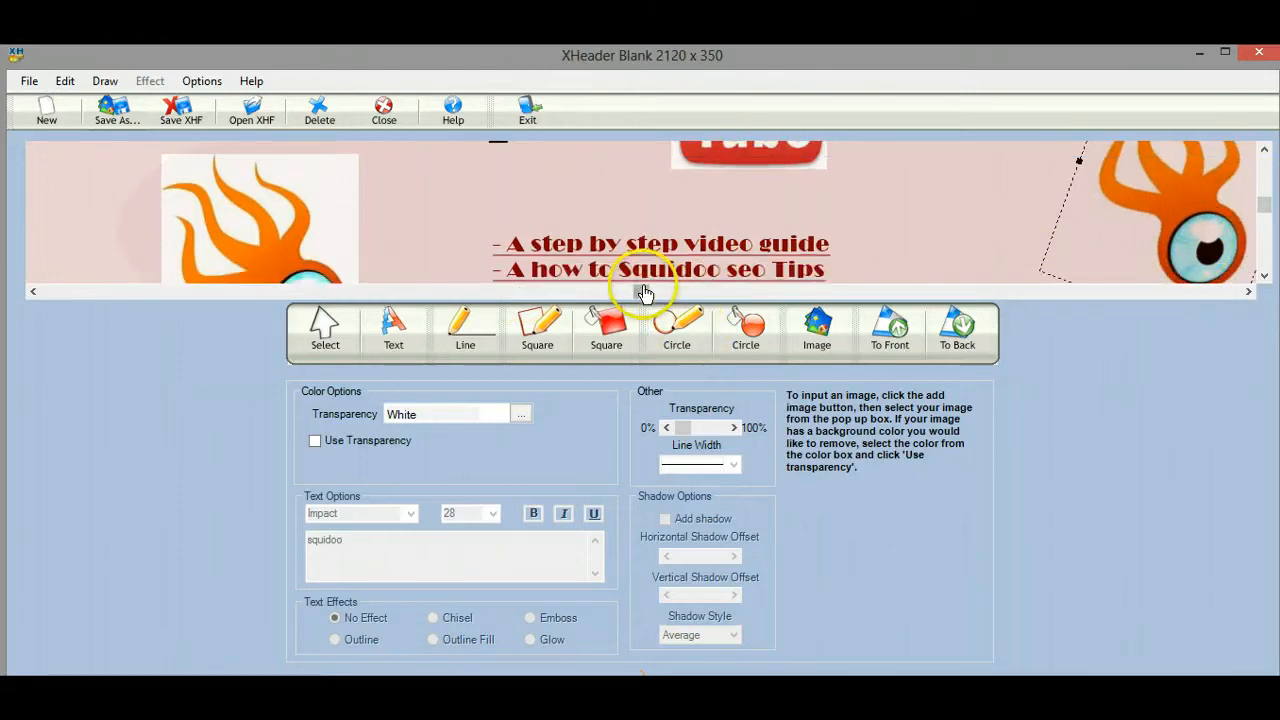
{"action": "left_click_drag", "start_coordinate": [640, 289], "coordinate": [366, 289]}
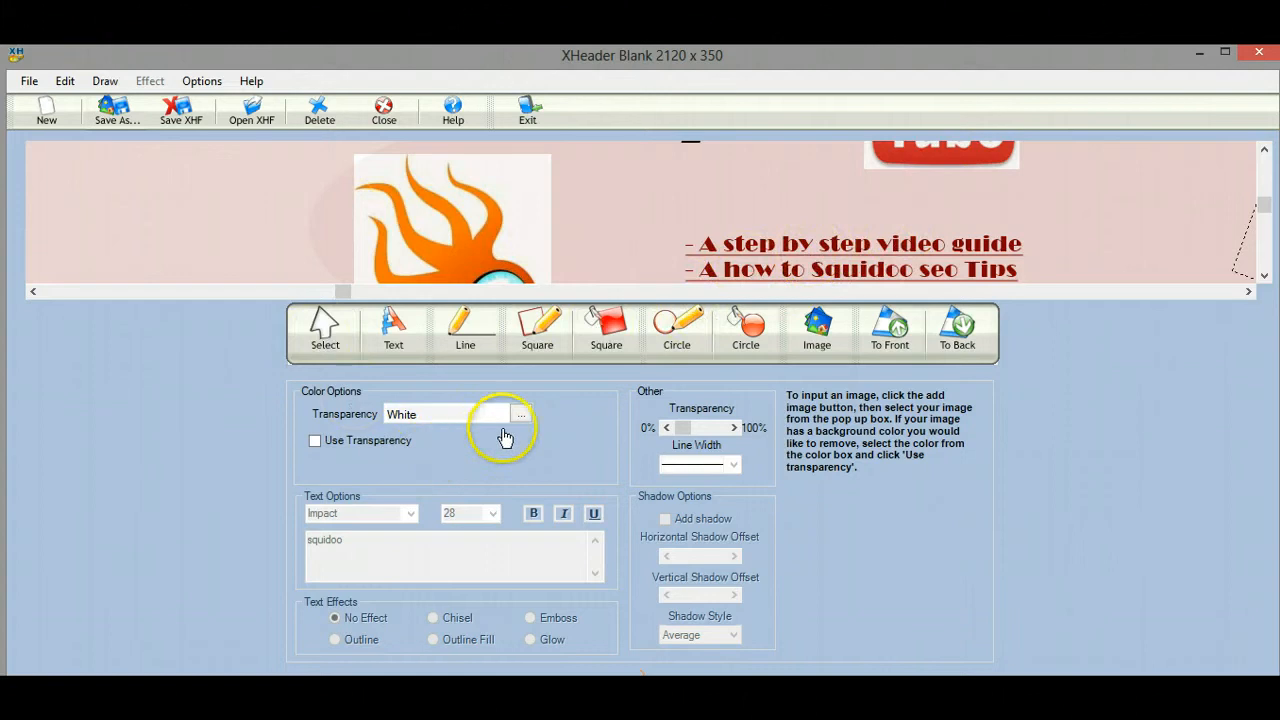
{"action": "left_click", "coordinate": [390, 334]}
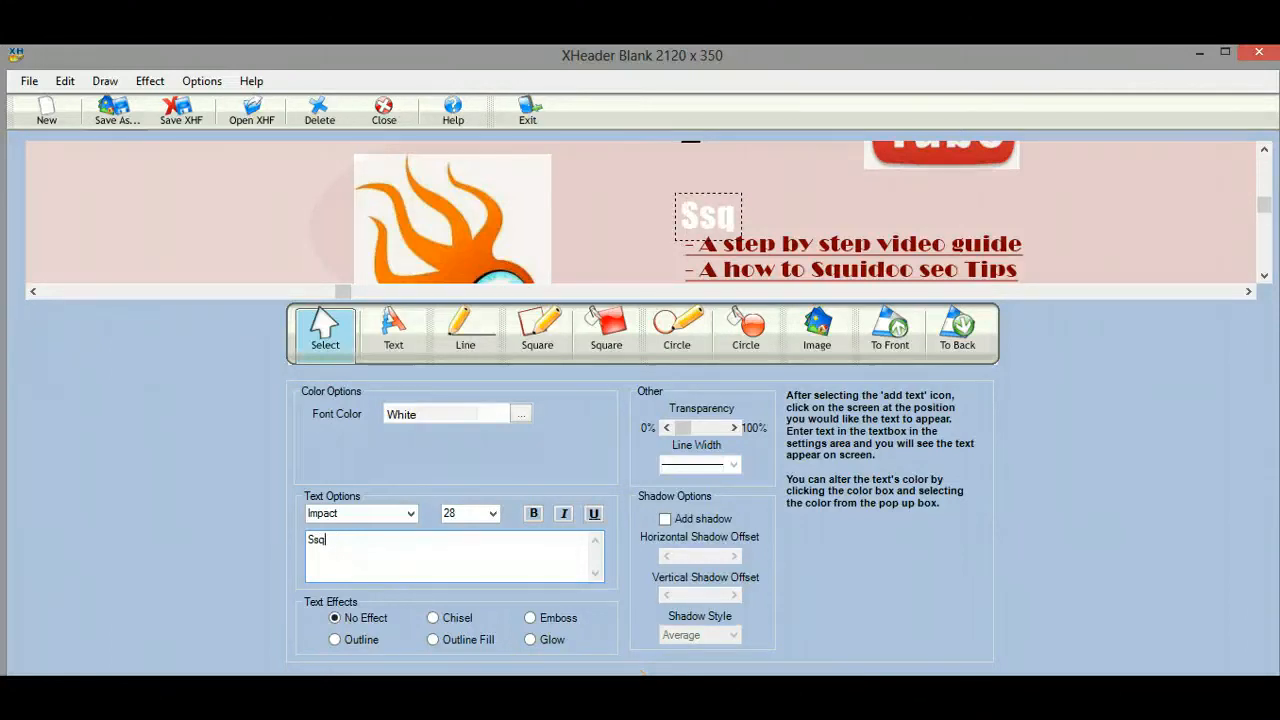
{"action": "type", "text": "do"}
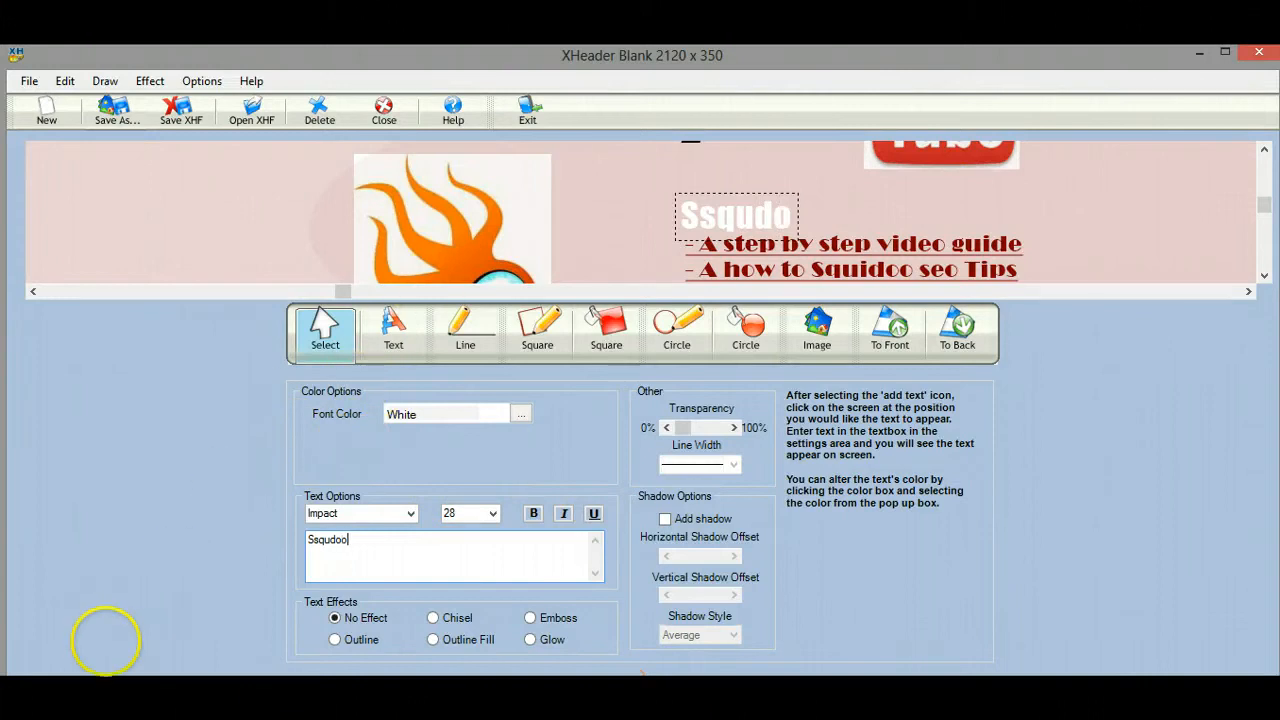
{"action": "type", "text": "o"}
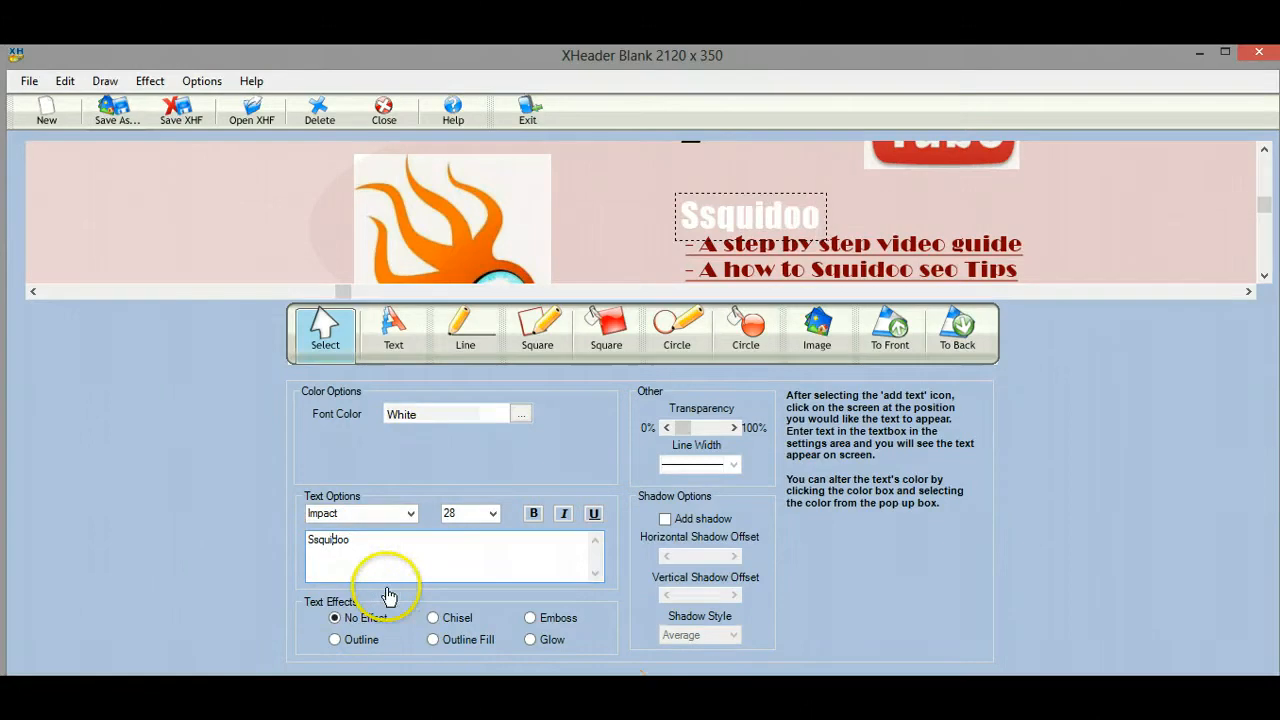
{"action": "left_click", "coordinate": [410, 515]}
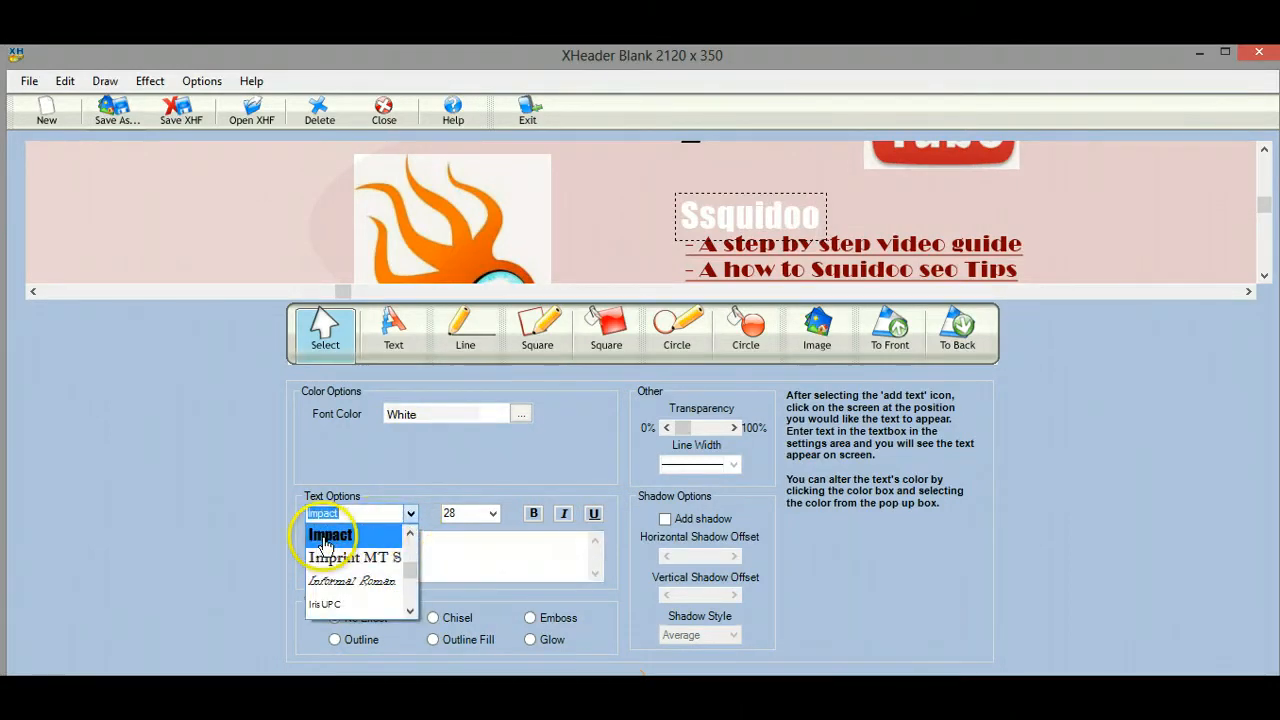
{"action": "left_click", "coordinate": [325, 540]}
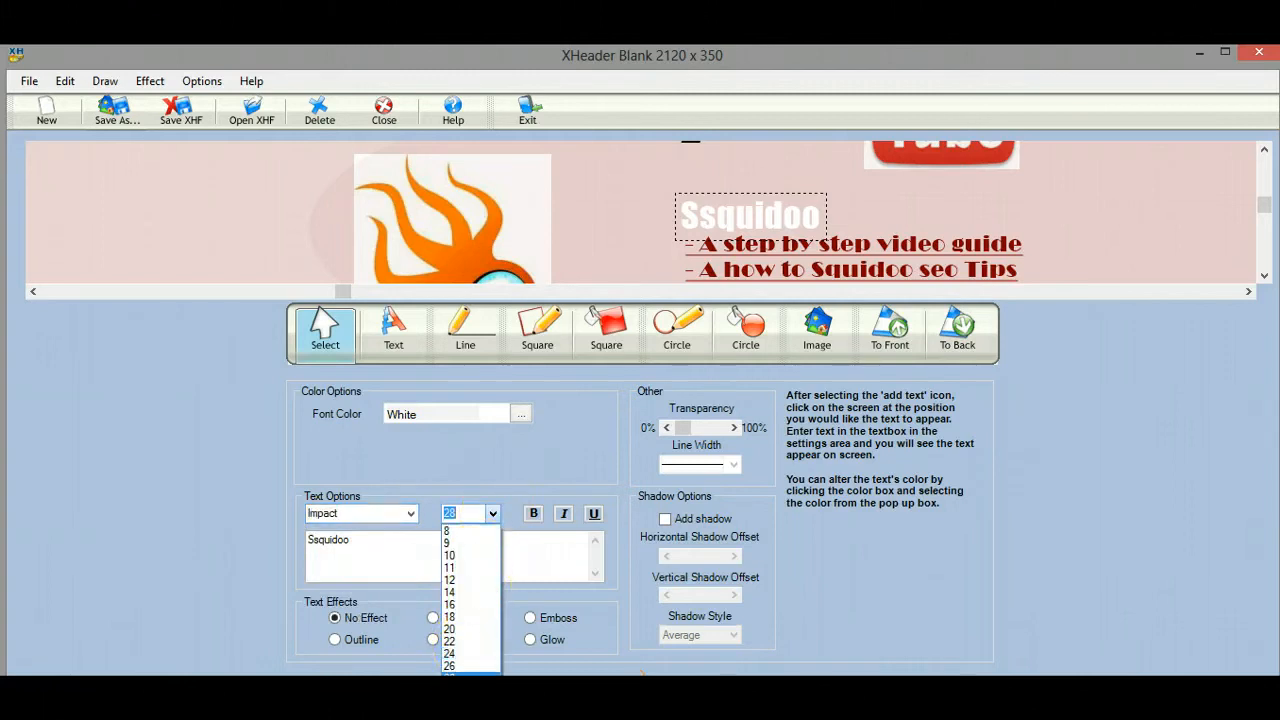
Step: Make the "Ssquidoo" text bold with the Outline Fill effect, and correct its wording to "Squidoo"
{"action": "left_click", "coordinate": [561, 521]}
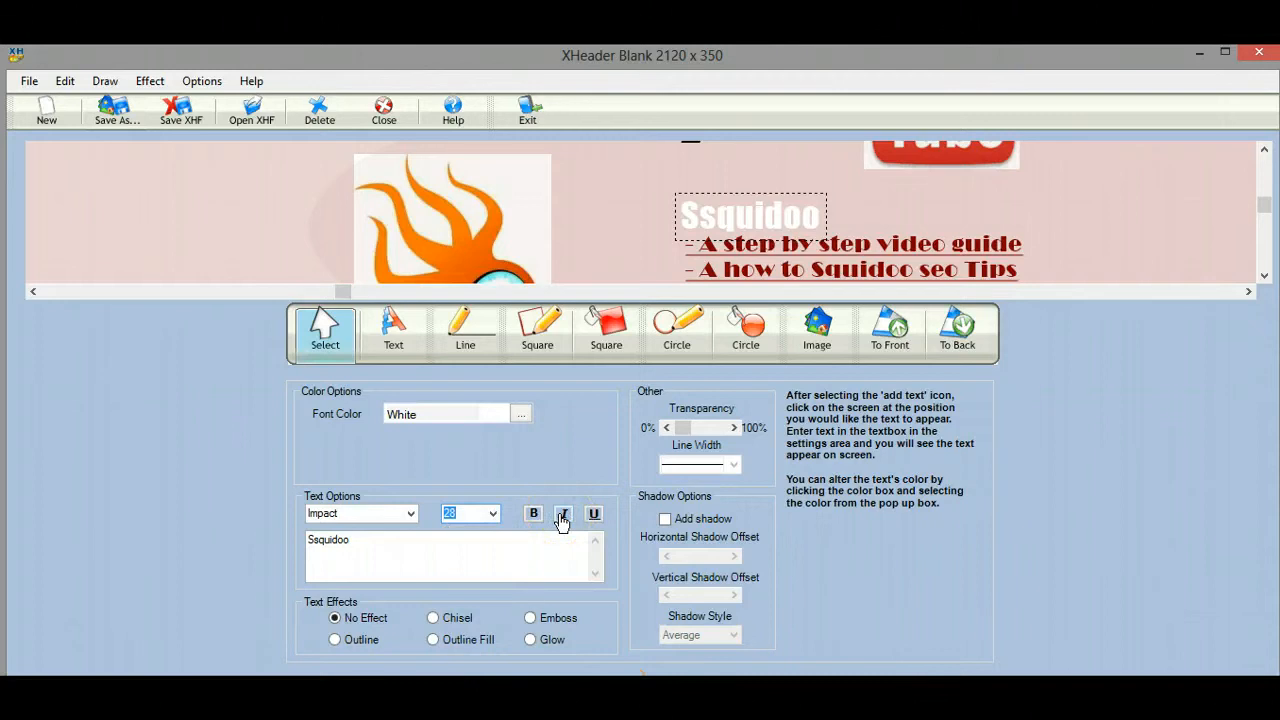
{"action": "left_click", "coordinate": [535, 516]}
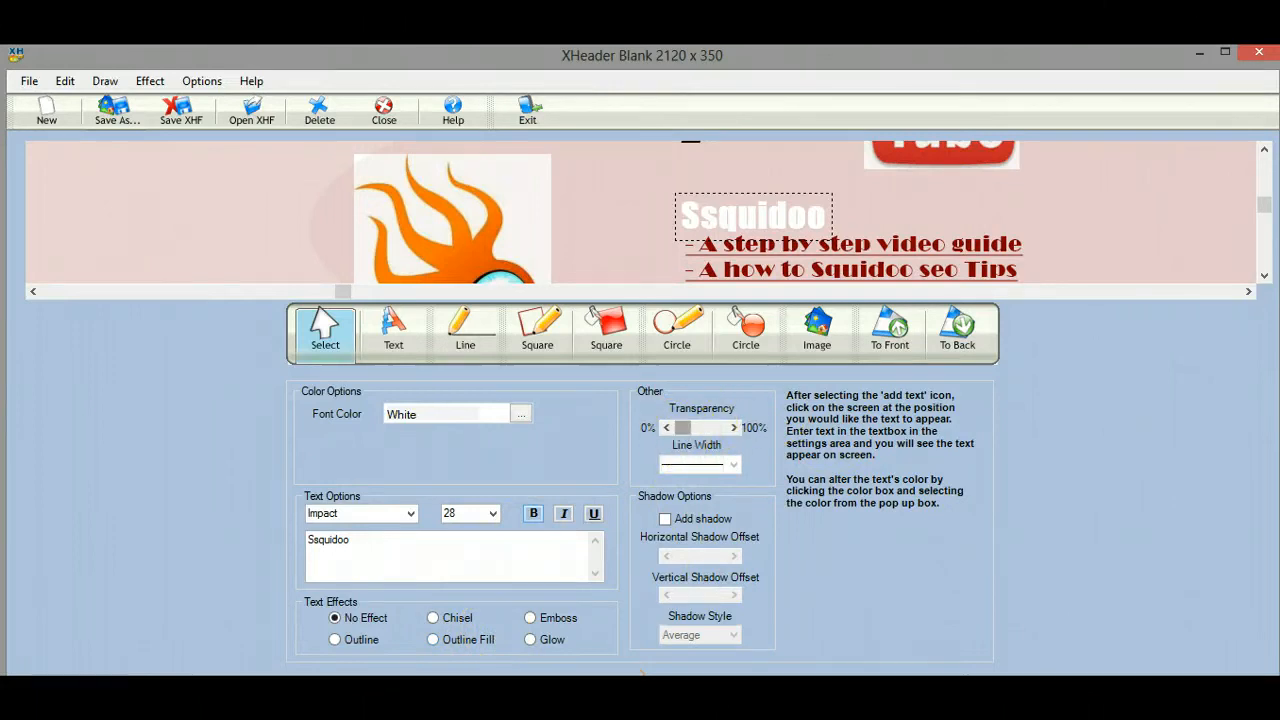
{"action": "left_click", "coordinate": [434, 641]}
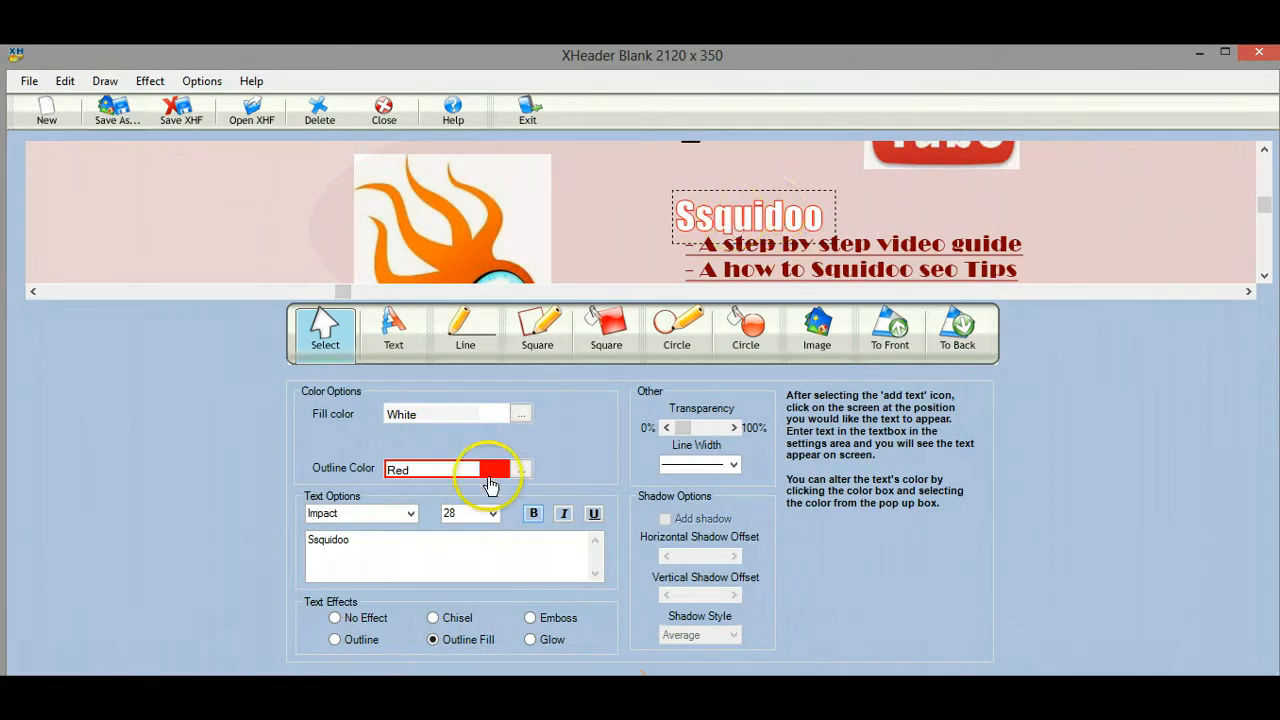
{"action": "left_click", "coordinate": [320, 541]}
{"action": "key", "text": "BackSpace"}
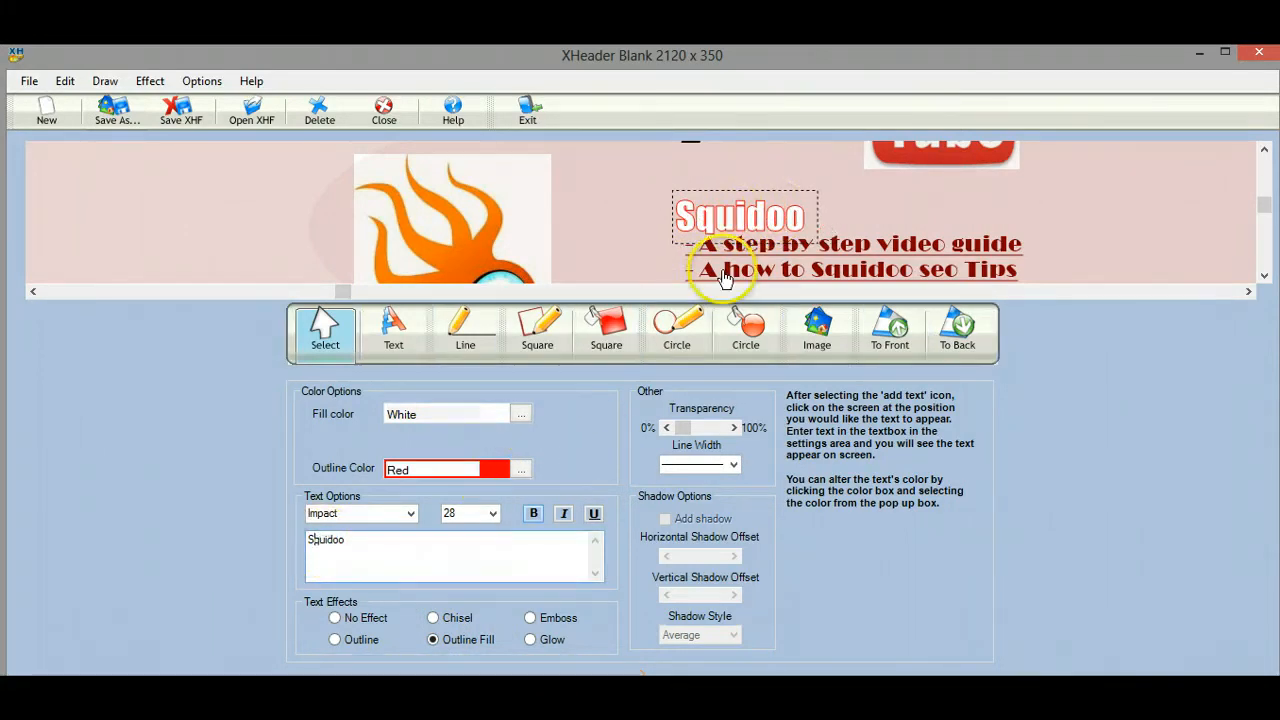
Step: Set the "Squidoo" text's outline color to Black and move the text up and left, clear of the "A step by step video guide" line
{"action": "left_click", "coordinate": [520, 475]}
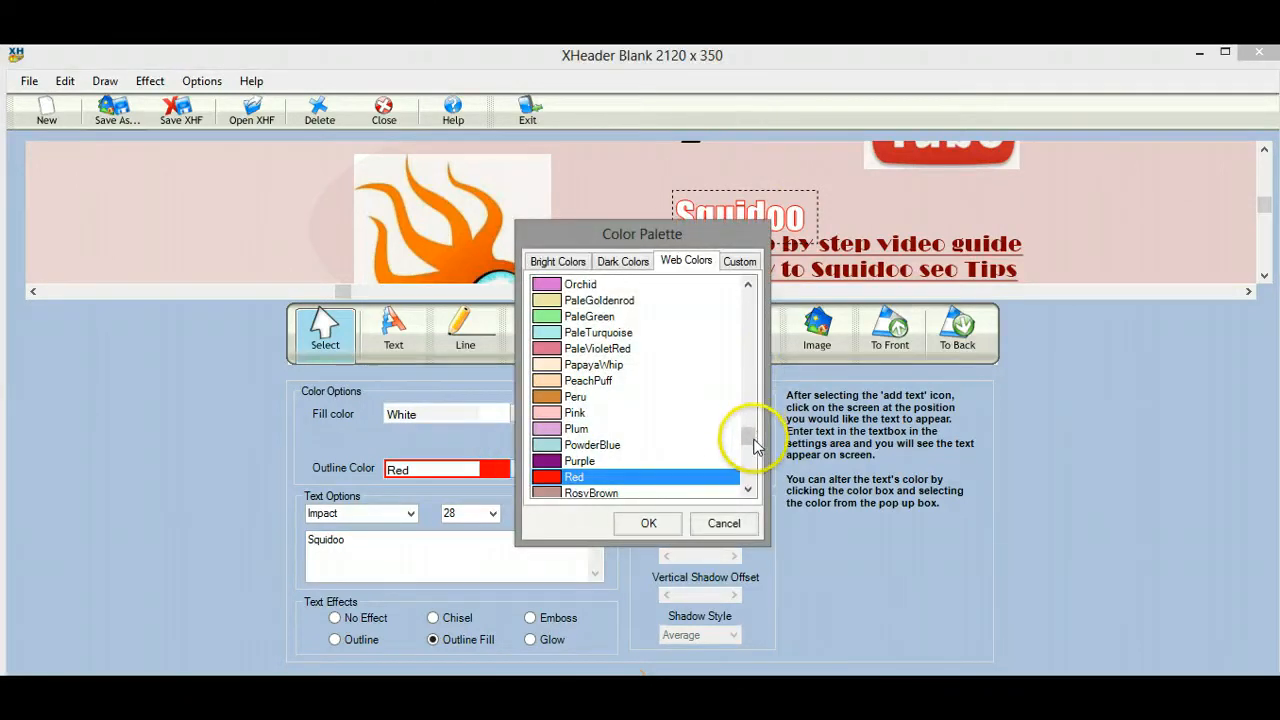
{"action": "left_click_drag", "start_coordinate": [753, 440], "coordinate": [748, 300]}
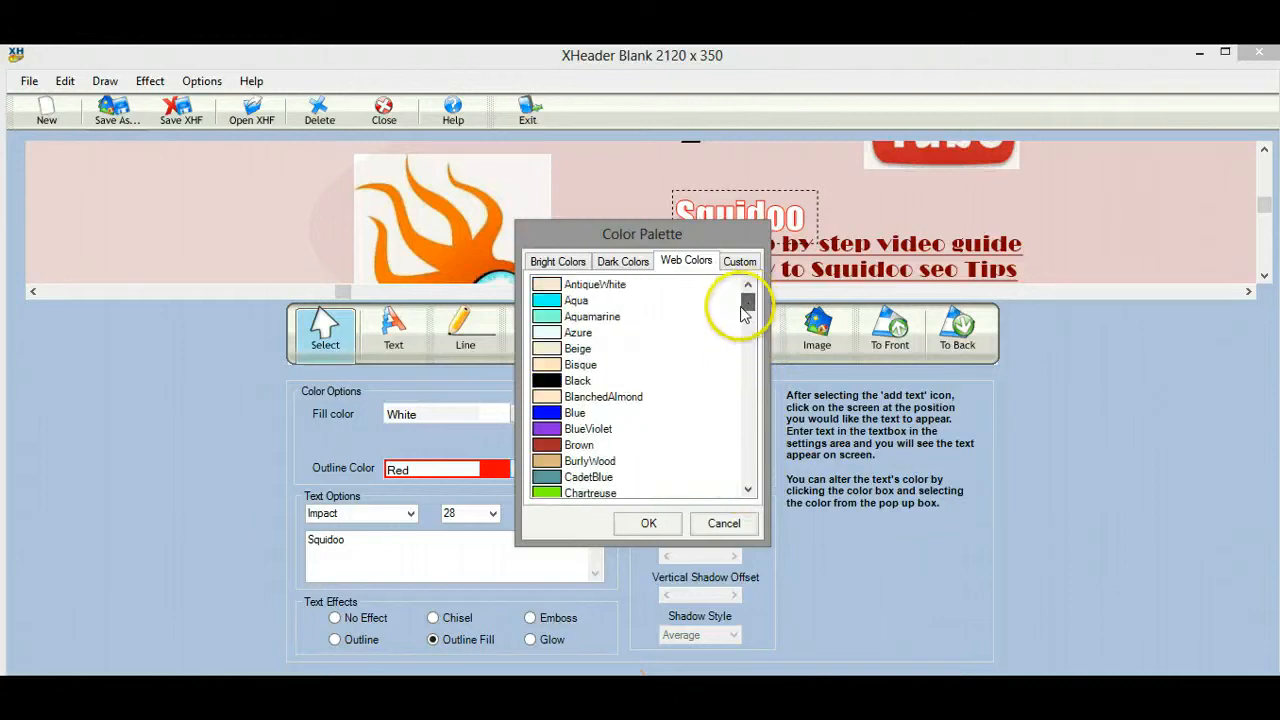
{"action": "left_click", "coordinate": [580, 381]}
{"action": "left_click", "coordinate": [648, 523]}
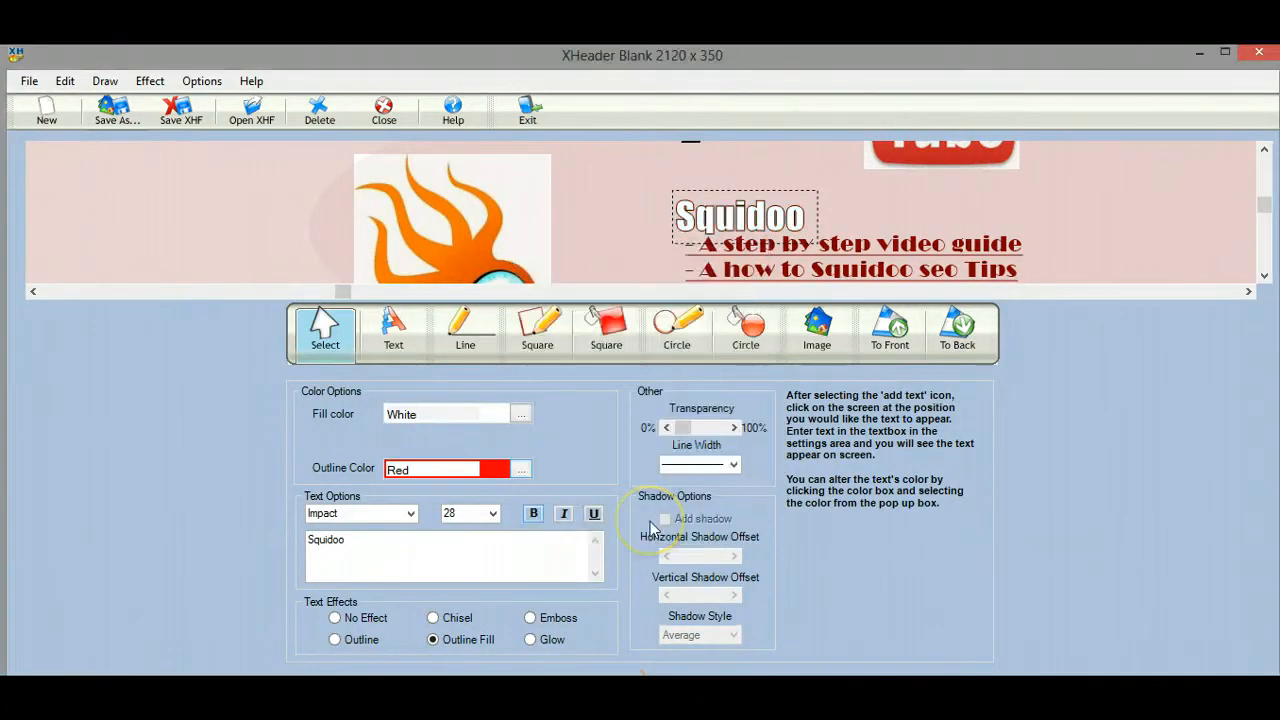
{"action": "left_click", "coordinate": [735, 205]}
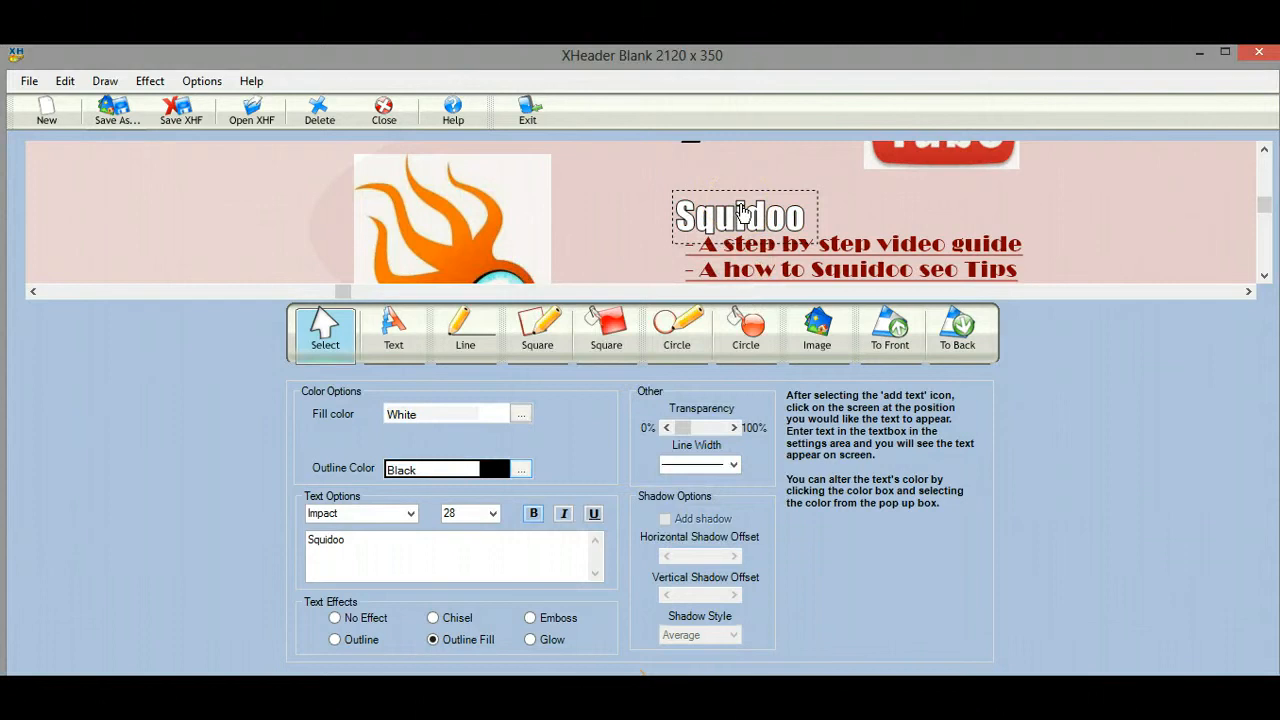
{"action": "left_click_drag", "start_coordinate": [742, 213], "coordinate": [694, 199]}
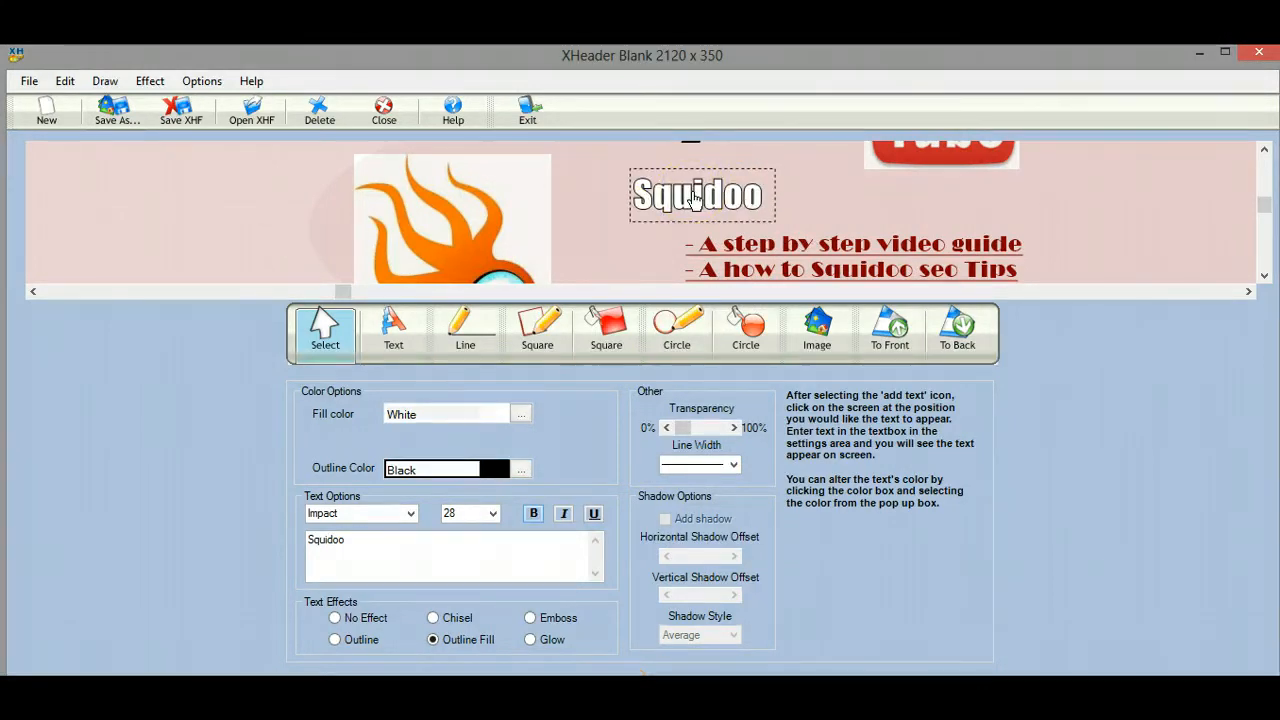
Step: Try the Emboss, No Effect, Outline and Glow effects on the "Squidoo" text
{"action": "left_click", "coordinate": [530, 620]}
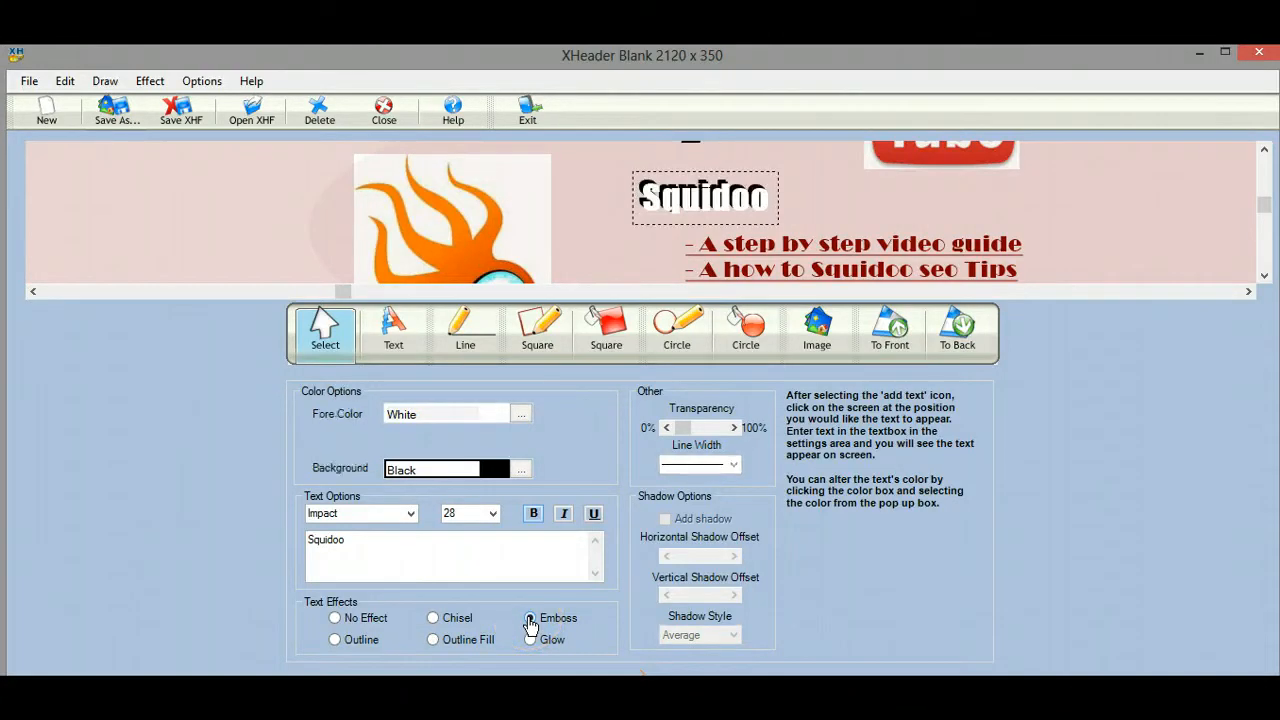
{"action": "left_click", "coordinate": [530, 620]}
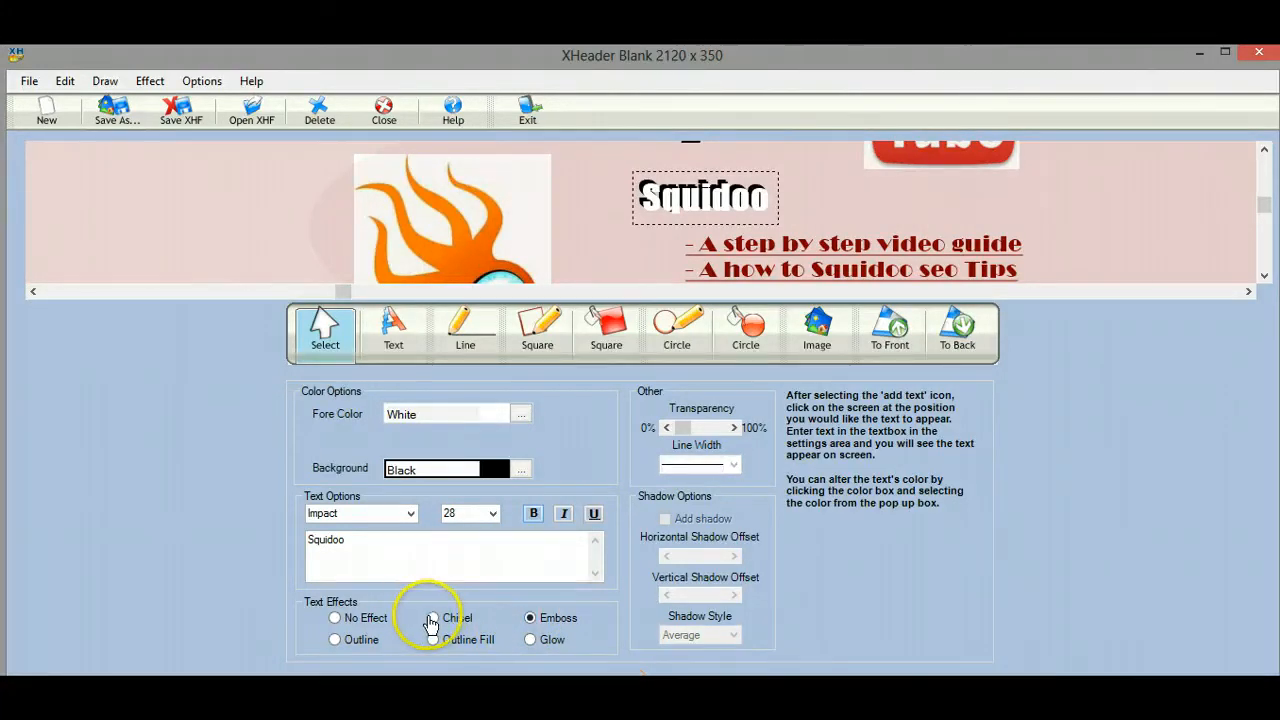
{"action": "left_click", "coordinate": [335, 620]}
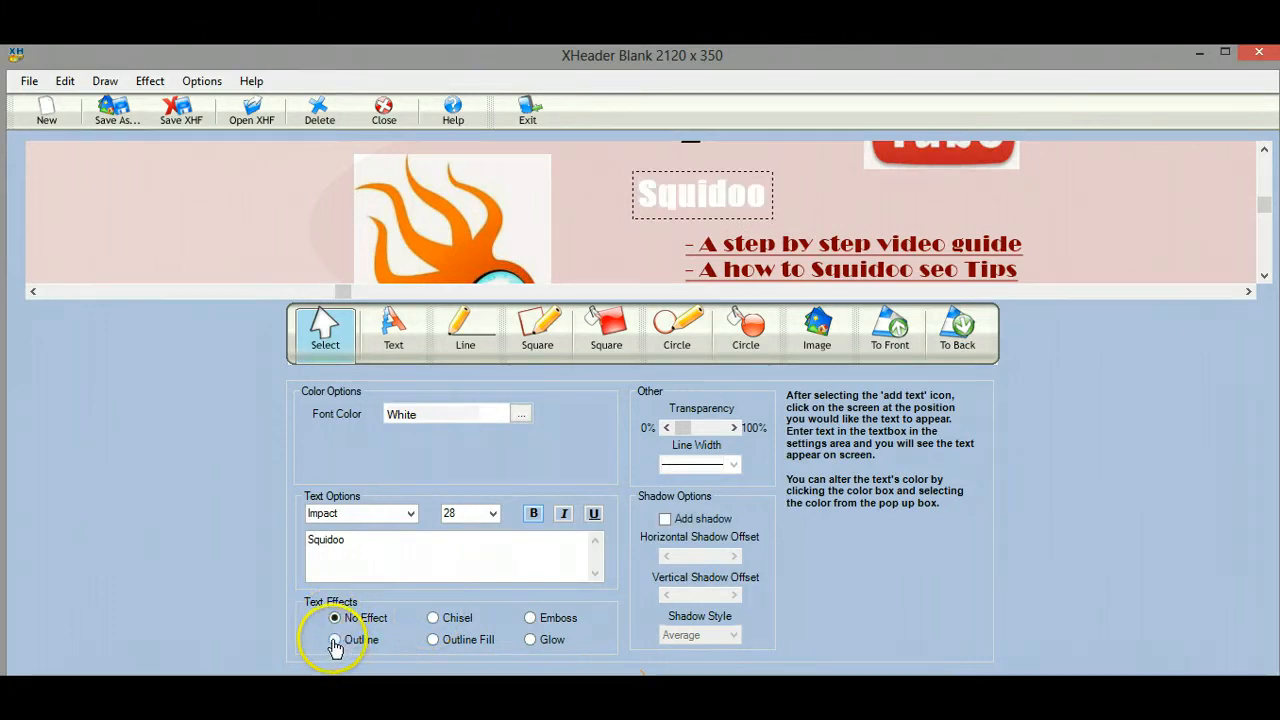
{"action": "left_click", "coordinate": [335, 641]}
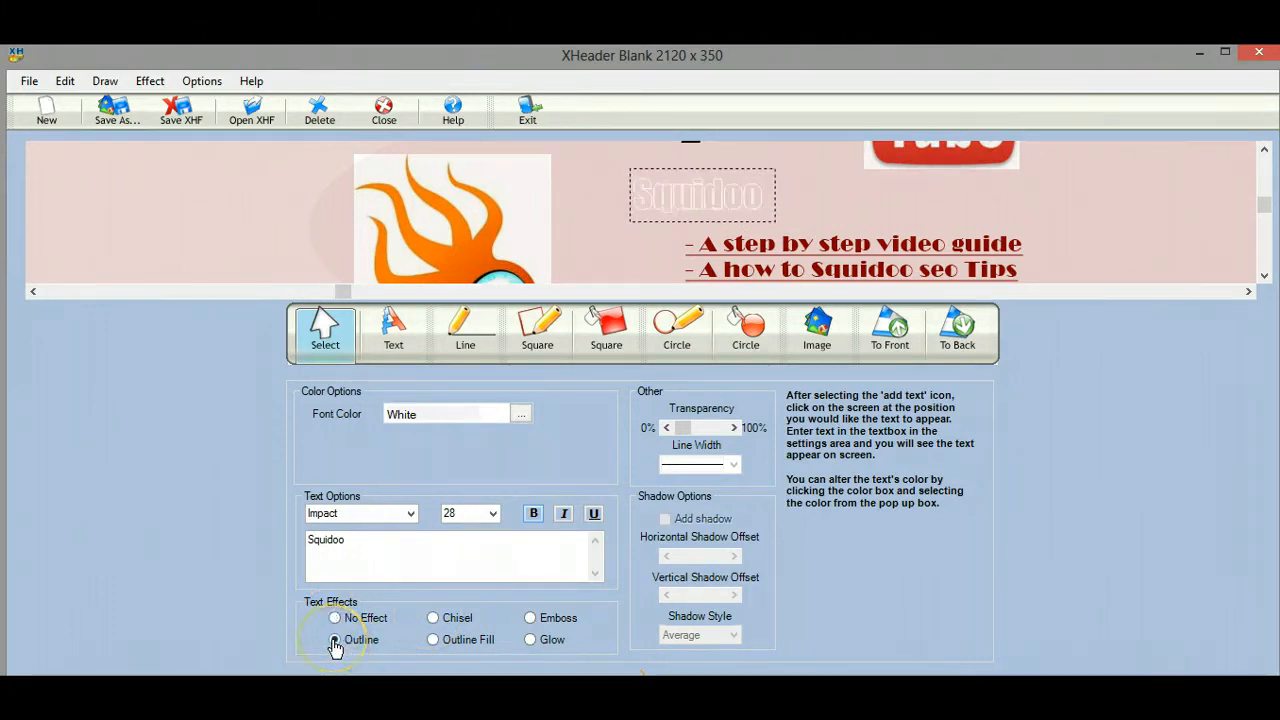
{"action": "left_click", "coordinate": [531, 640]}
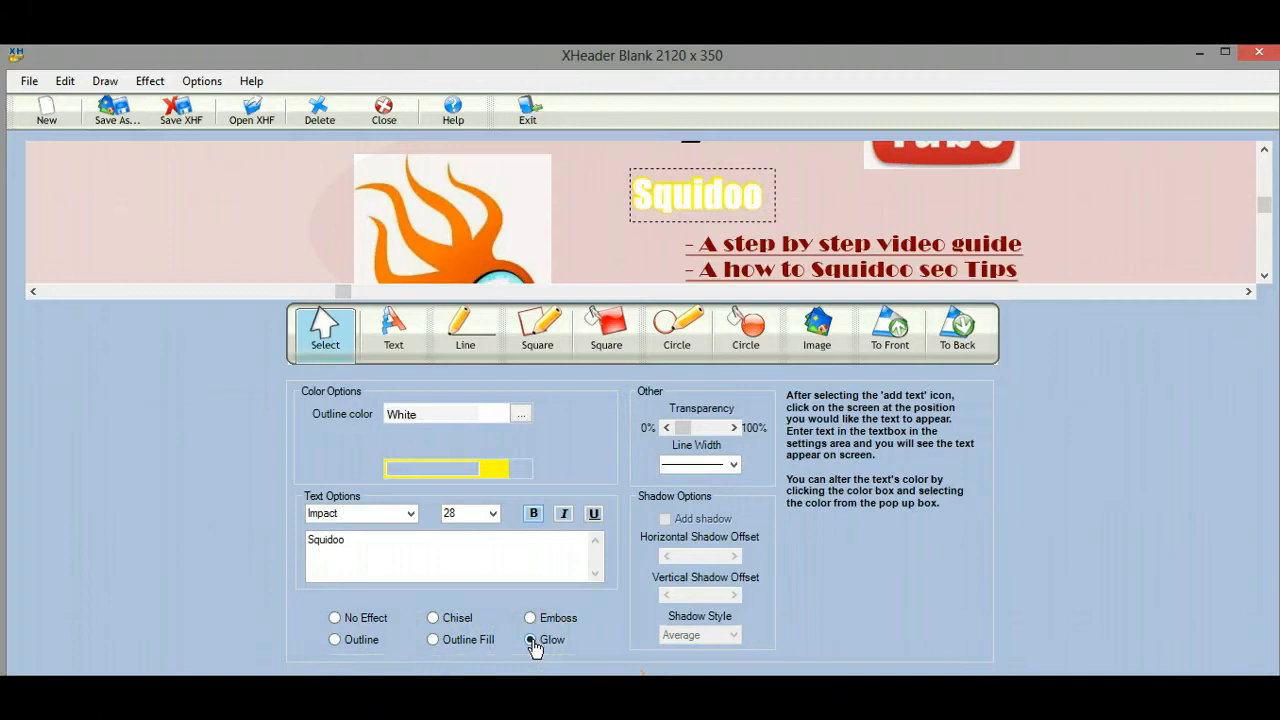
Step: Return the "Squidoo" text to the Outline Fill effect with a Black outline
{"action": "left_click", "coordinate": [530, 618]}
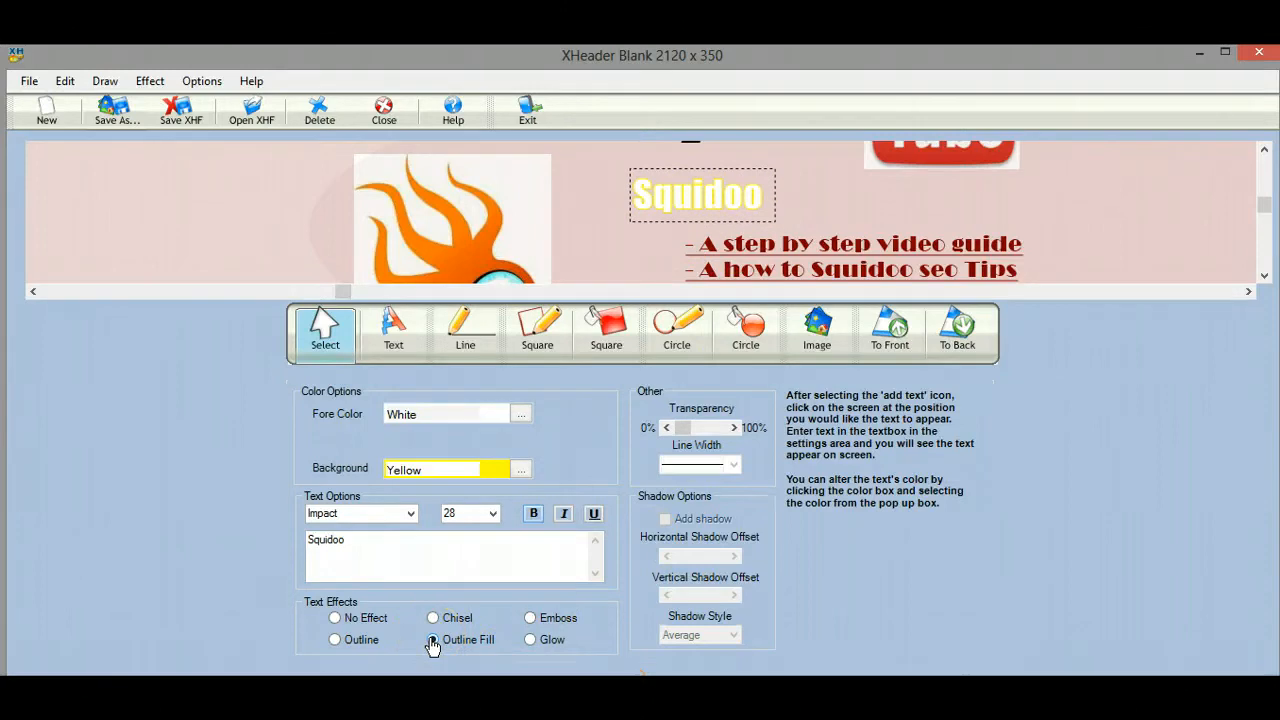
{"action": "left_click", "coordinate": [520, 472]}
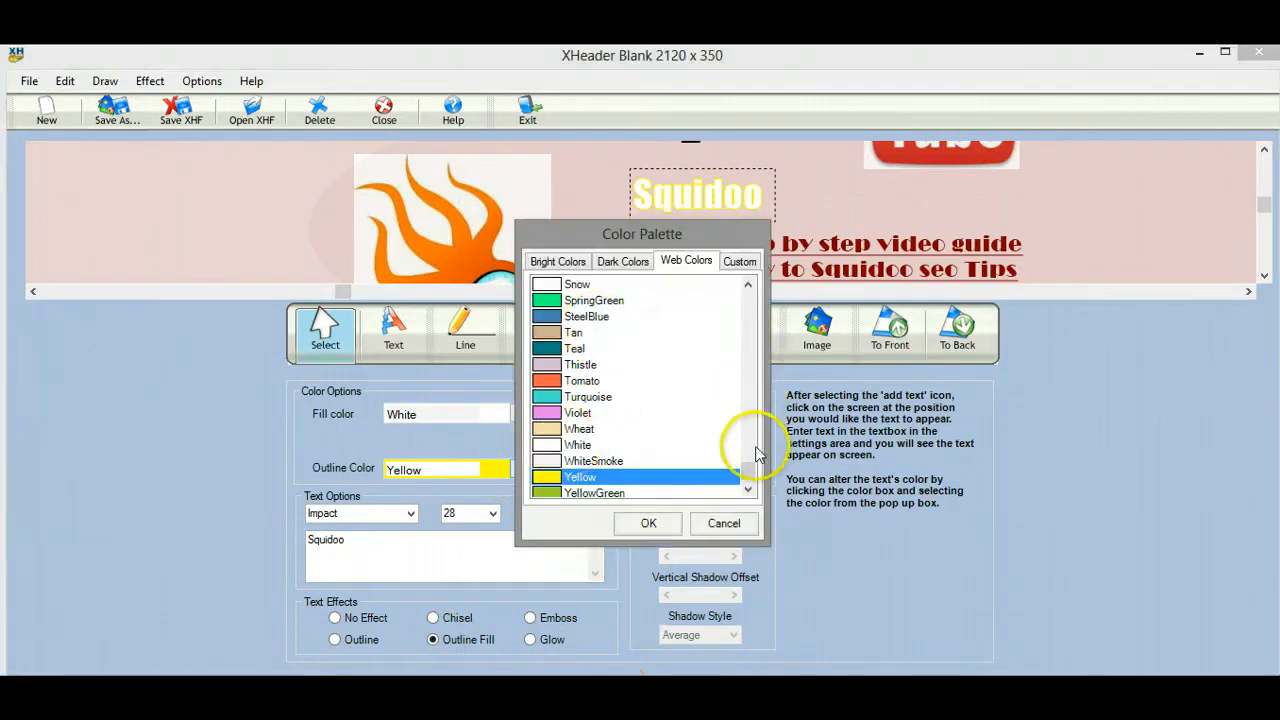
{"action": "left_click_drag", "start_coordinate": [749, 484], "coordinate": [749, 300]}
{"action": "left_click", "coordinate": [578, 396]}
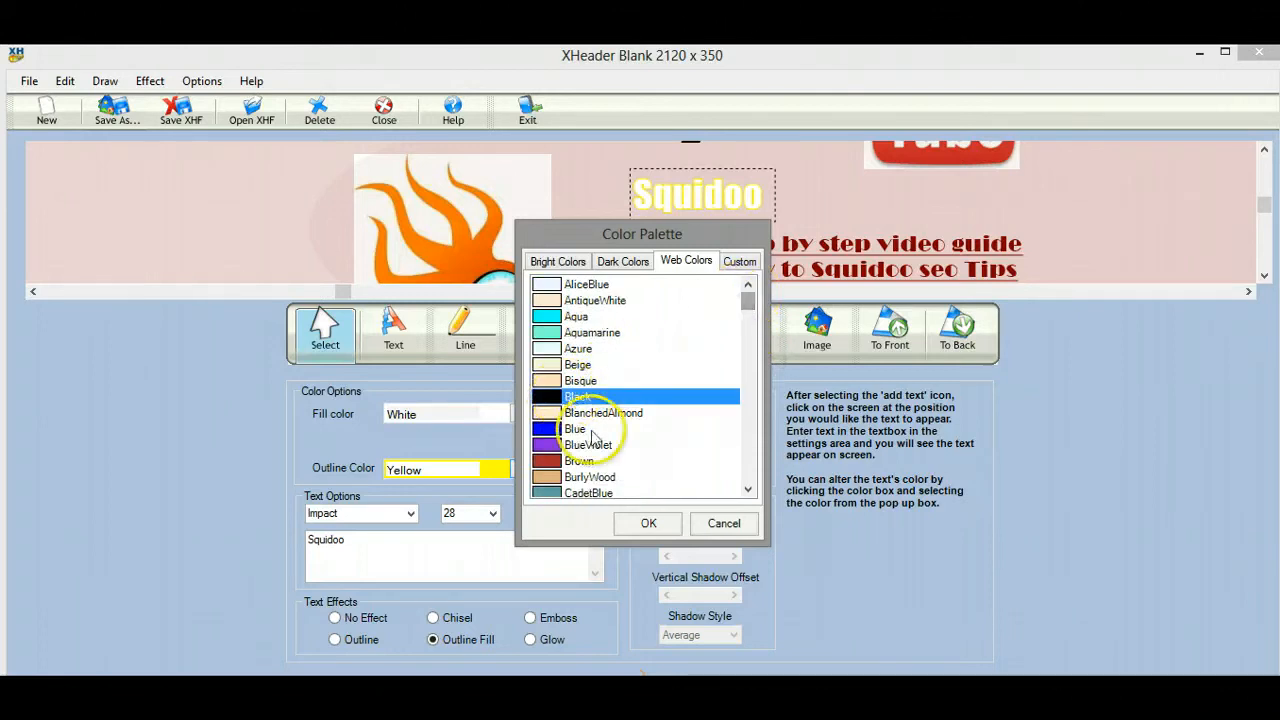
{"action": "left_click", "coordinate": [649, 523]}
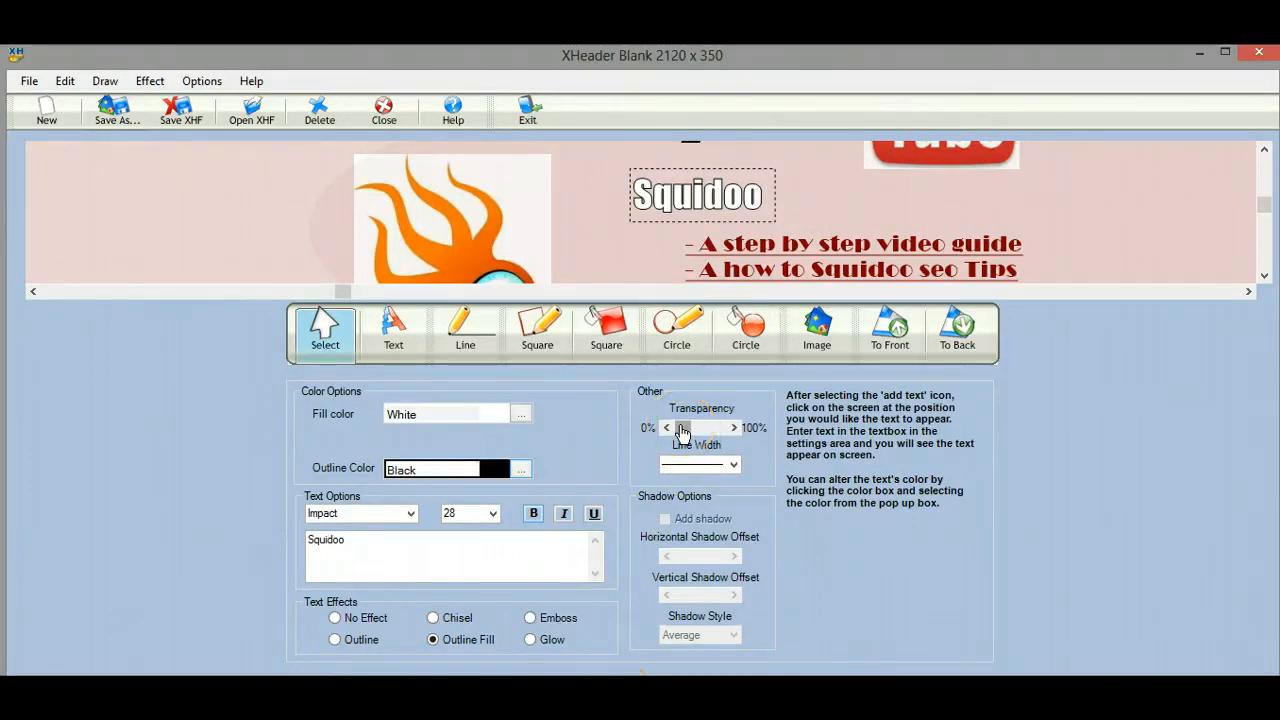
Step: Send the maroon circle and square background shapes to the back, behind the tilted squid image
{"action": "left_click", "coordinate": [530, 224]}
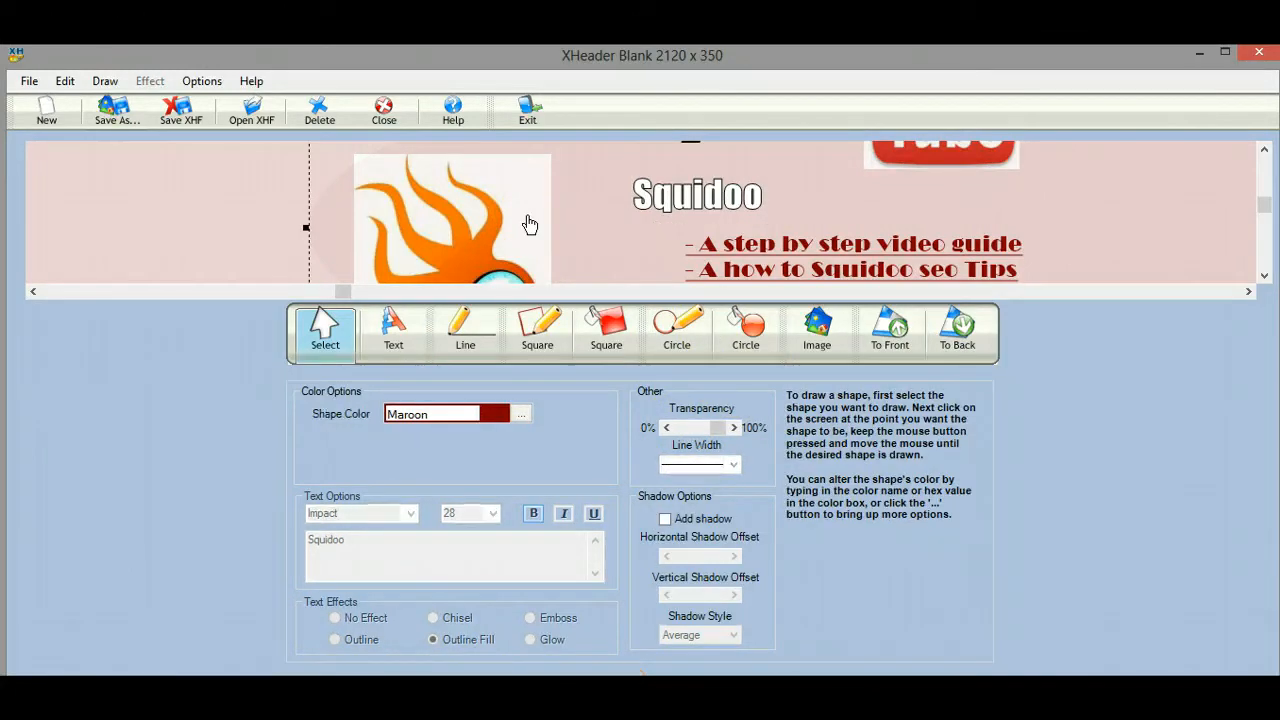
{"action": "left_click_drag", "start_coordinate": [342, 291], "coordinate": [858, 325]}
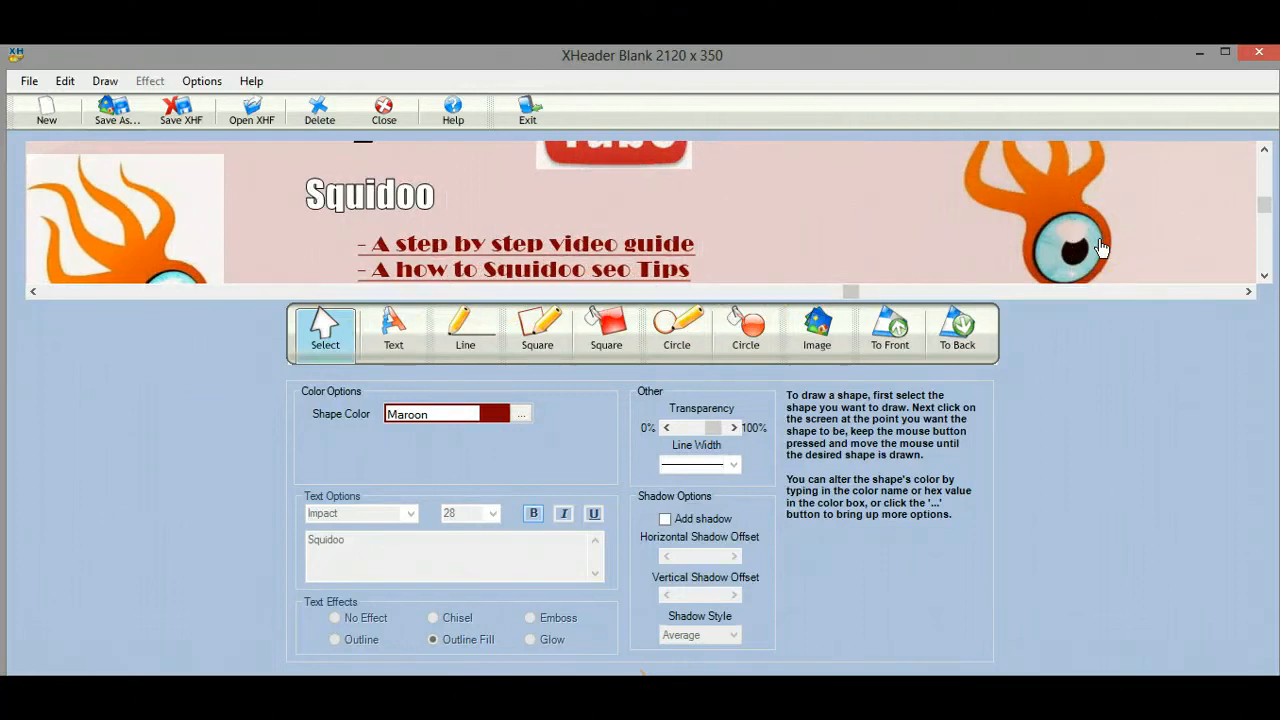
{"action": "left_click", "coordinate": [999, 246]}
{"action": "left_click", "coordinate": [957, 328]}
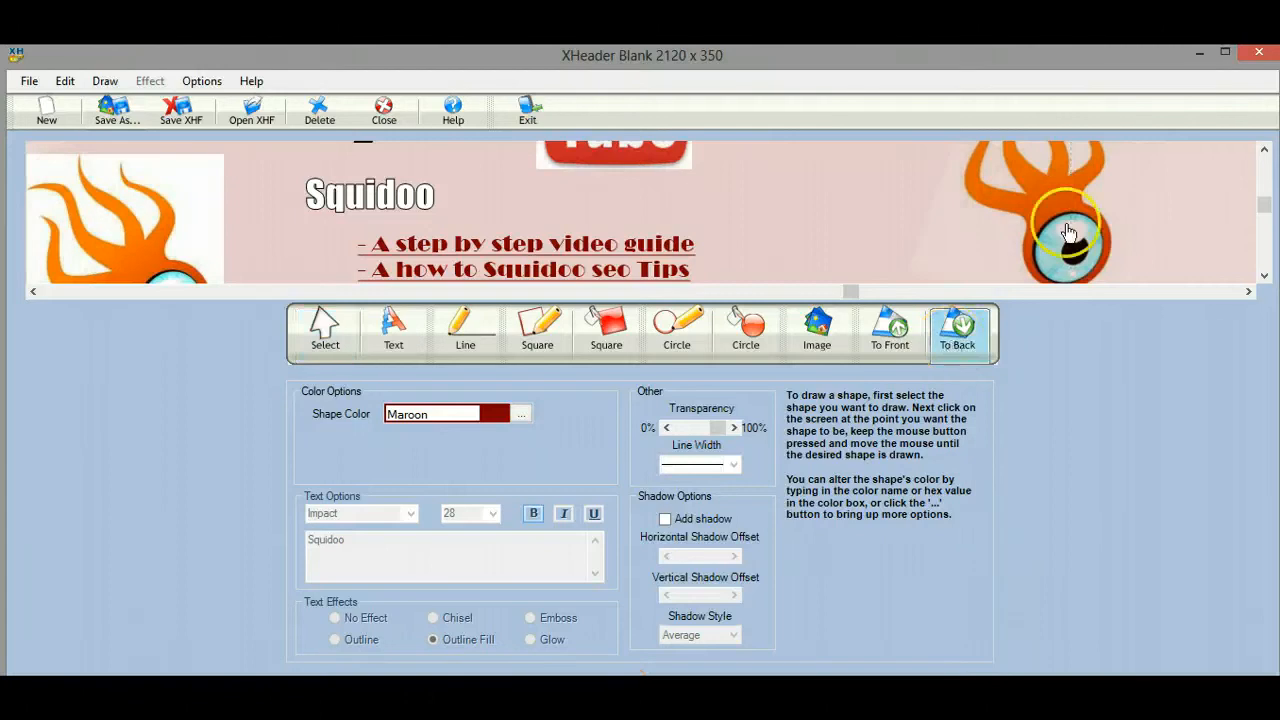
{"action": "left_click", "coordinate": [1015, 287]}
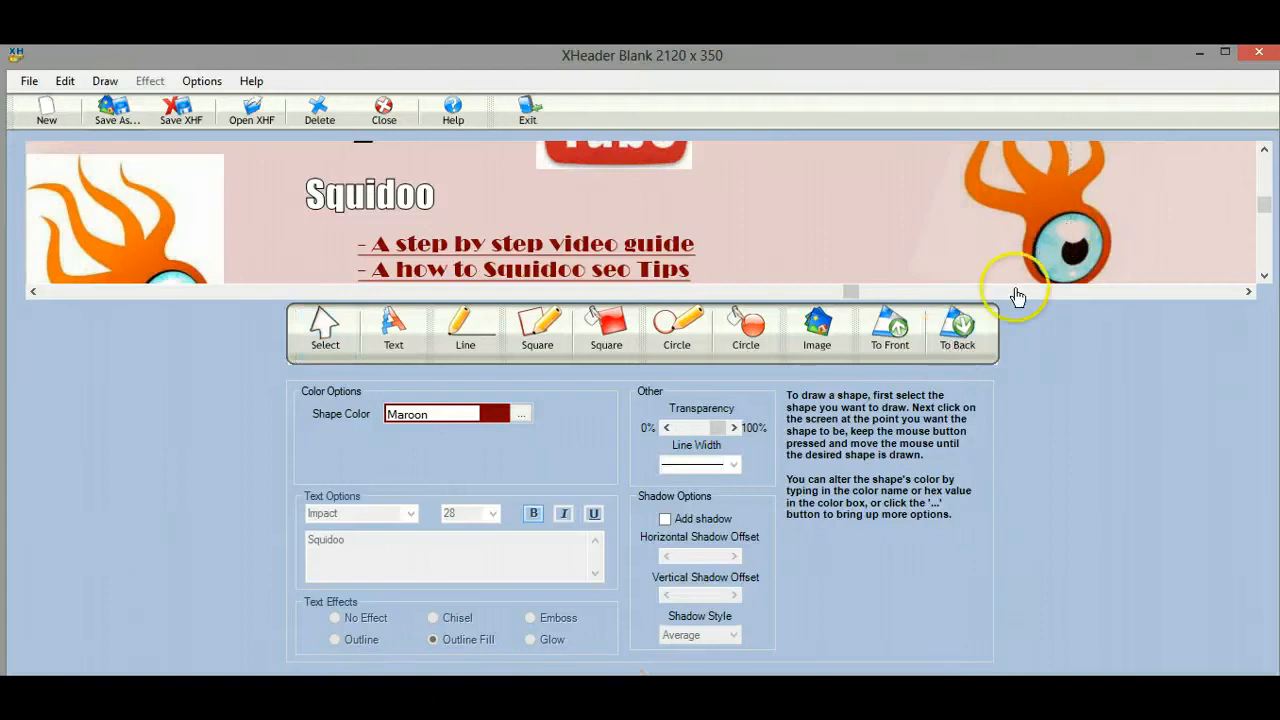
{"action": "left_click", "coordinate": [924, 231]}
{"action": "left_click", "coordinate": [961, 335]}
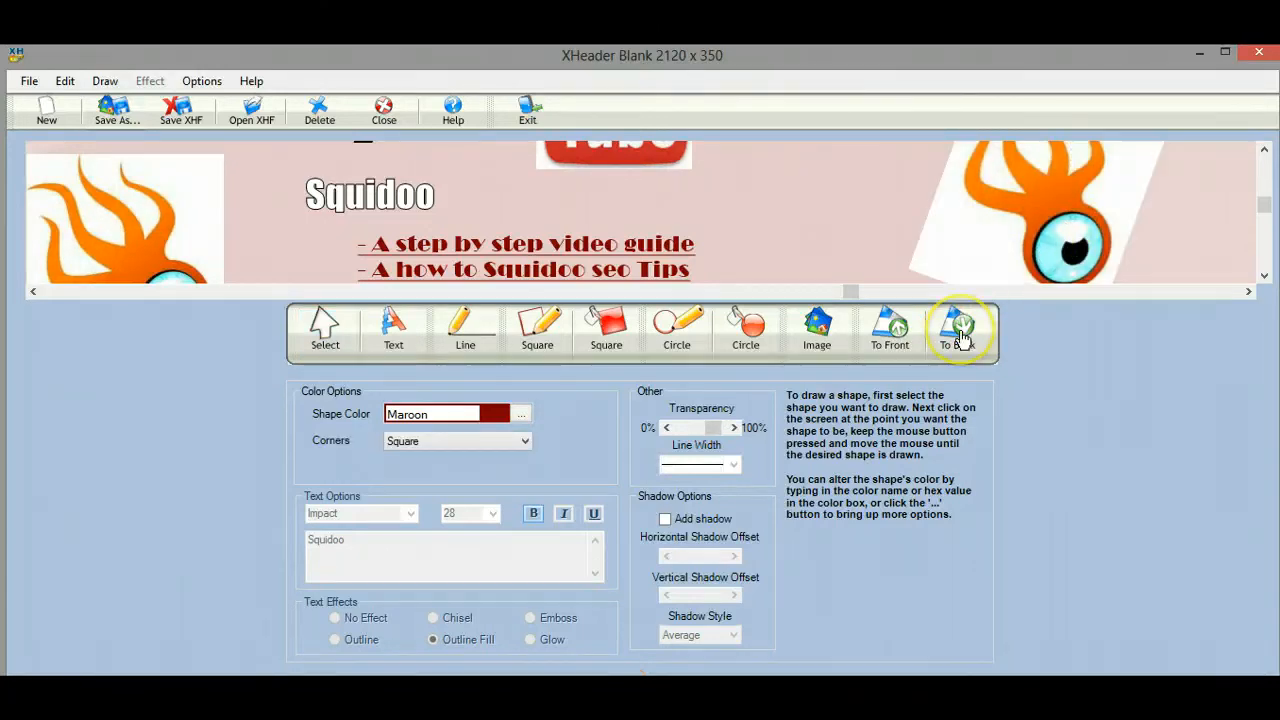
Step: Vary the tilted squid image's transparency between faint and nearly opaque, leaving it mostly transparent
{"action": "left_click", "coordinate": [985, 257]}
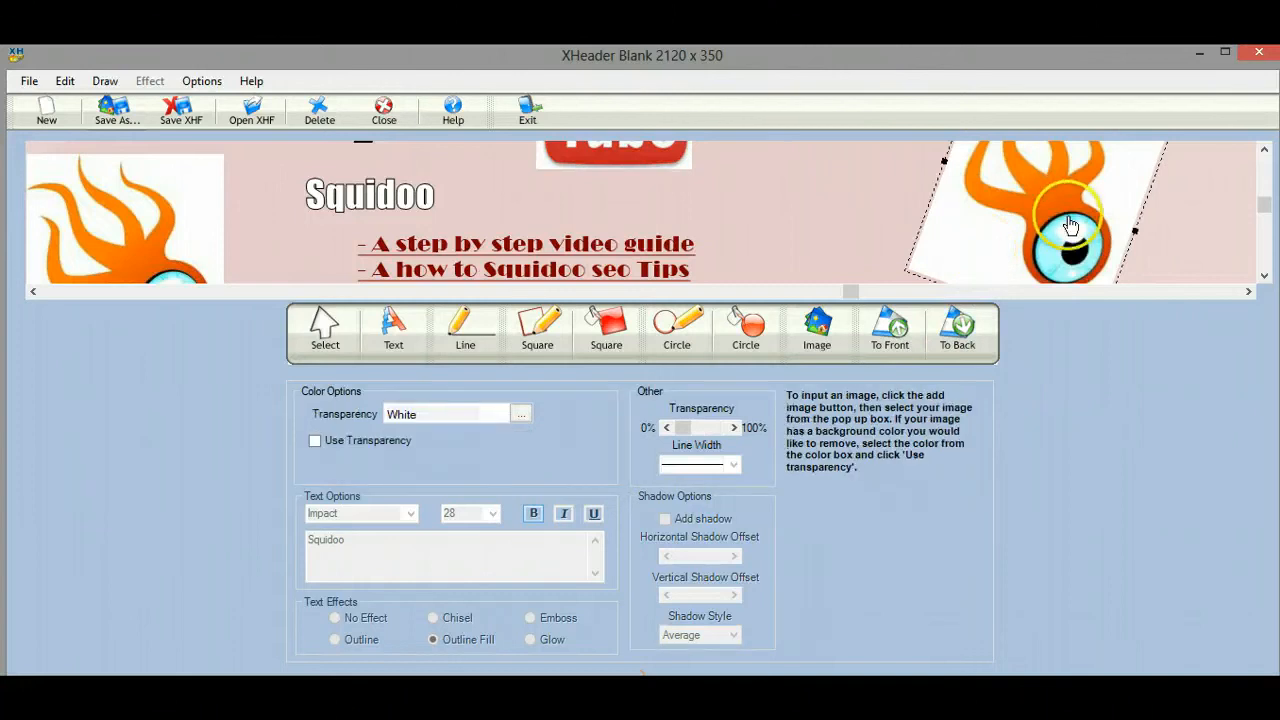
{"action": "left_click", "coordinate": [713, 435]}
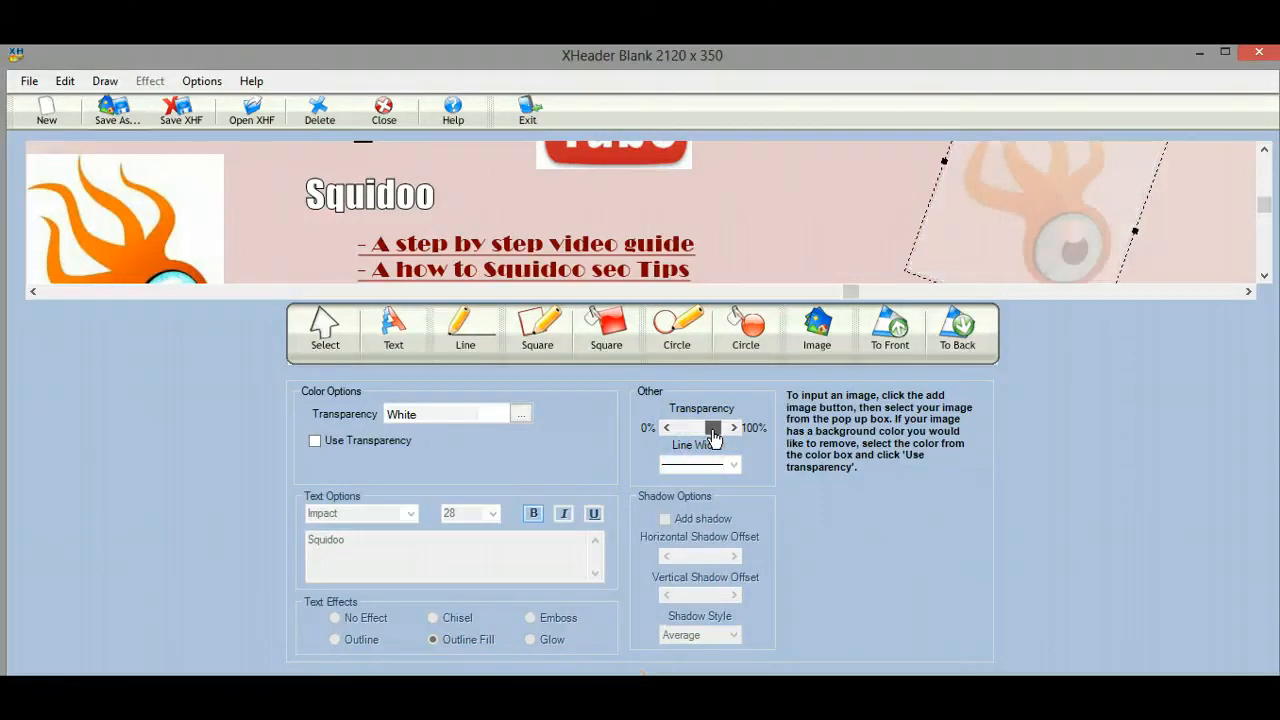
{"action": "left_click", "coordinate": [713, 437]}
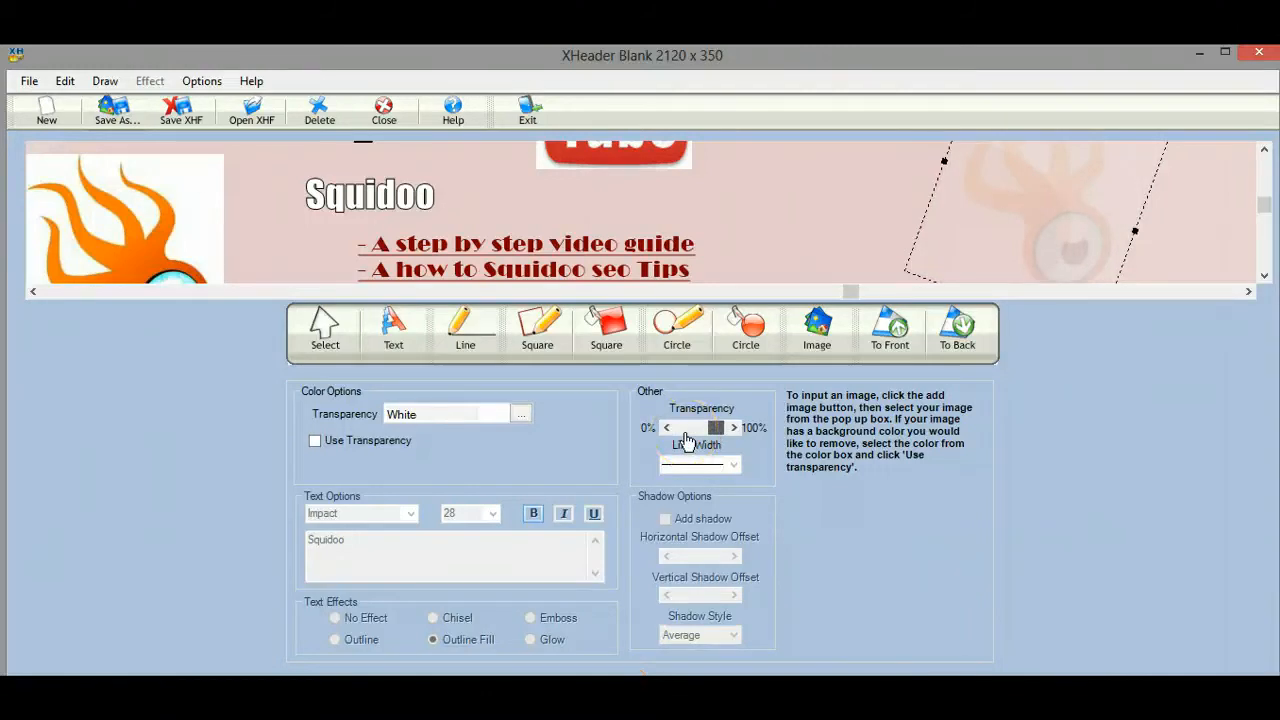
{"action": "left_click", "coordinate": [685, 437]}
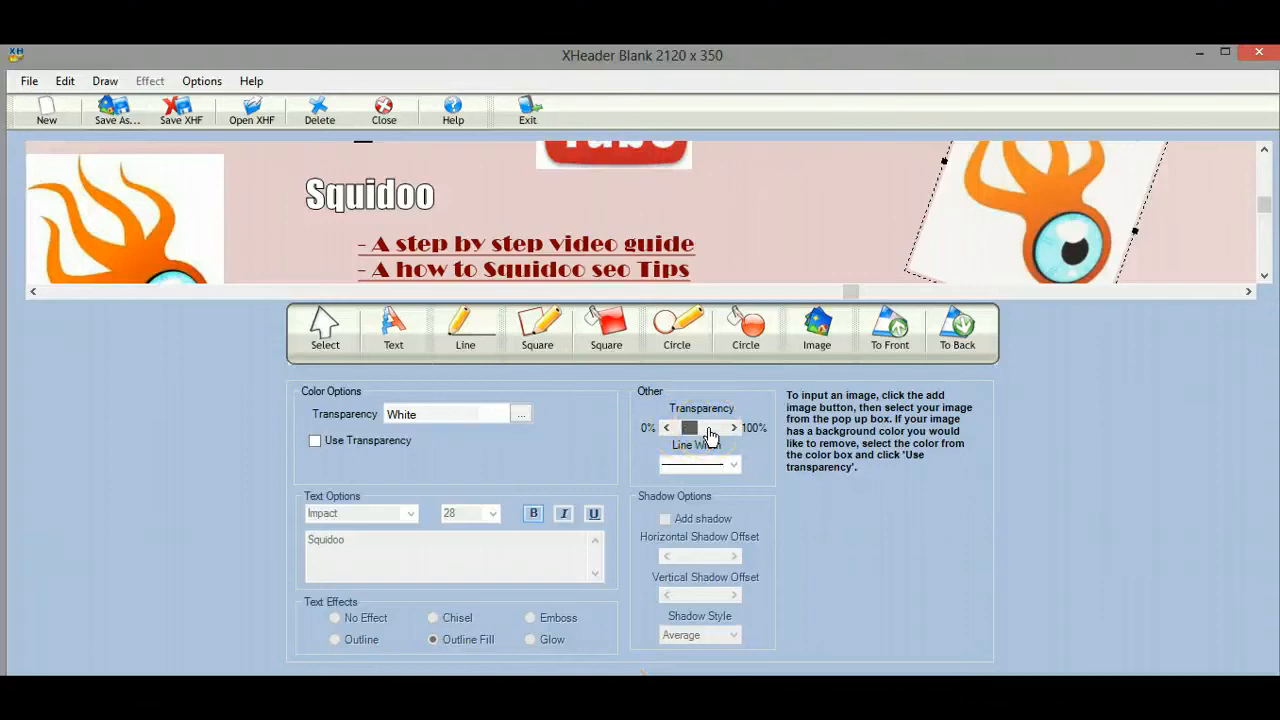
{"action": "left_click", "coordinate": [708, 428]}
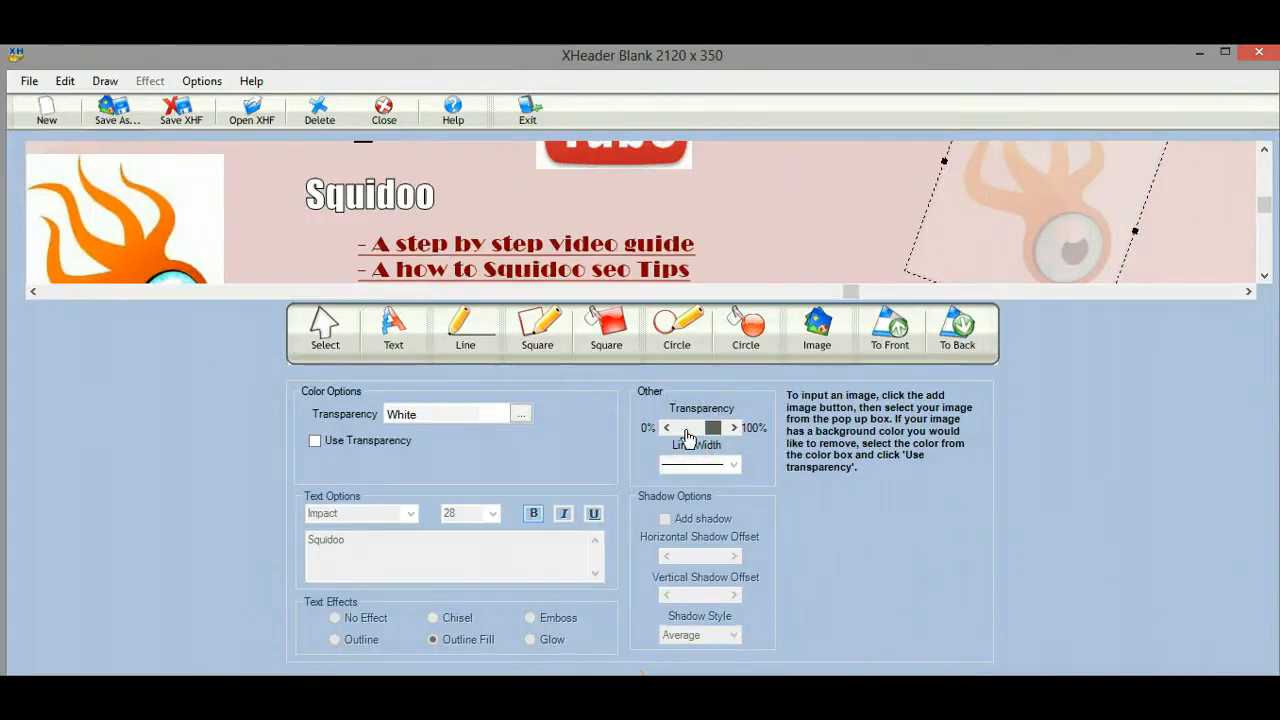
{"action": "left_click", "coordinate": [732, 428]}
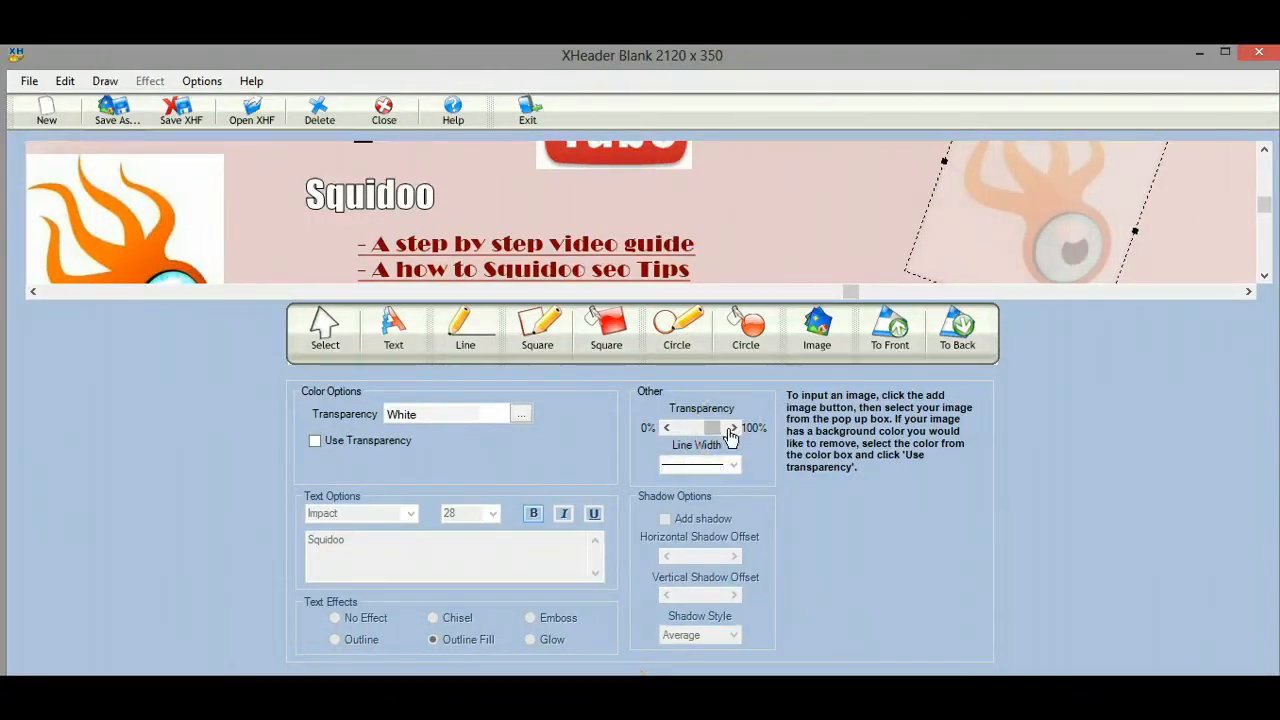
Step: Delete the "Squidoo" text above the "A step by step video guide" line
{"action": "left_click", "coordinate": [370, 195]}
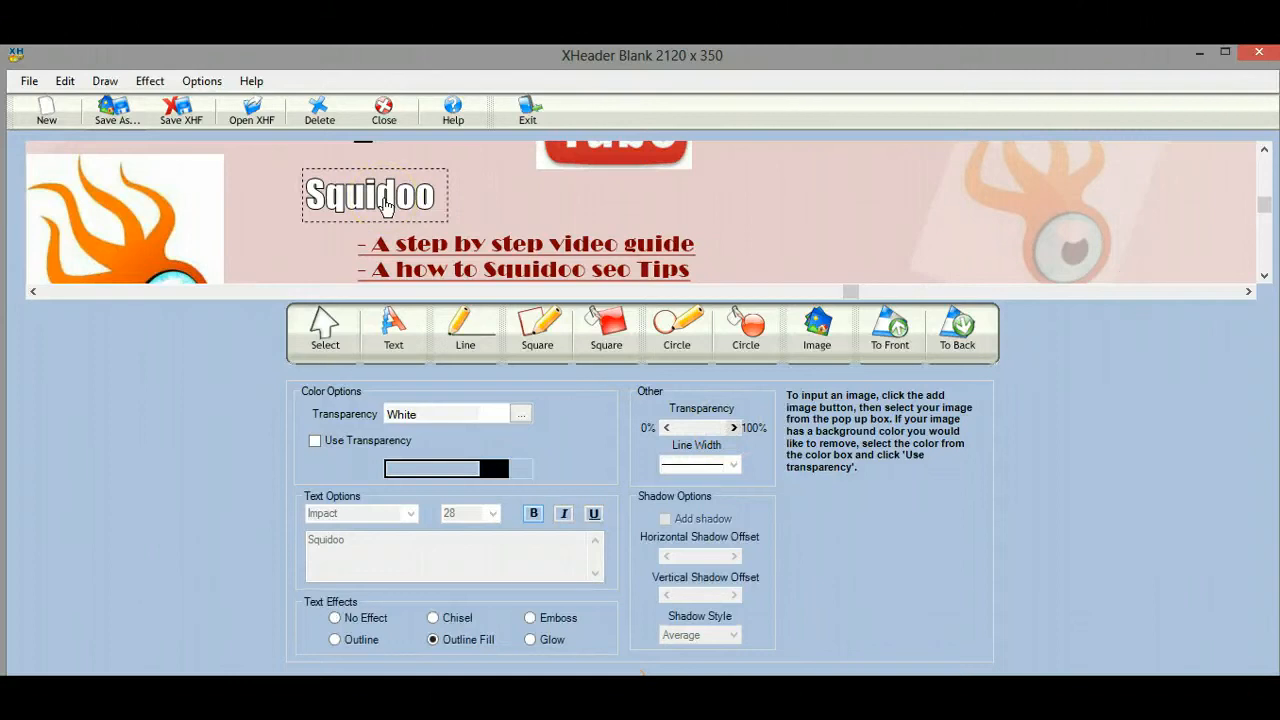
{"action": "left_click", "coordinate": [710, 440]}
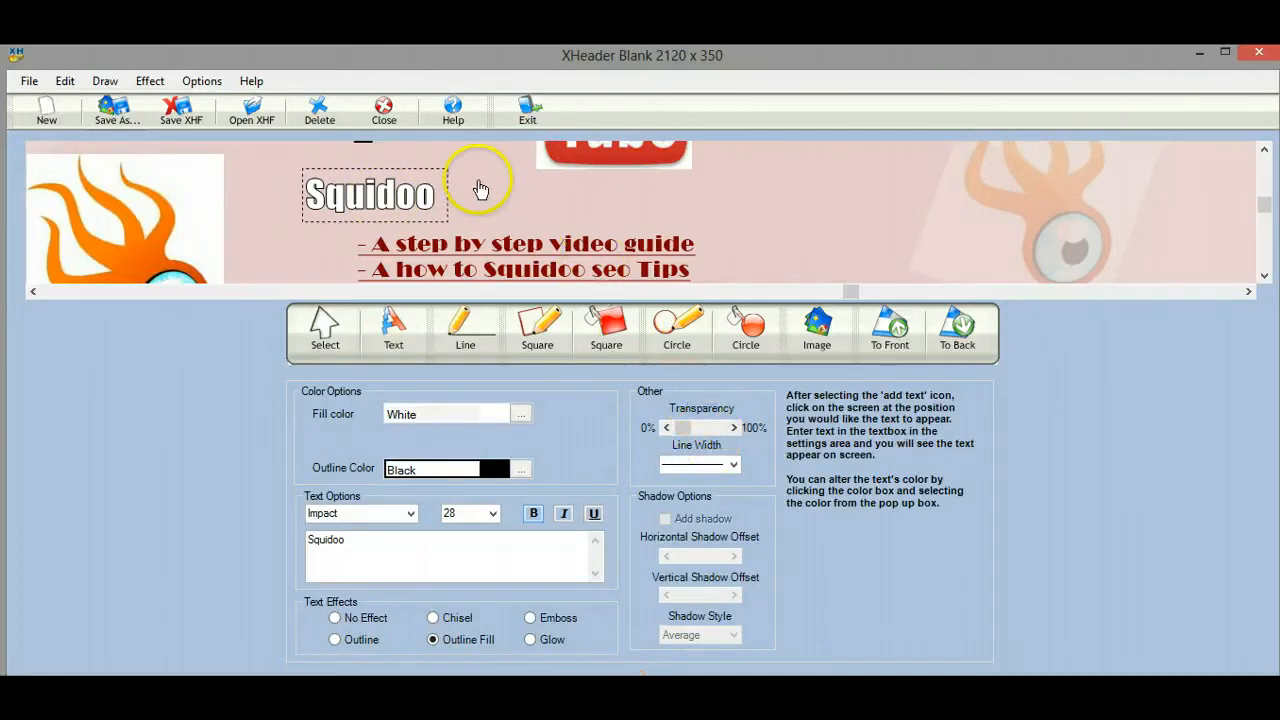
{"action": "left_click", "coordinate": [394, 188]}
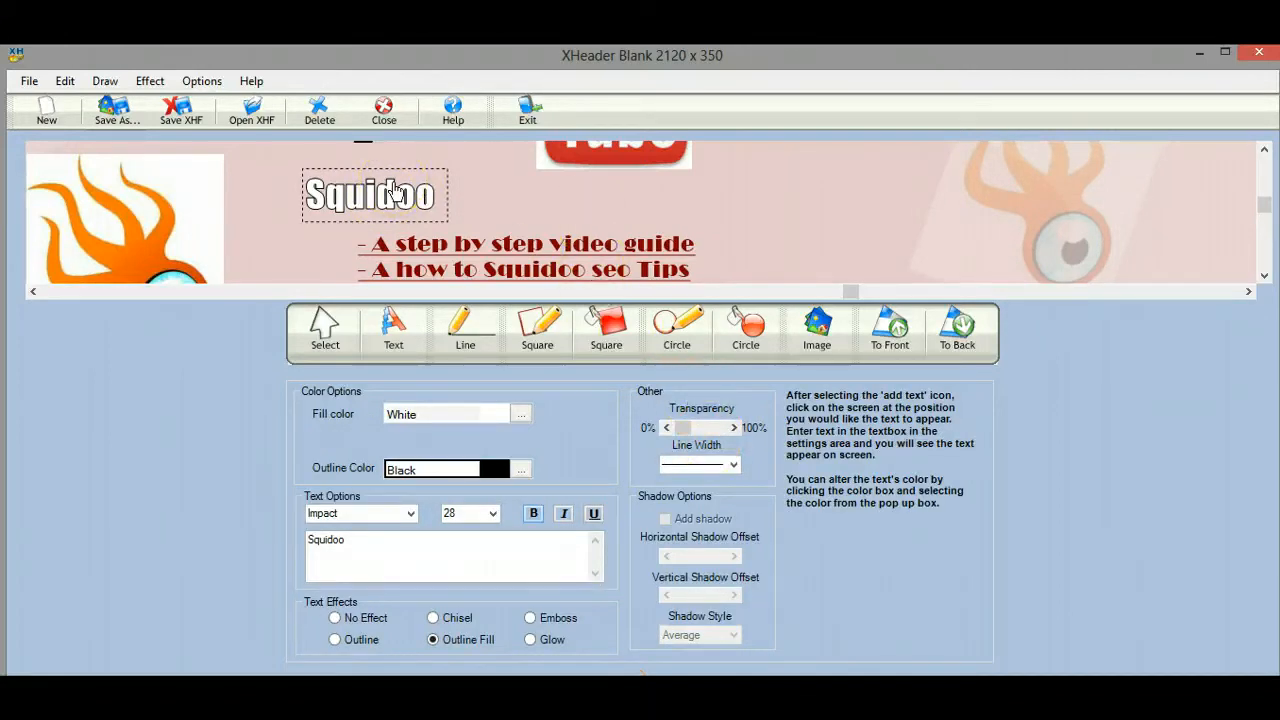
{"action": "left_click", "coordinate": [319, 110]}
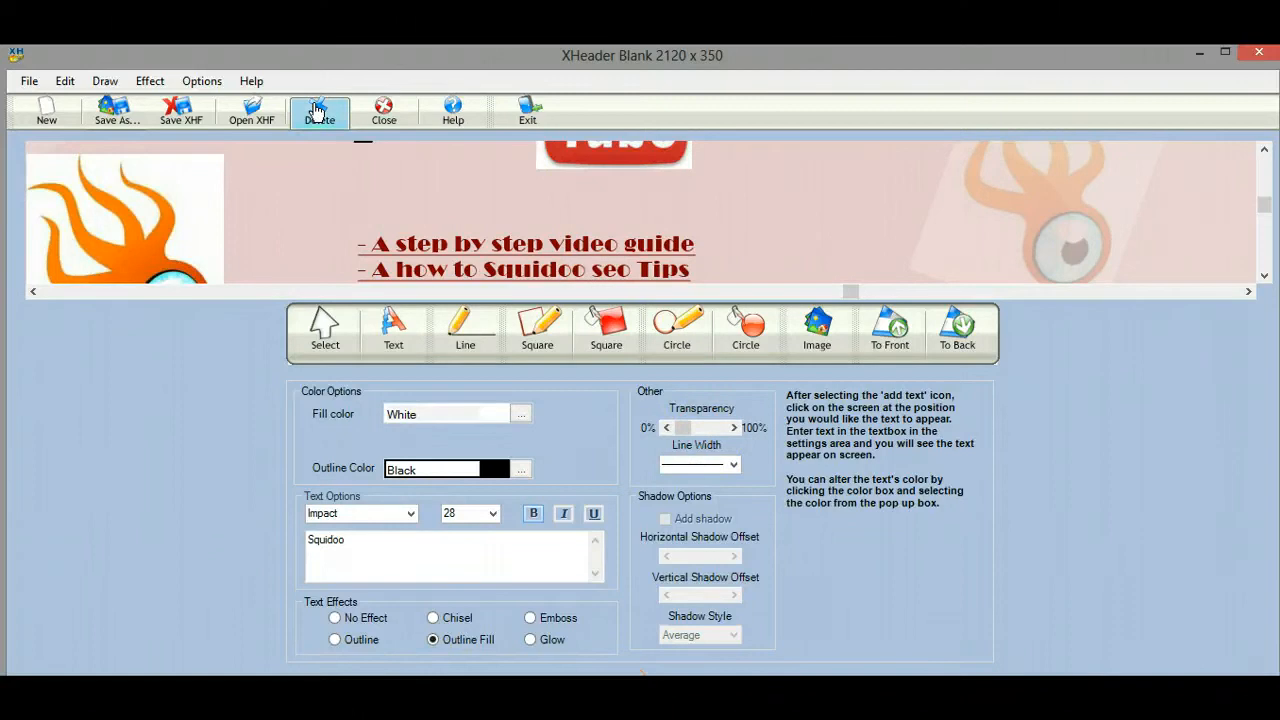
{"action": "left_click", "coordinate": [270, 205]}
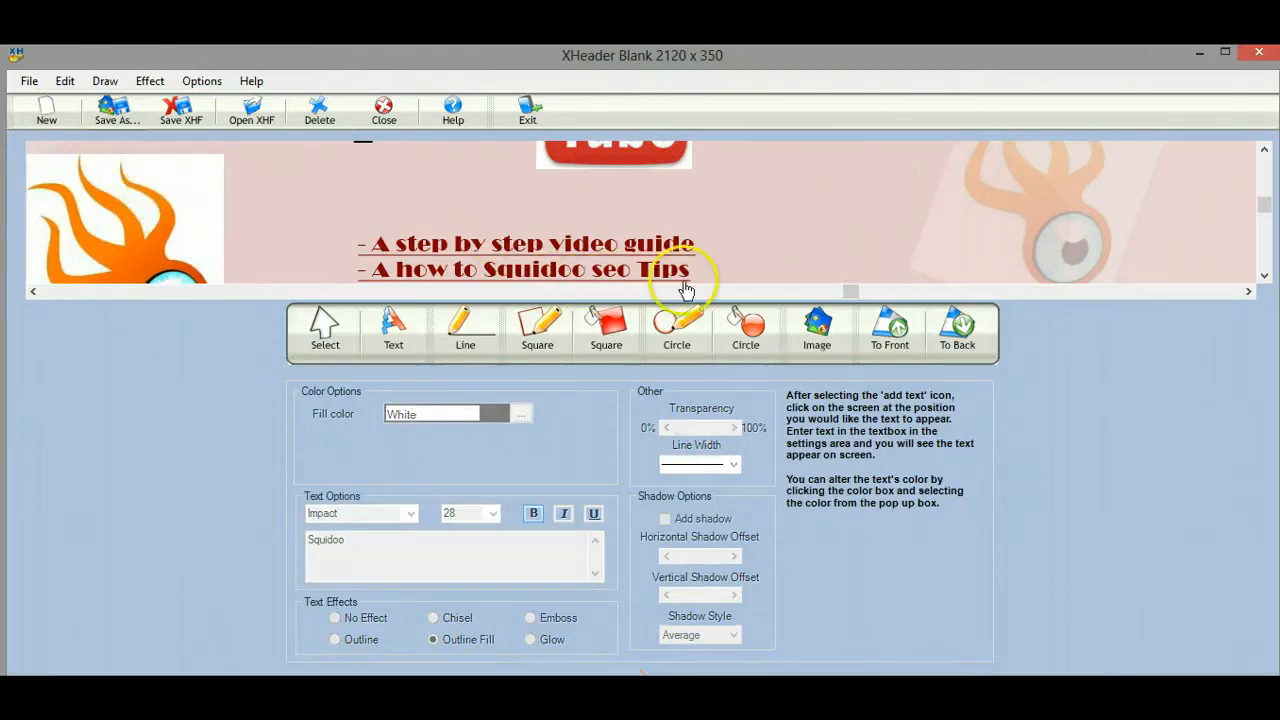
{"action": "left_click_drag", "start_coordinate": [851, 291], "coordinate": [643, 291]}
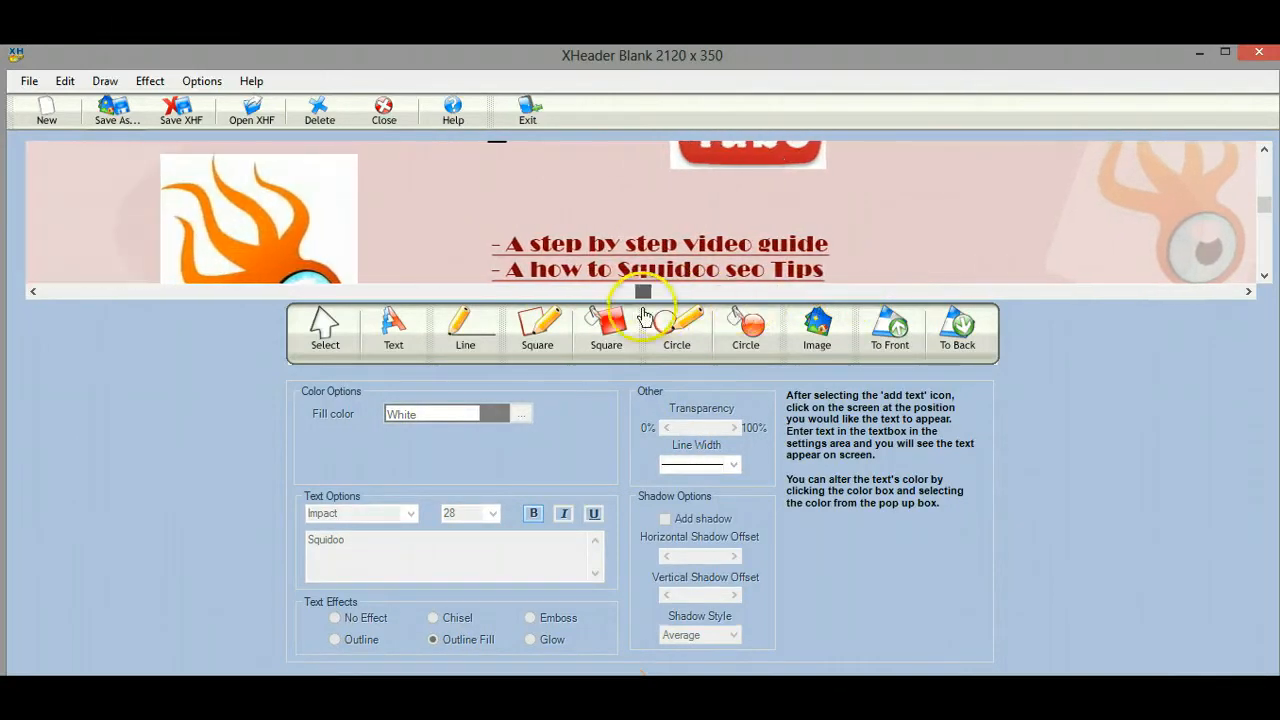
{"action": "left_click_drag", "start_coordinate": [1266, 206], "coordinate": [1265, 254]}
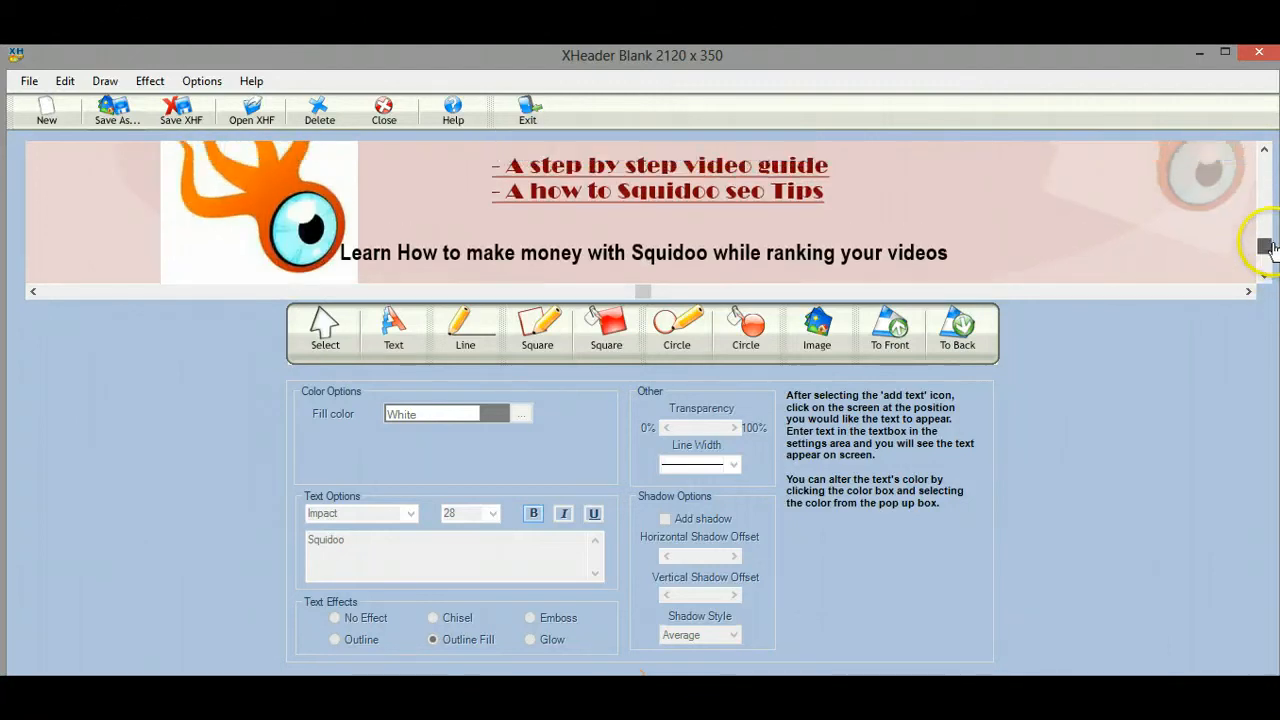
{"action": "left_click", "coordinate": [31, 86]}
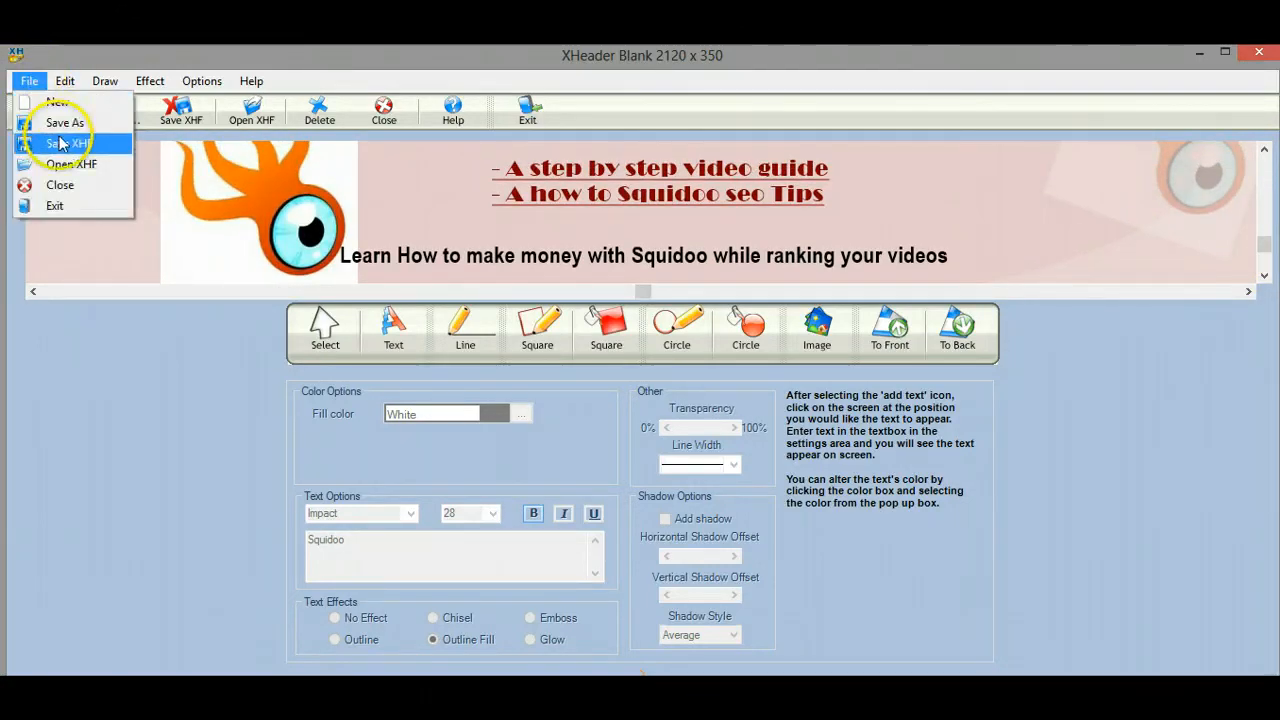
{"action": "left_click", "coordinate": [62, 124]}
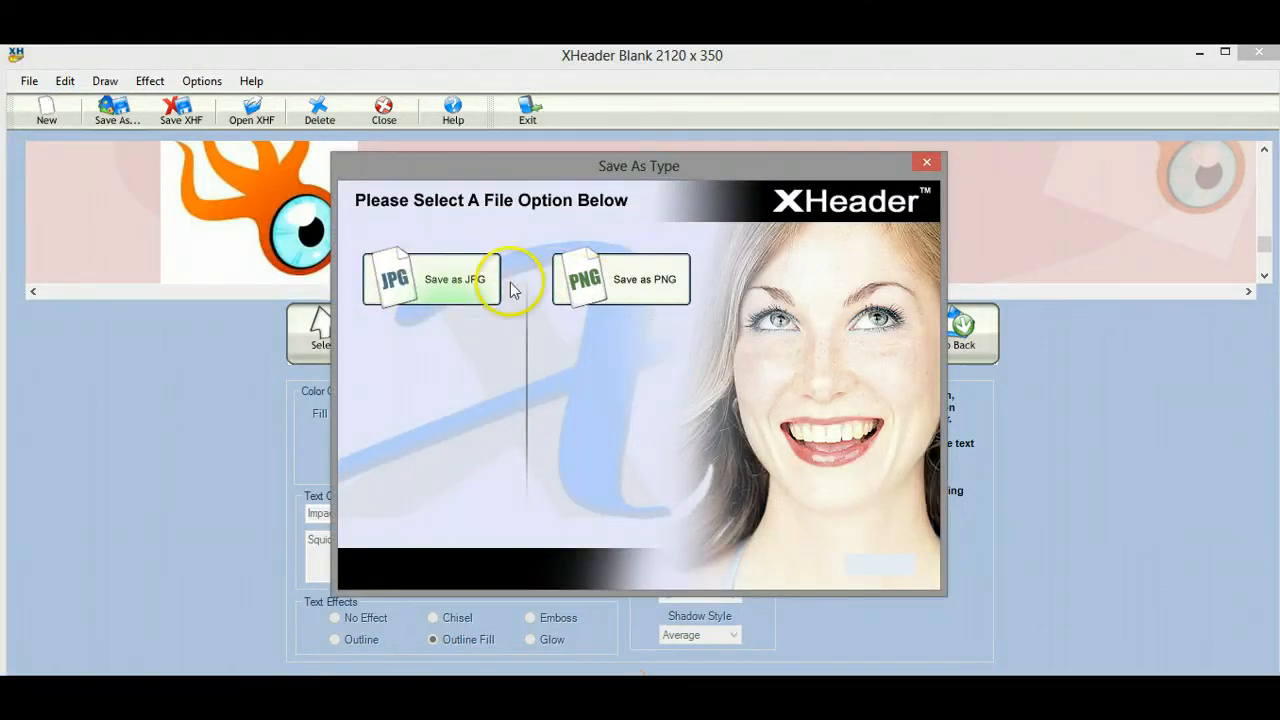
{"action": "left_click", "coordinate": [447, 284]}
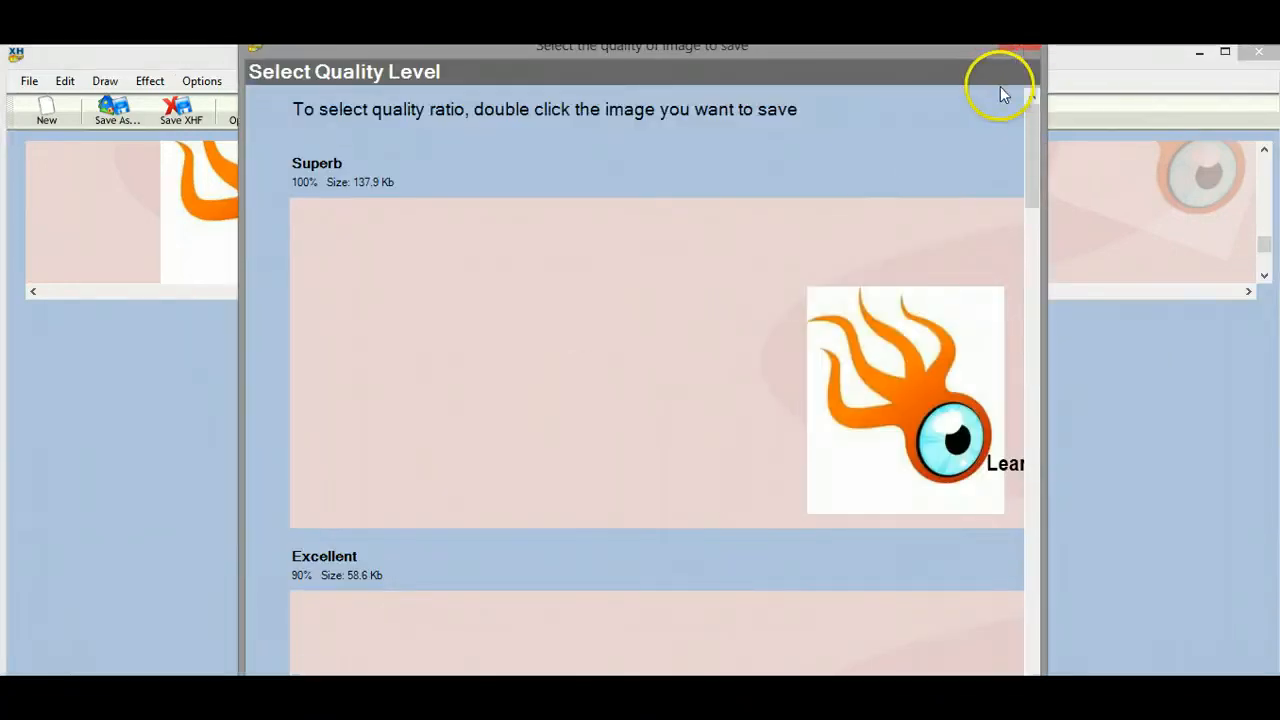
{"action": "left_click_drag", "start_coordinate": [1033, 212], "coordinate": [1040, 177]}
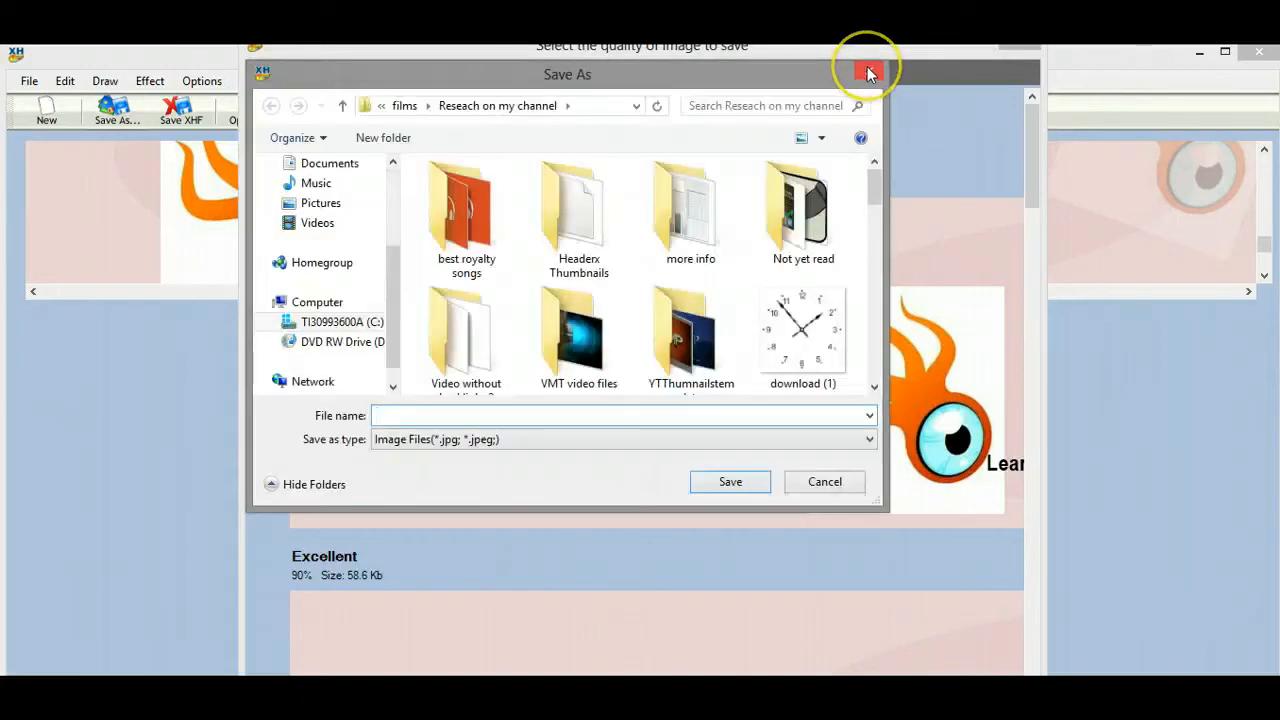
{"action": "left_click", "coordinate": [868, 68]}
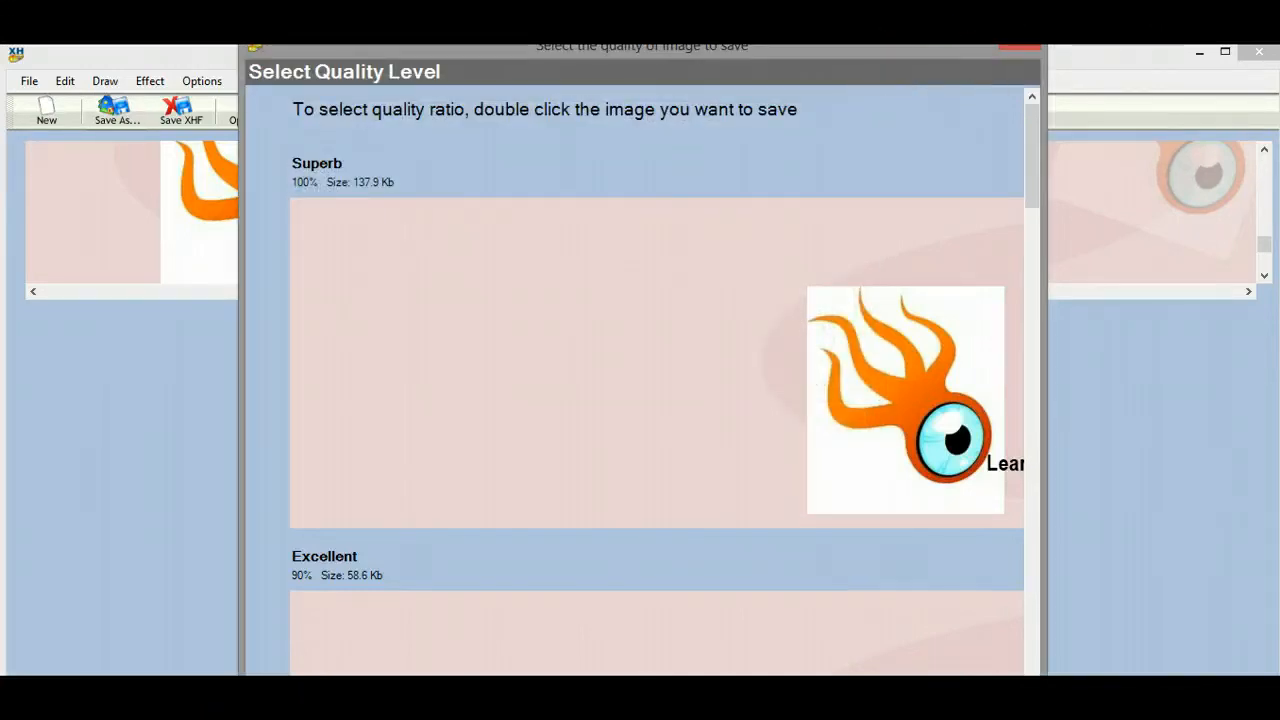
{"action": "left_click", "coordinate": [1027, 46]}
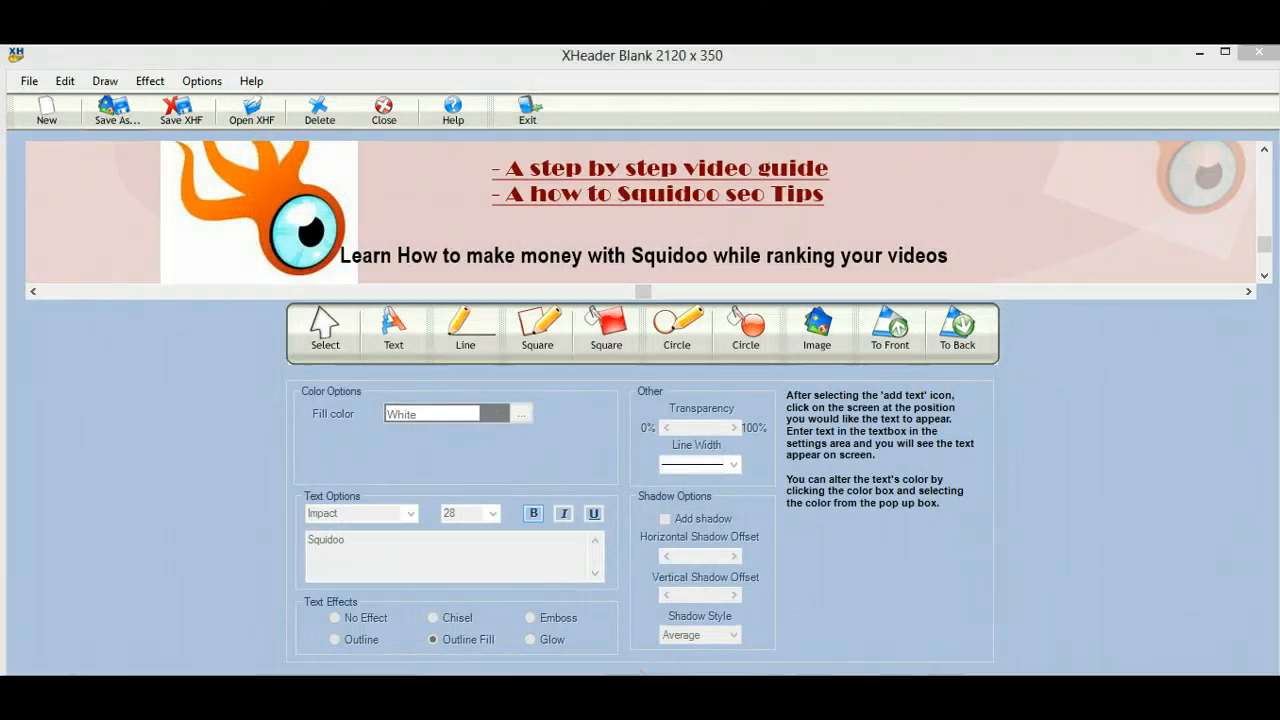
Step: Switch to the YTCahnnelTemplate image in GIMP, duplicate its layer, and select the original layer beneath the copy
{"action": "left_click", "coordinate": [677, 672]}
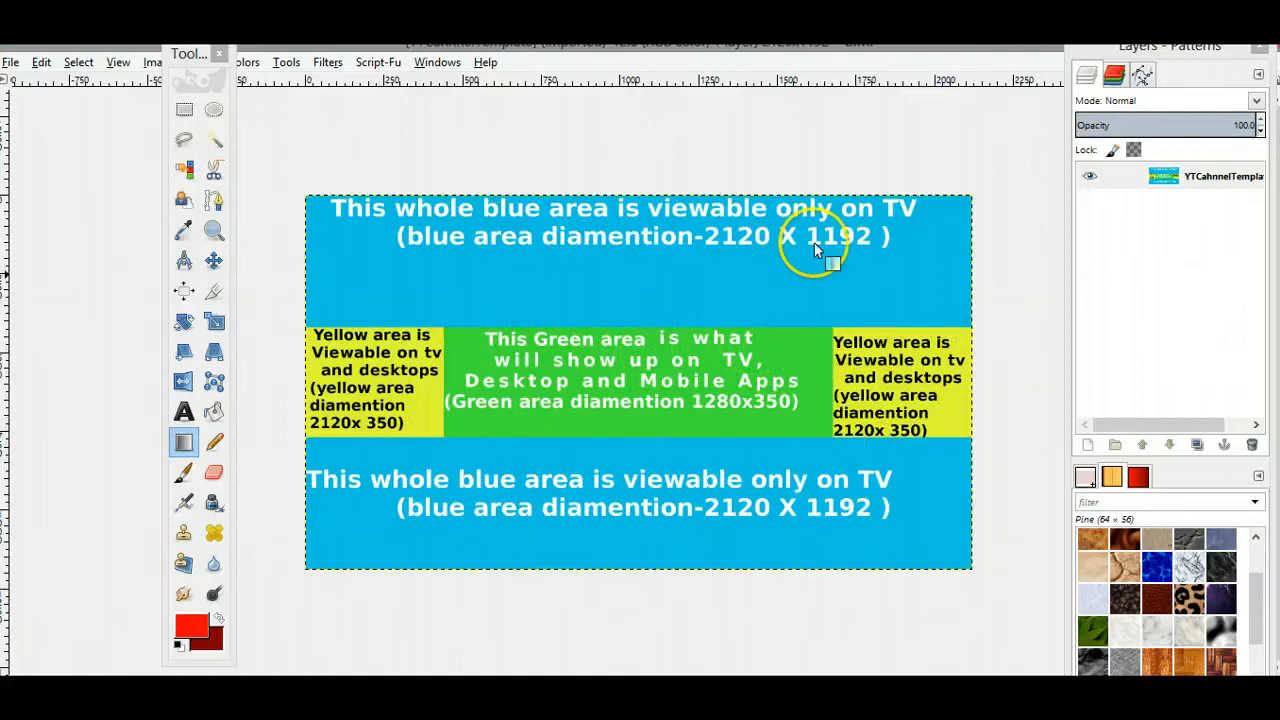
{"action": "left_click", "coordinate": [1205, 180]}
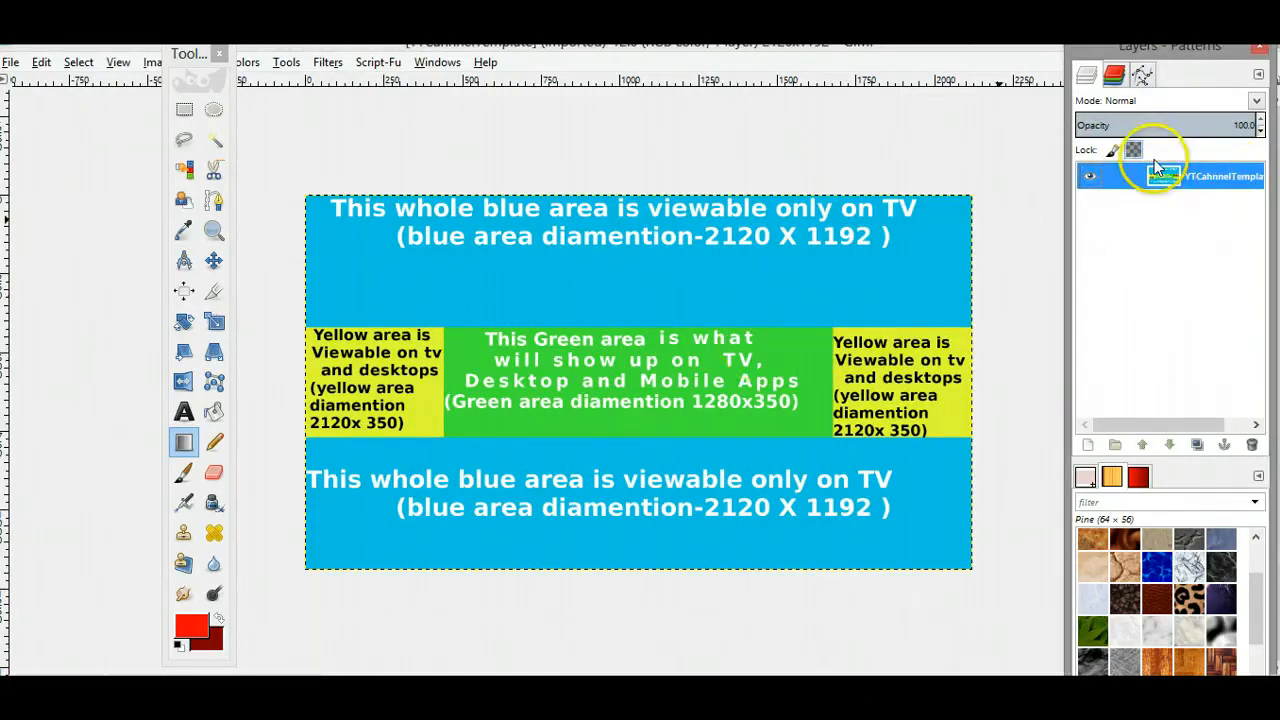
{"action": "double_click", "coordinate": [1225, 178]}
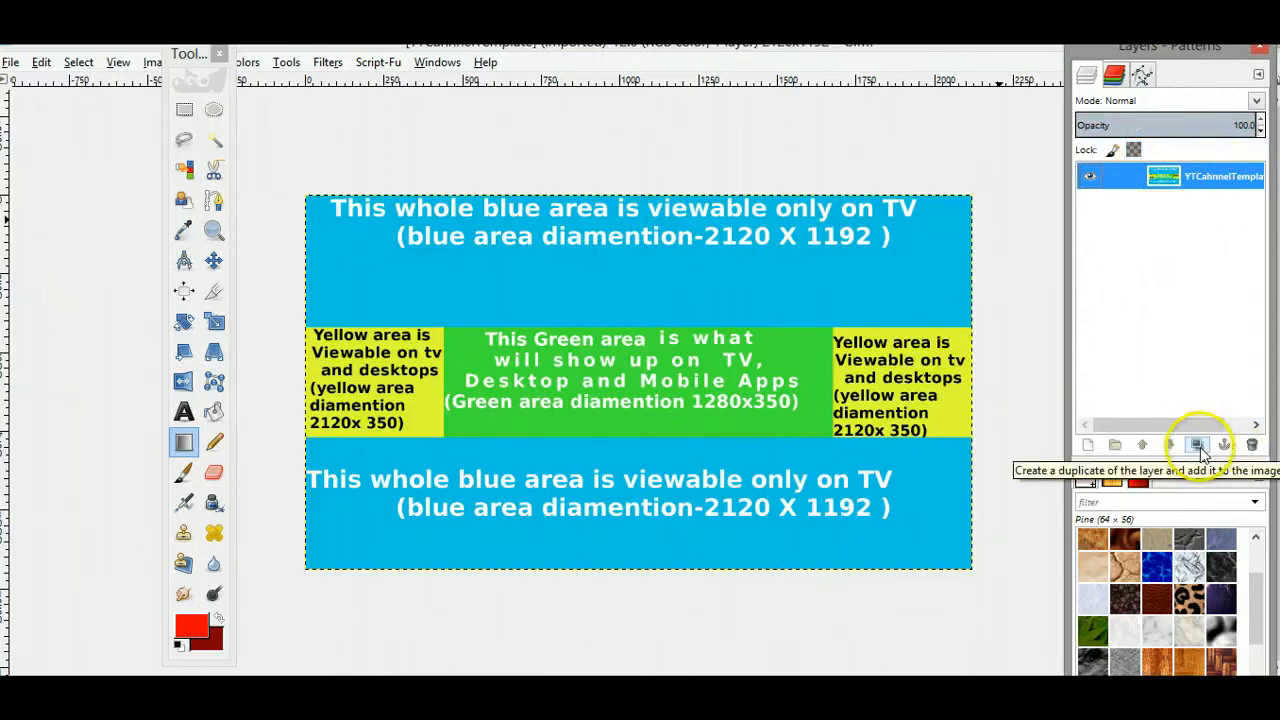
{"action": "left_click", "coordinate": [1200, 447]}
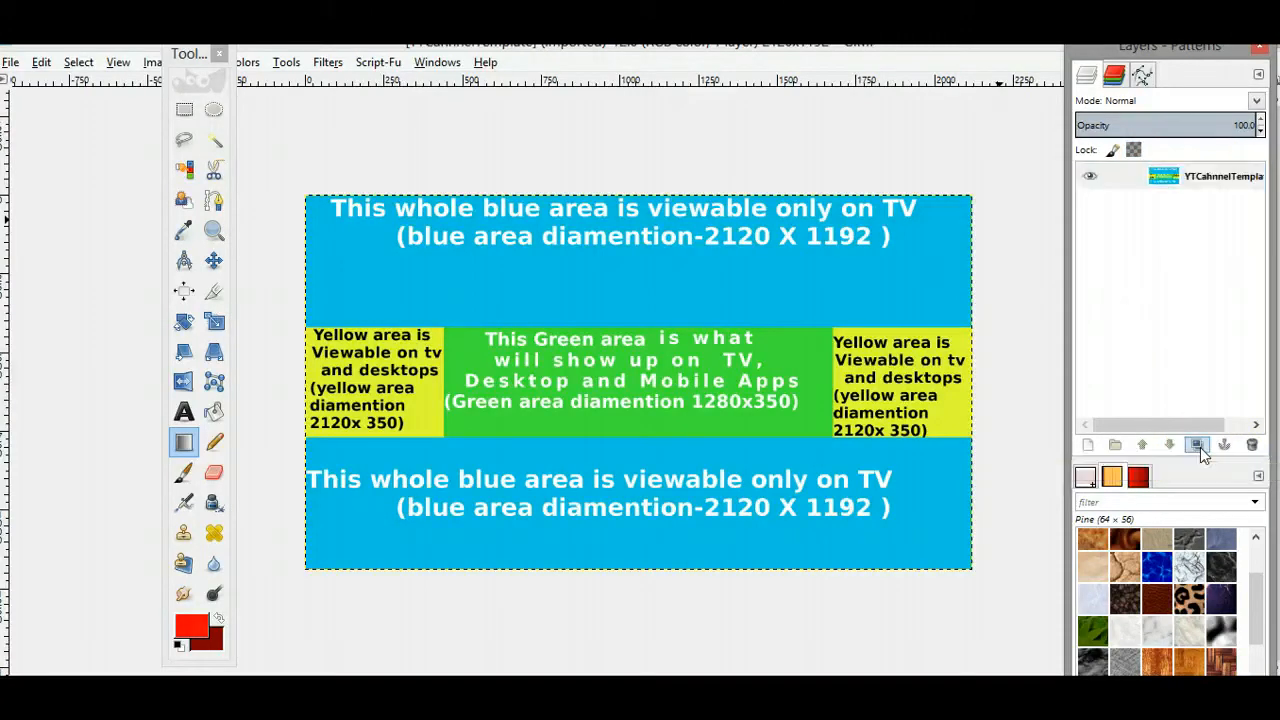
{"action": "left_click_drag", "start_coordinate": [1169, 416], "coordinate": [1234, 429]}
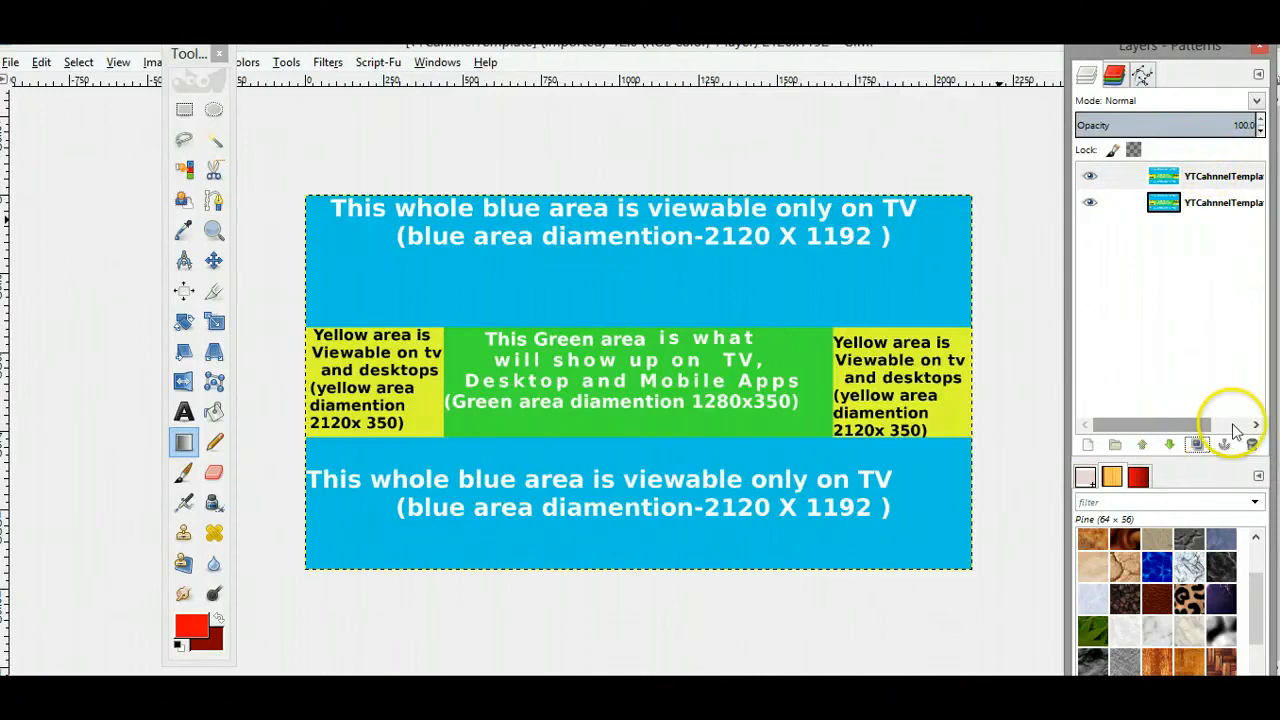
{"action": "left_click", "coordinate": [1198, 207]}
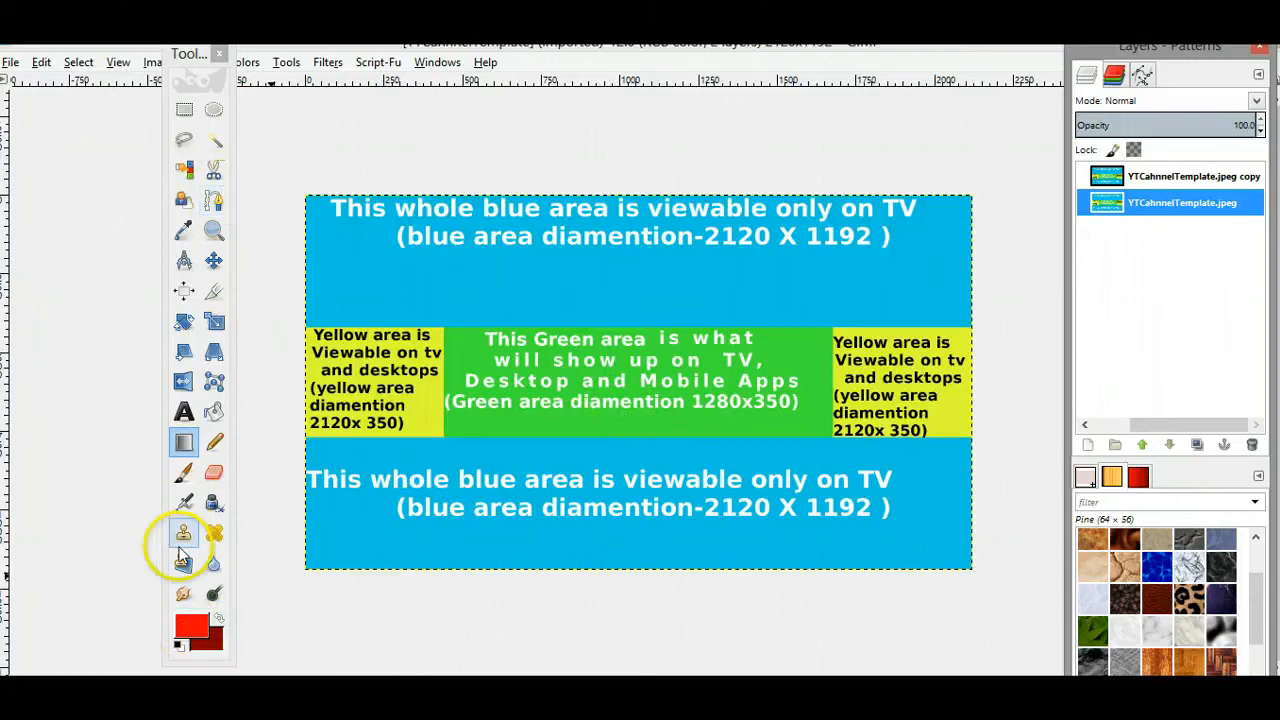
Step: Set the foreground color to bright red f70404 and the background color to dark red 790000
{"action": "left_click", "coordinate": [188, 622]}
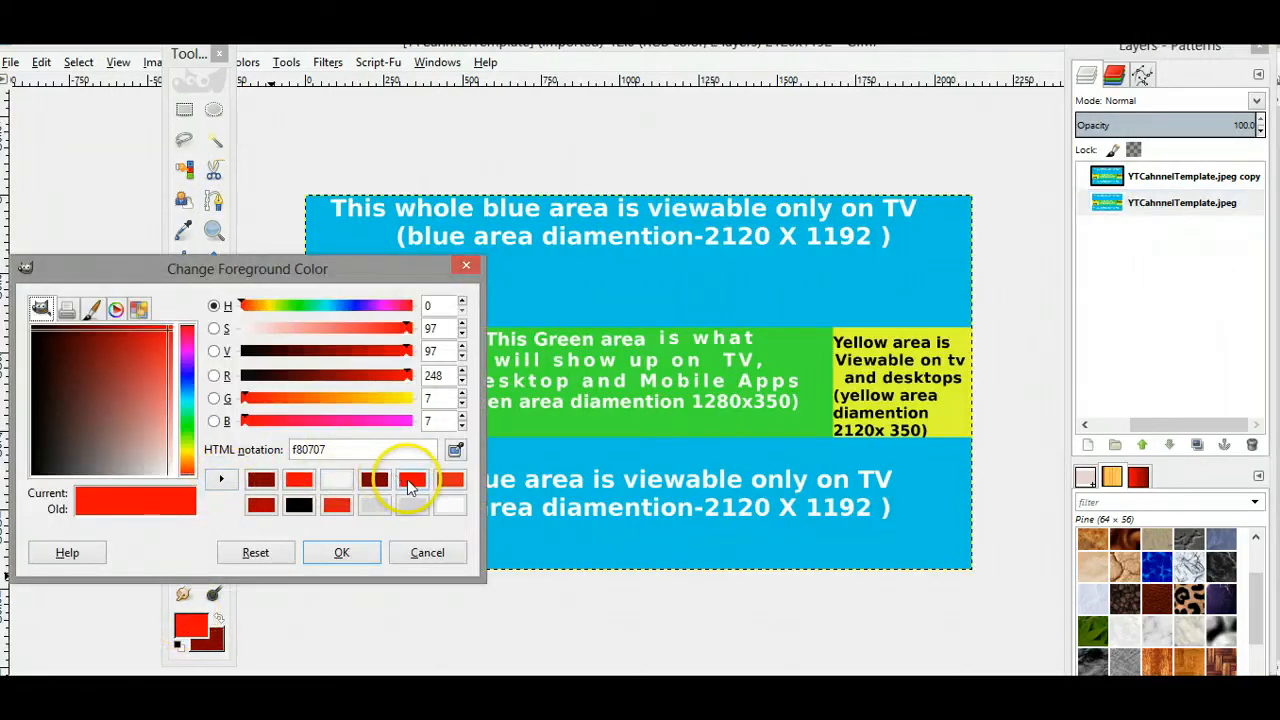
{"action": "left_click", "coordinate": [413, 482]}
{"action": "left_click", "coordinate": [338, 555]}
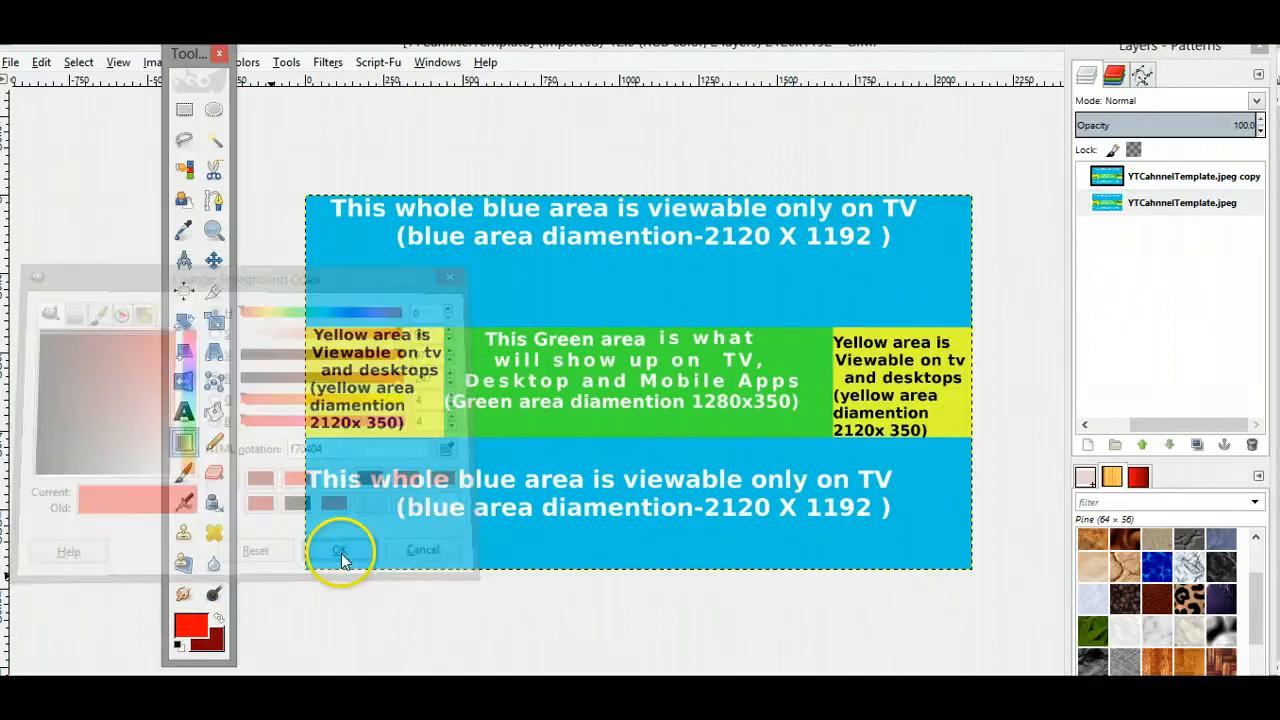
{"action": "left_click", "coordinate": [216, 636]}
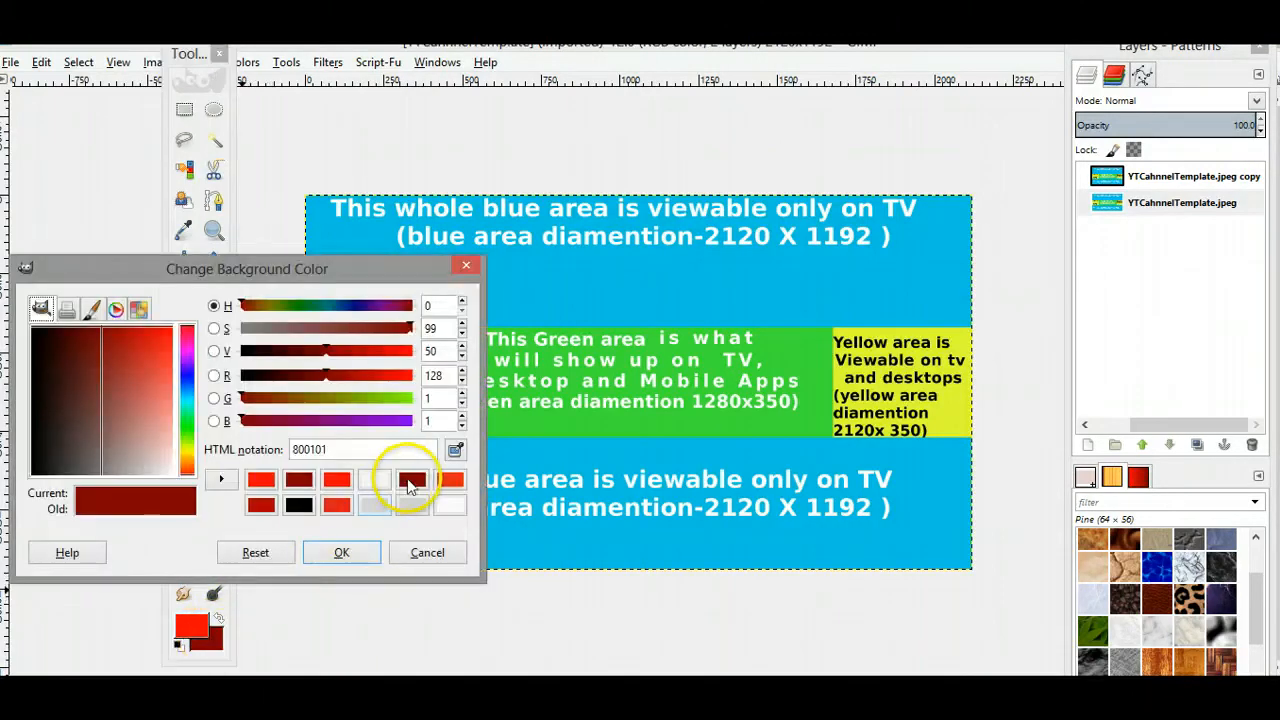
{"action": "left_click", "coordinate": [416, 484]}
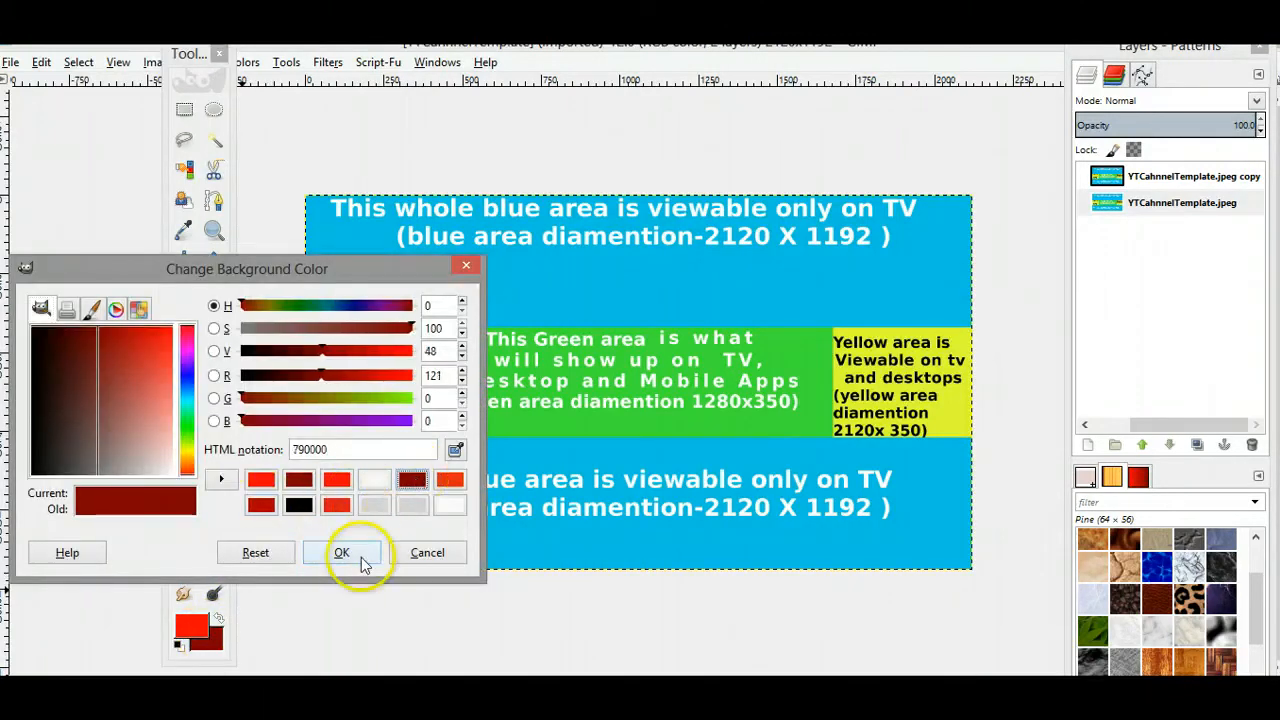
{"action": "left_click", "coordinate": [361, 557]}
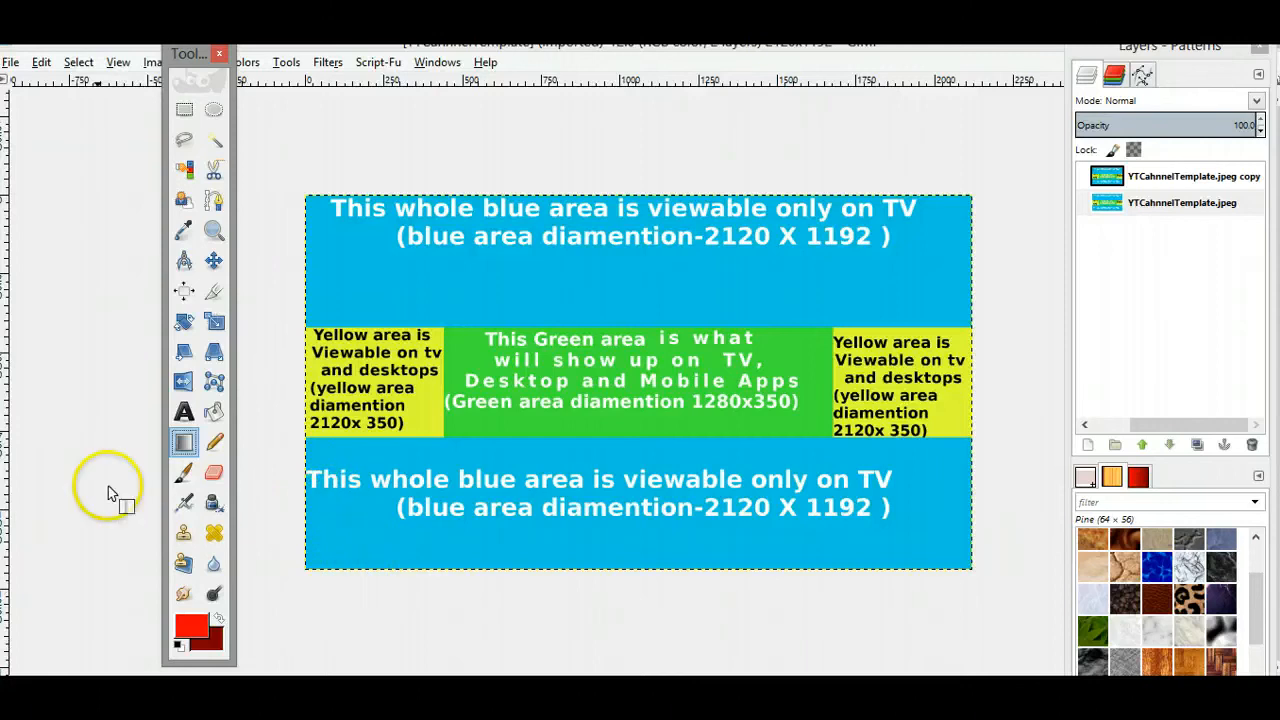
Step: Fill the original template layer with a radial FG to BG gradient from the centre outward, and move it above the copy
{"action": "double_click", "coordinate": [185, 447]}
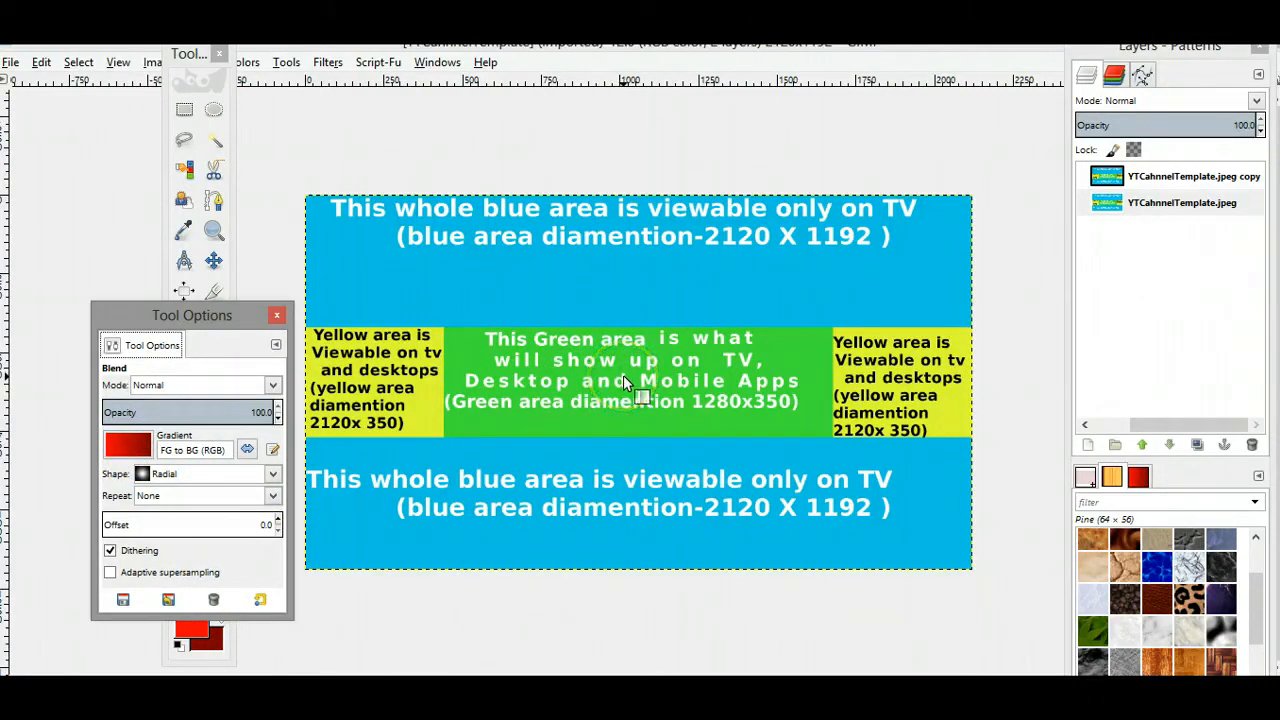
{"action": "left_click_drag", "start_coordinate": [623, 378], "coordinate": [307, 198]}
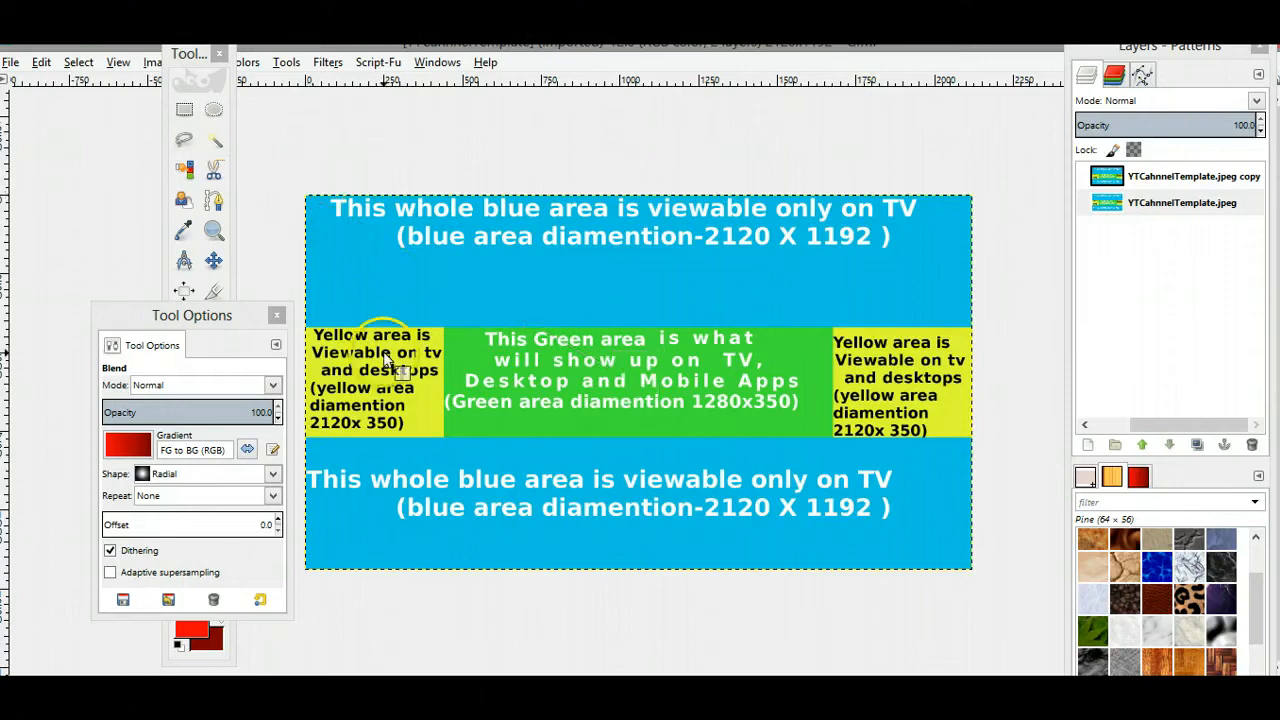
{"action": "left_click", "coordinate": [903, 243]}
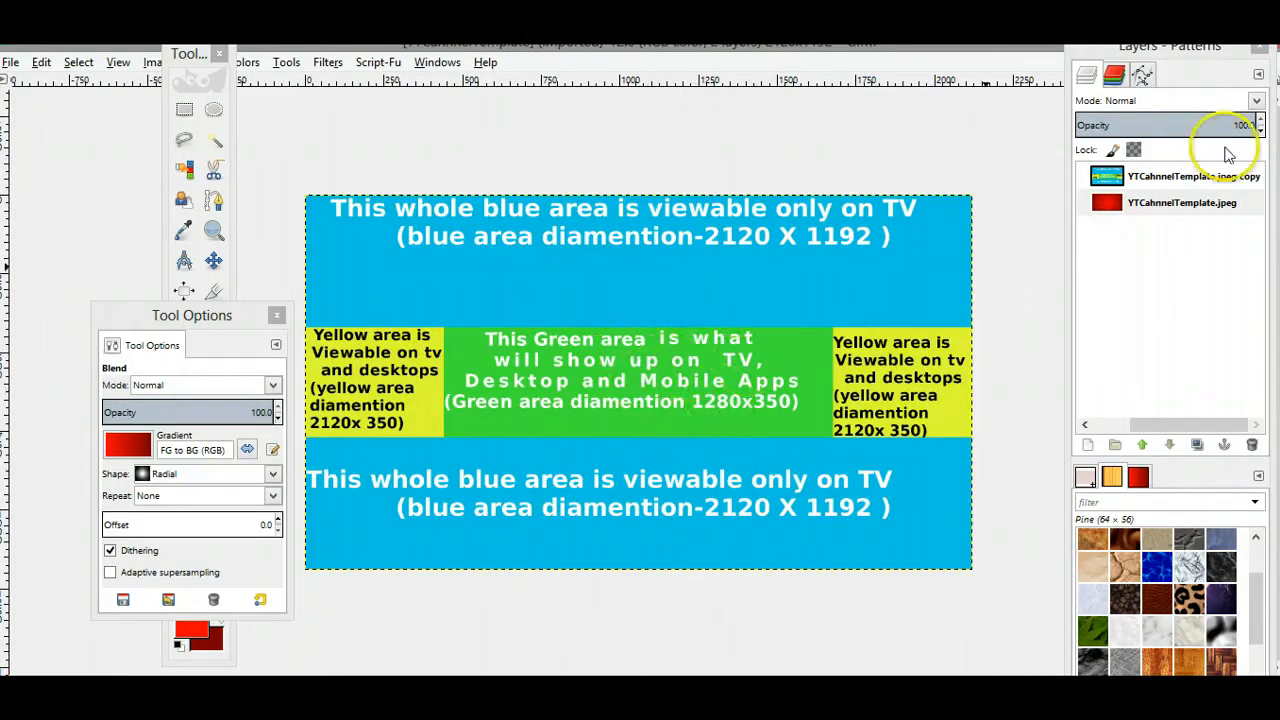
{"action": "left_click", "coordinate": [1164, 206]}
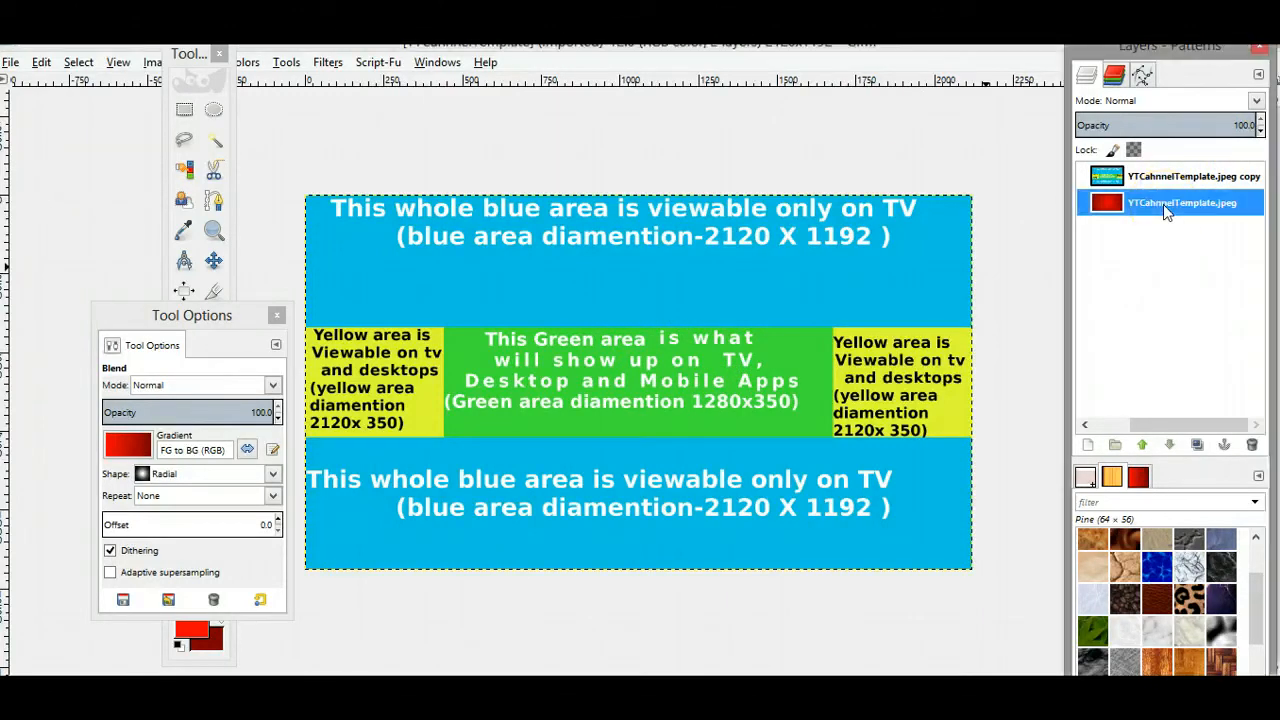
{"action": "left_click_drag", "start_coordinate": [1172, 180], "coordinate": [1166, 180]}
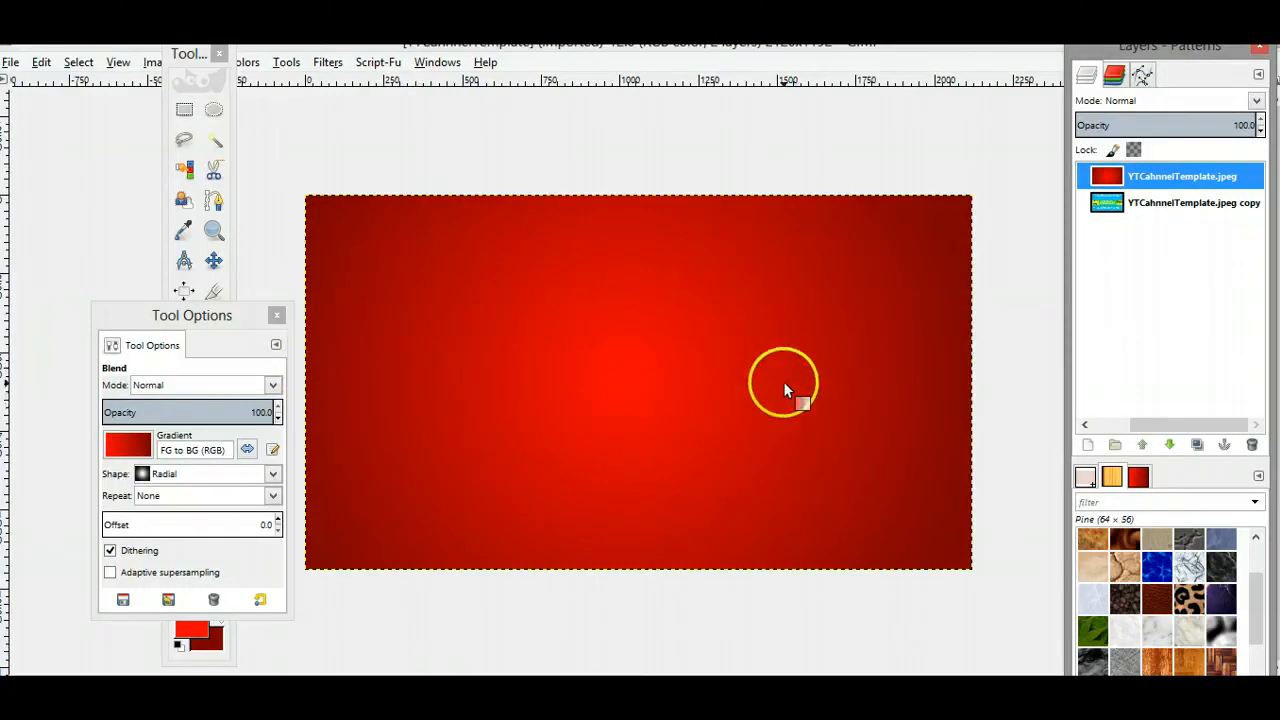
Step: Delete the template copy layer and select the red gradient layer
{"action": "left_click", "coordinate": [1173, 204]}
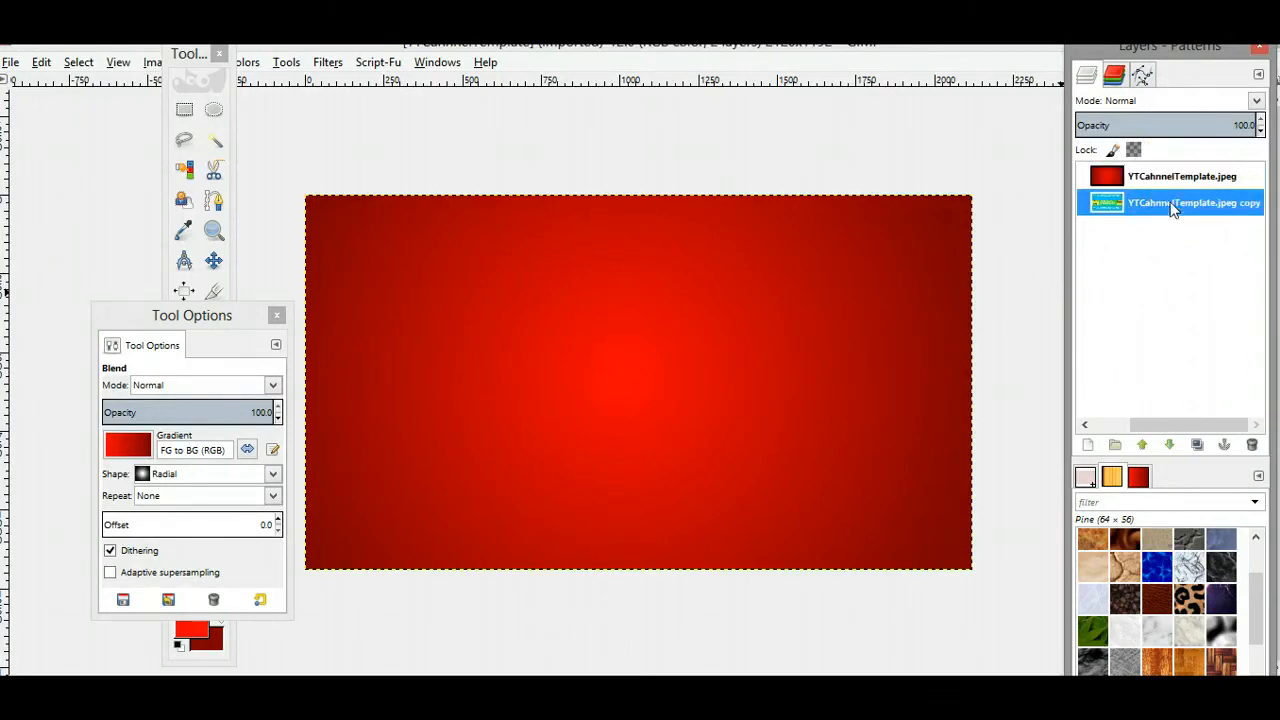
{"action": "left_click", "coordinate": [1253, 445]}
{"action": "left_click", "coordinate": [1183, 177]}
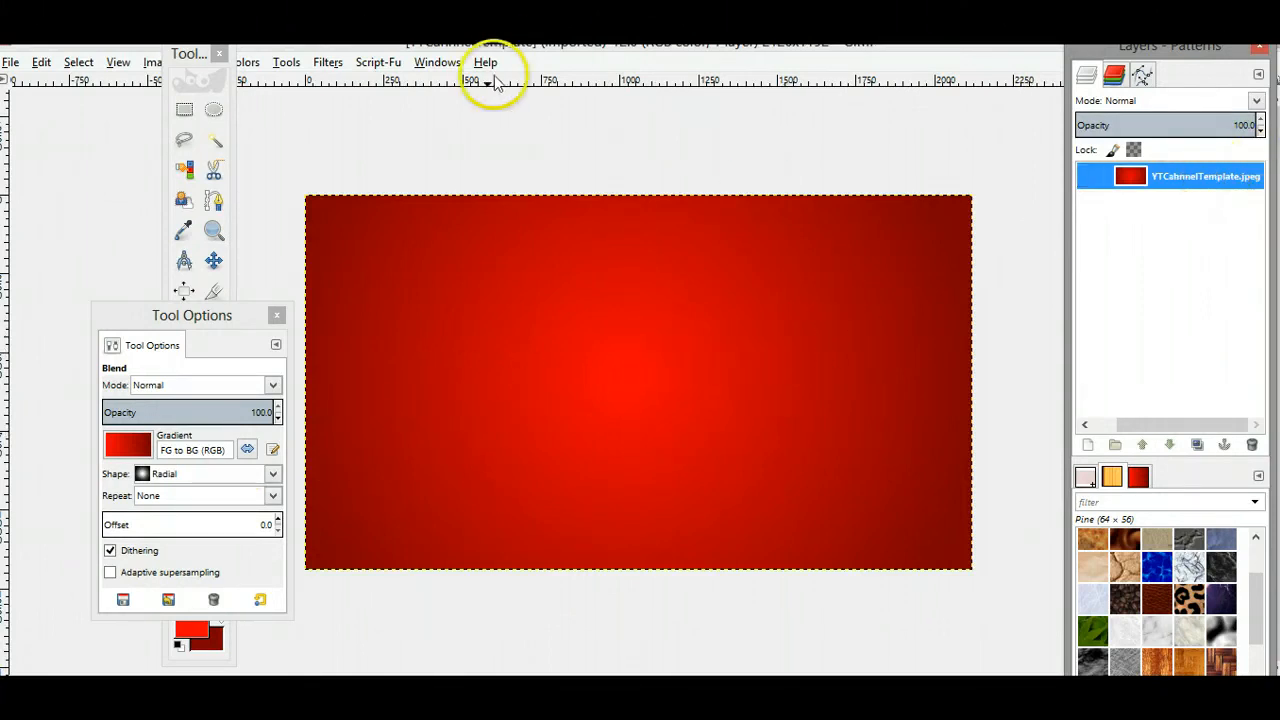
Step: Open Squidoo banner.jpg from the "Reseach on my channel" folder as a separate image and maximize its window
{"action": "double_click", "coordinate": [560, 52]}
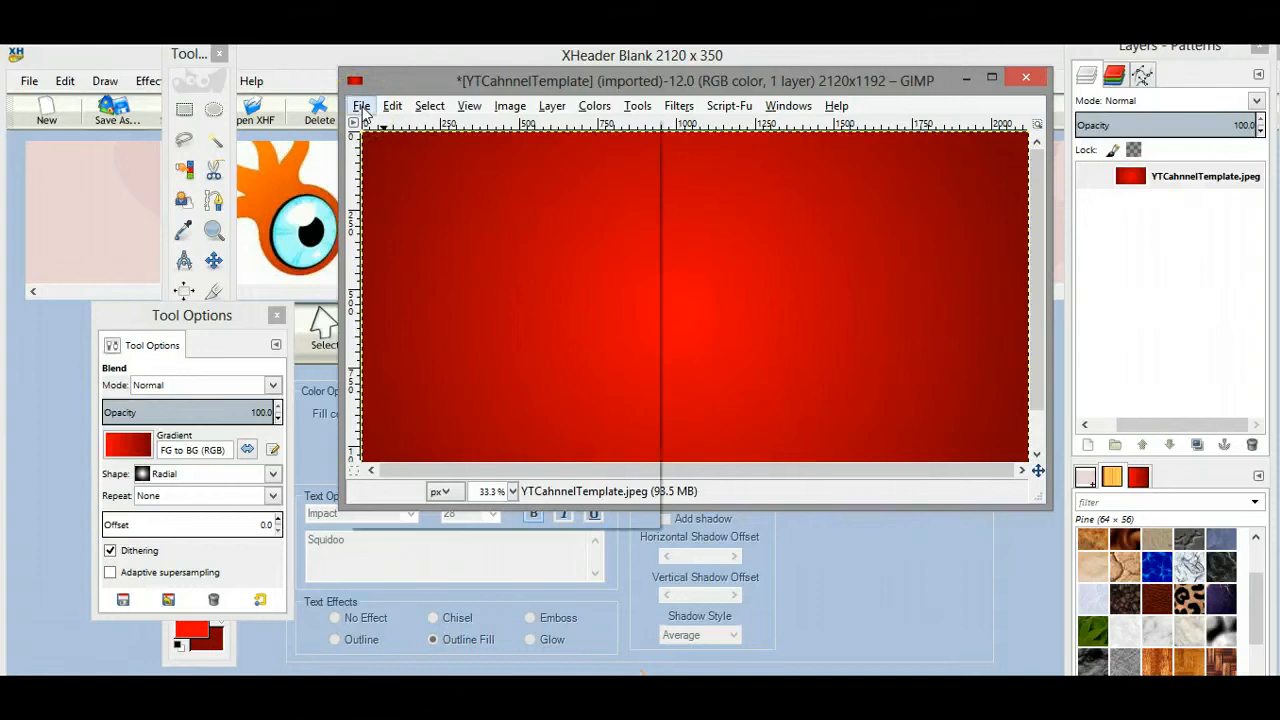
{"action": "left_click", "coordinate": [362, 107]}
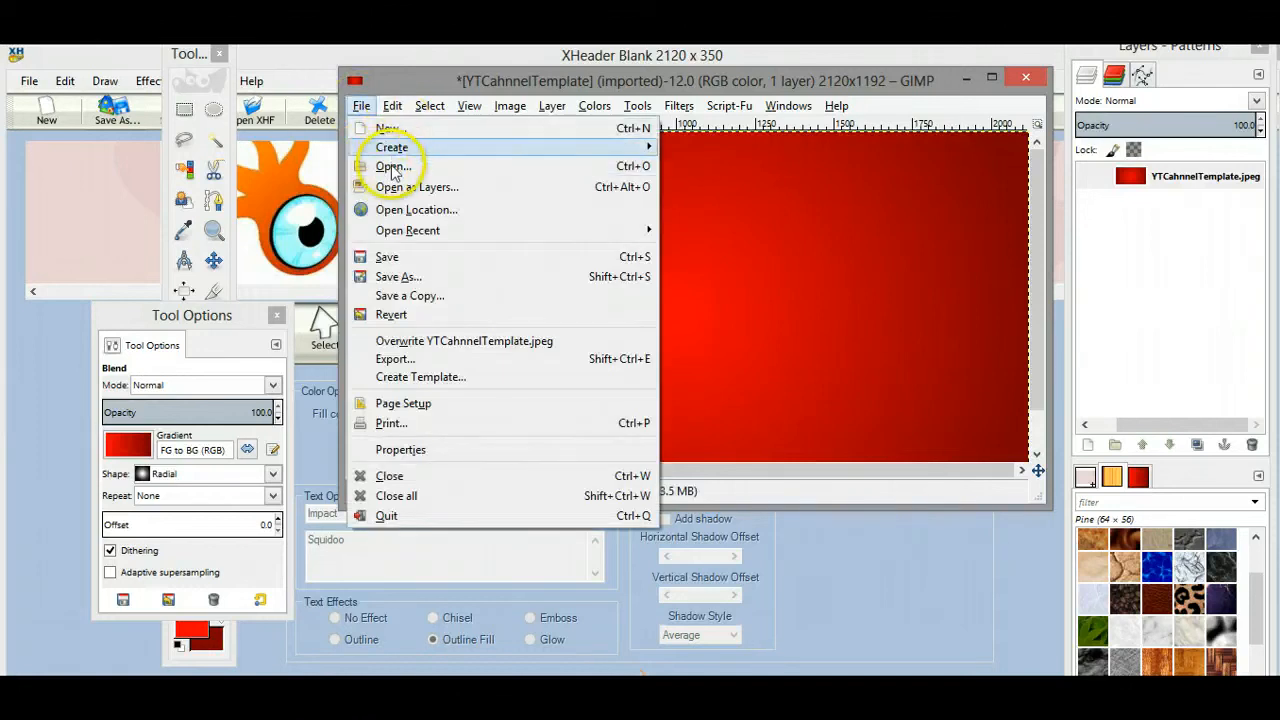
{"action": "left_click", "coordinate": [391, 167]}
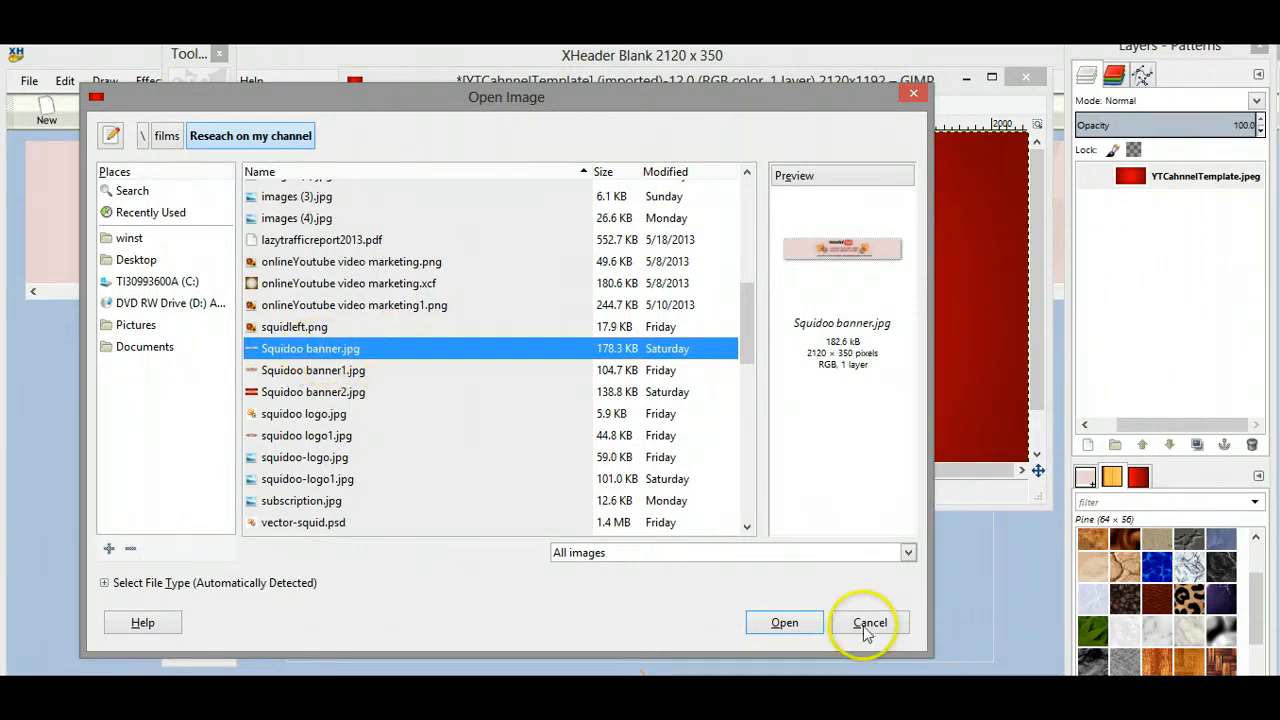
{"action": "left_click", "coordinate": [786, 624]}
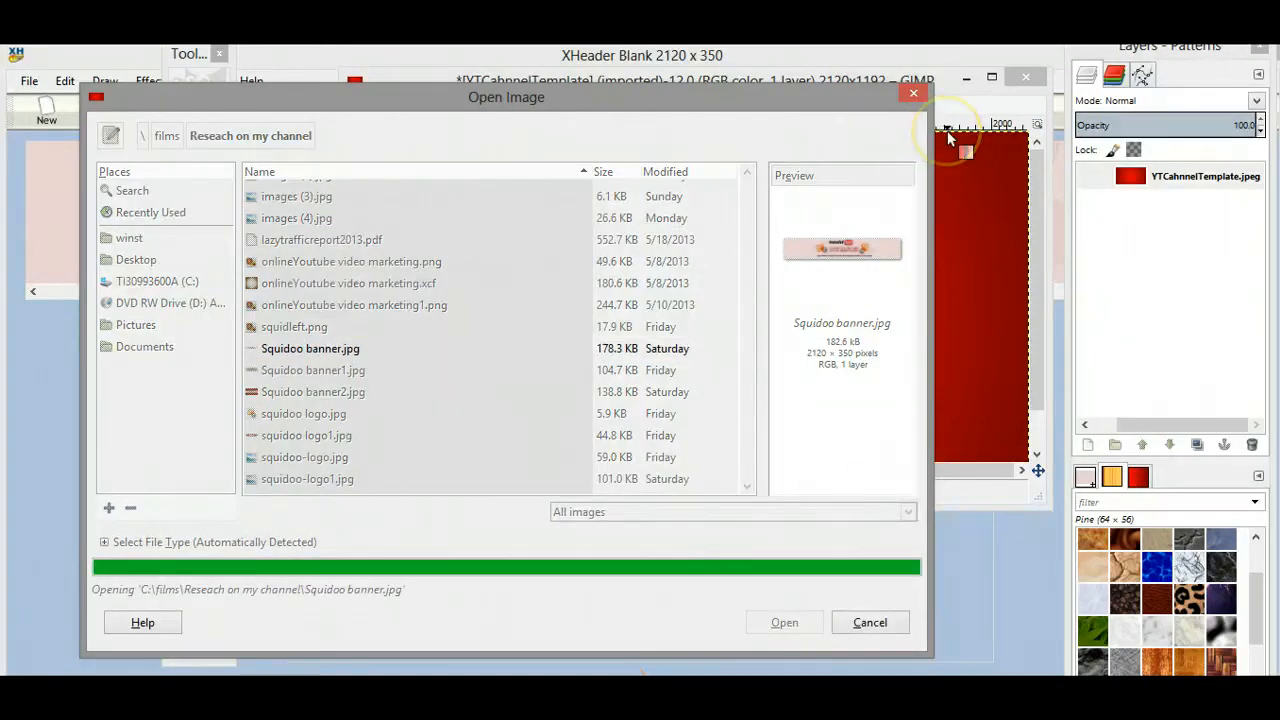
{"action": "left_click", "coordinate": [968, 80]}
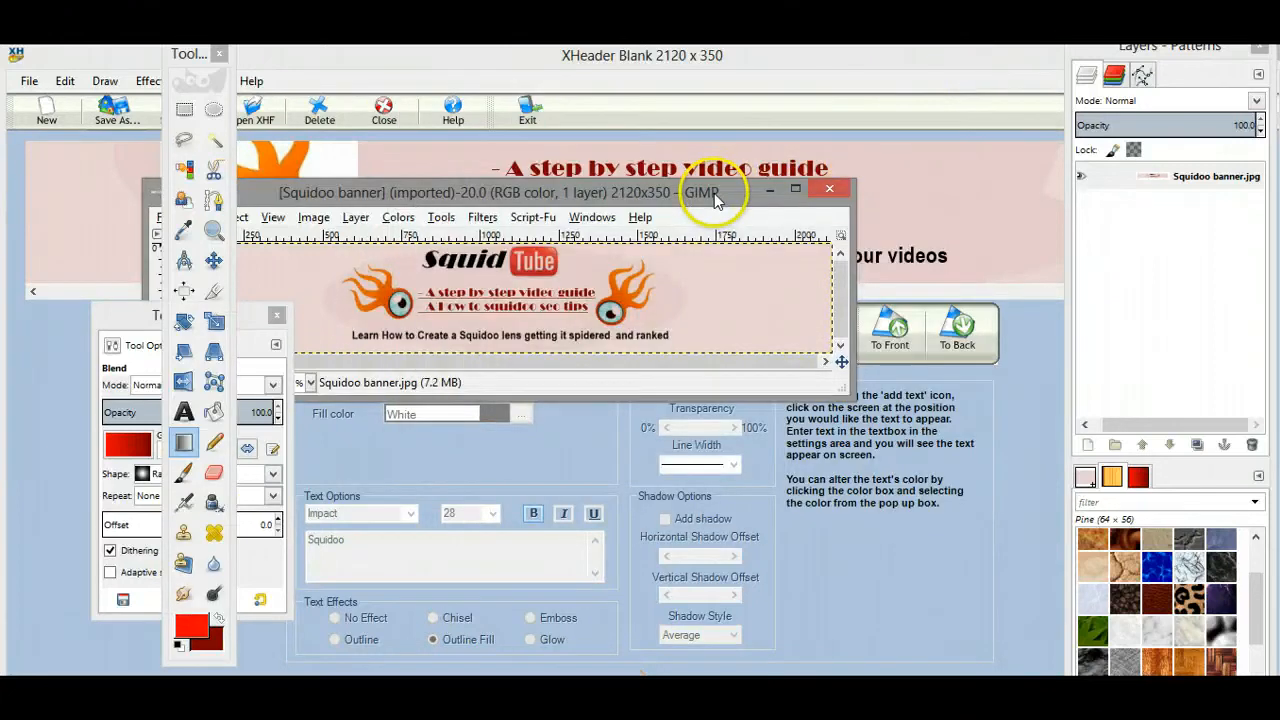
{"action": "left_click_drag", "start_coordinate": [716, 194], "coordinate": [863, 123]}
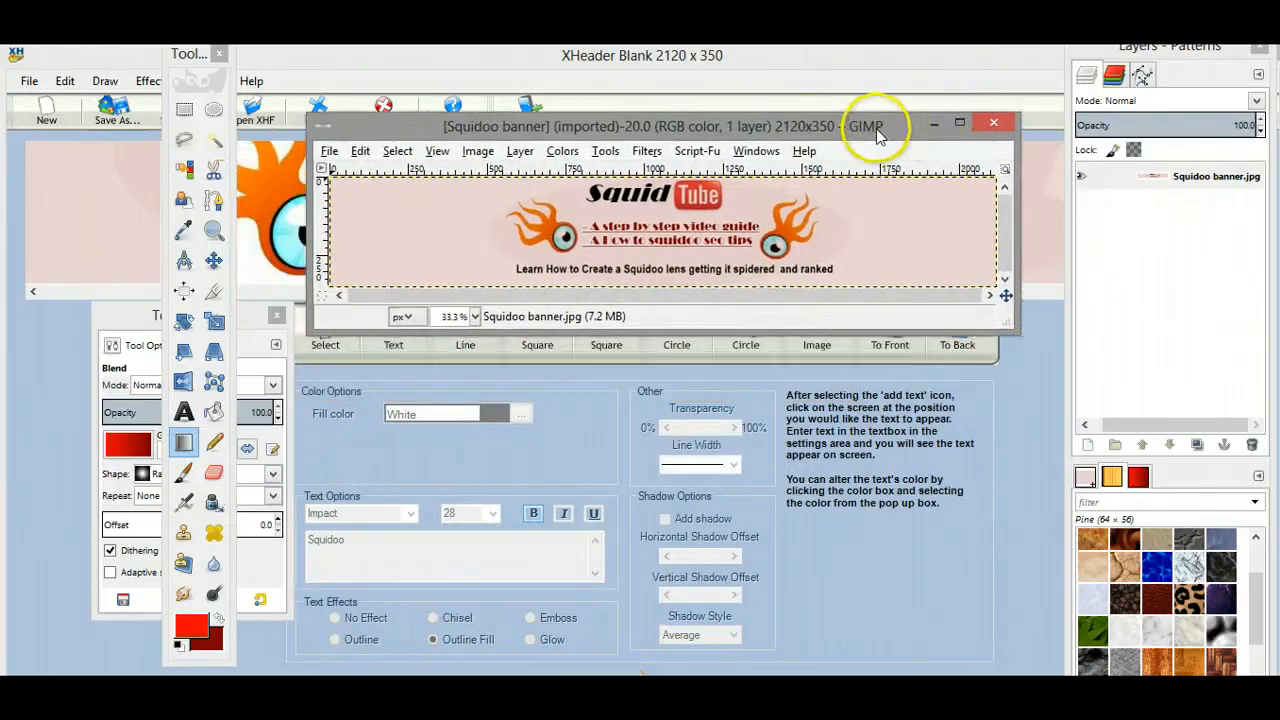
{"action": "left_click", "coordinate": [957, 127]}
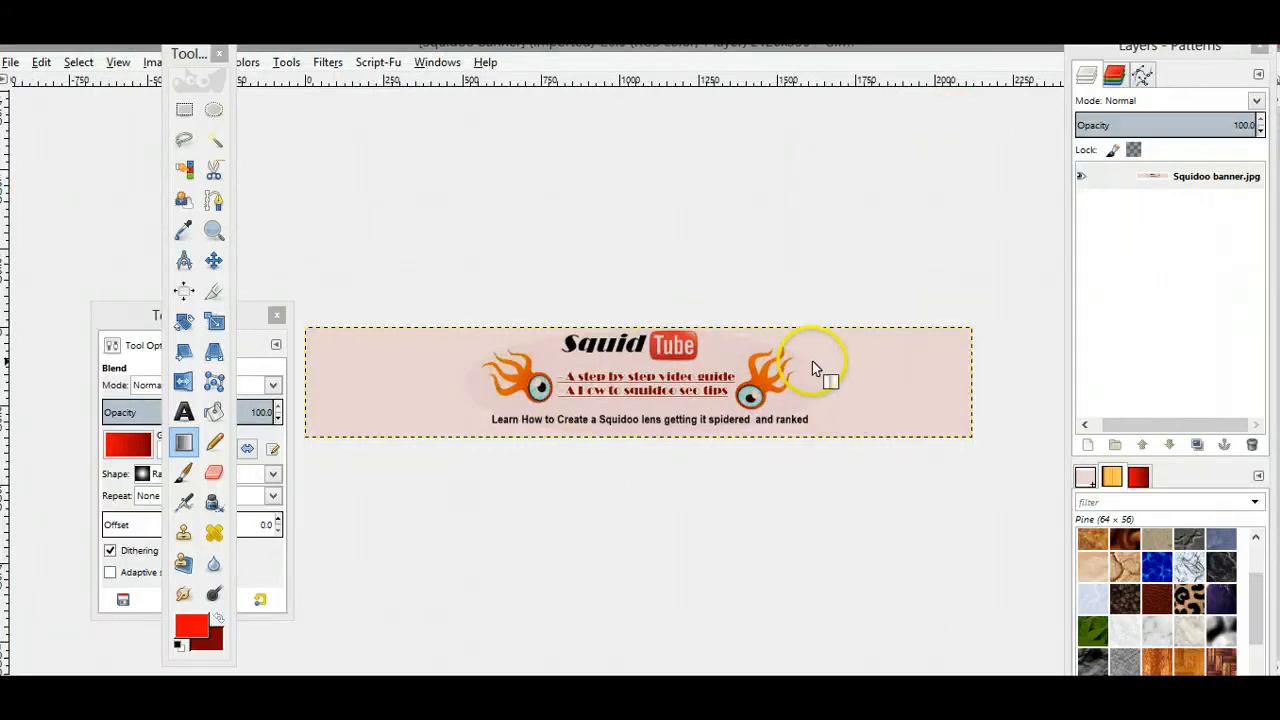
Step: Return to the YTCahnnelTemplate image and undo the deletion of the template copy layer
{"action": "mouse_move", "coordinate": [712, 696]}
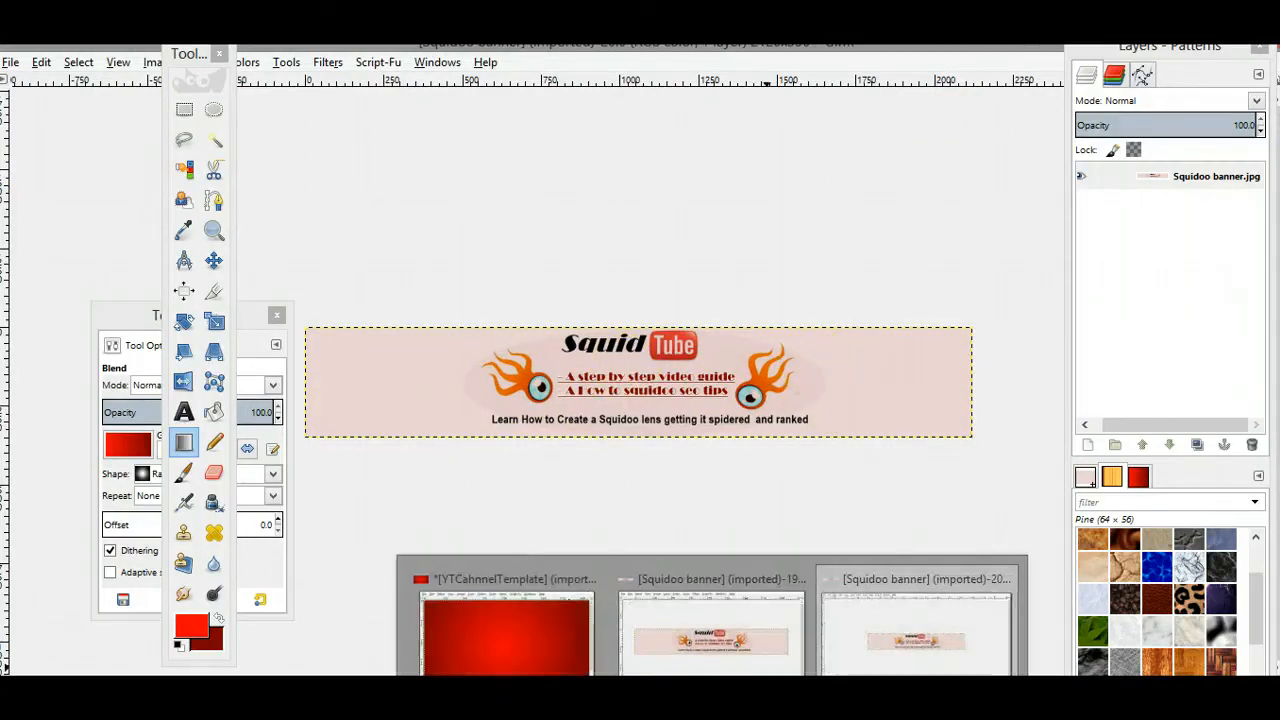
{"action": "left_click", "coordinate": [505, 630]}
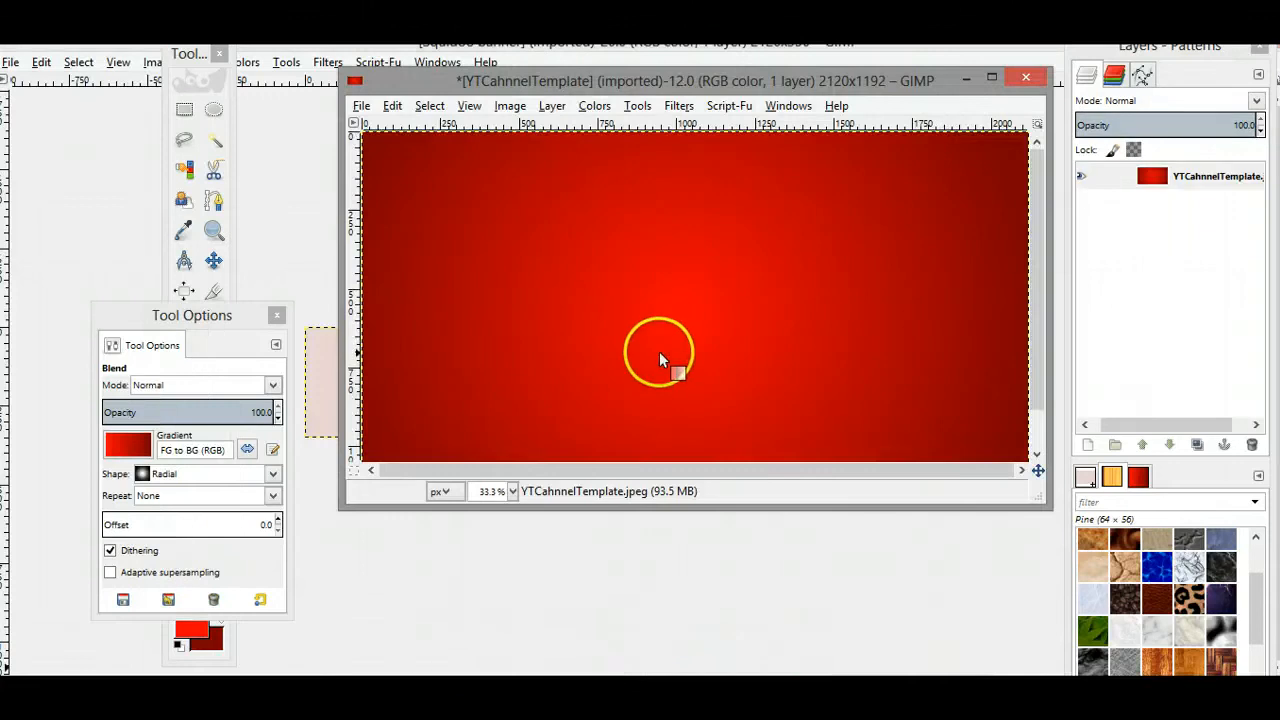
{"action": "key", "text": "ctrl+z"}
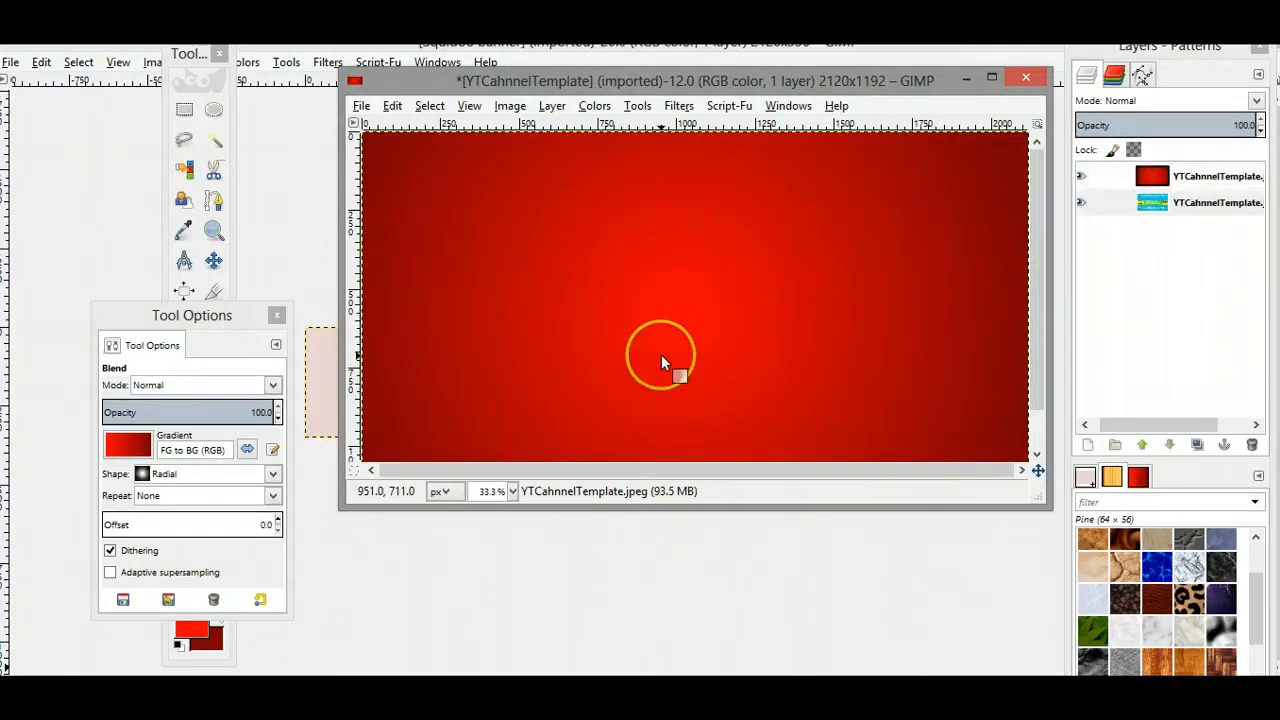
Step: Move the template copy layer above the red gradient layer and minimize the template image window
{"action": "left_click", "coordinate": [1215, 205]}
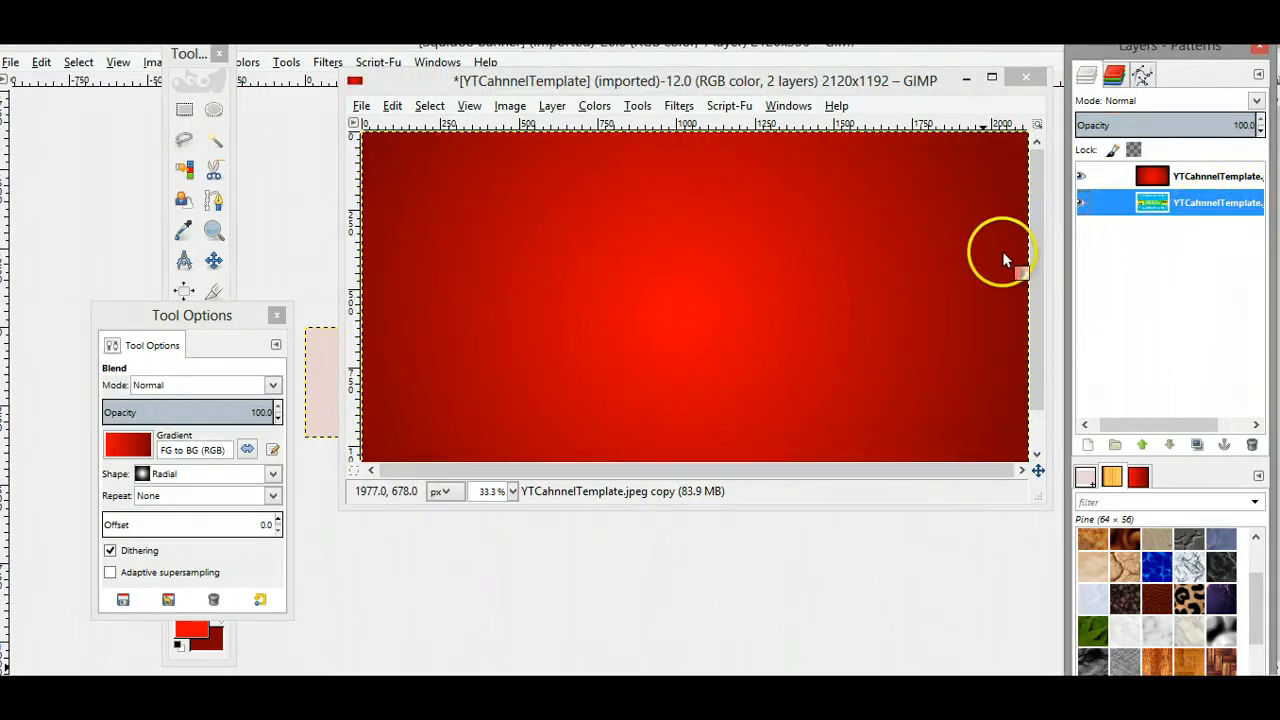
{"action": "left_click_drag", "start_coordinate": [1203, 203], "coordinate": [1205, 170]}
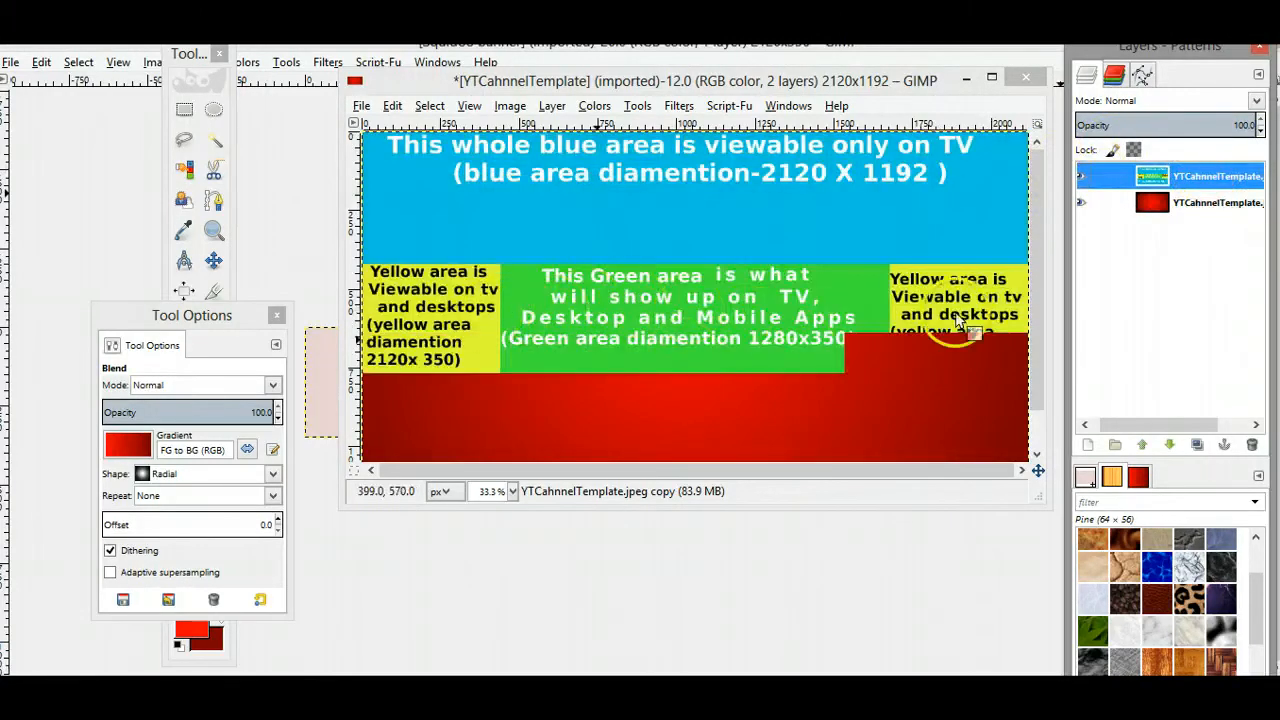
{"action": "left_click", "coordinate": [966, 78]}
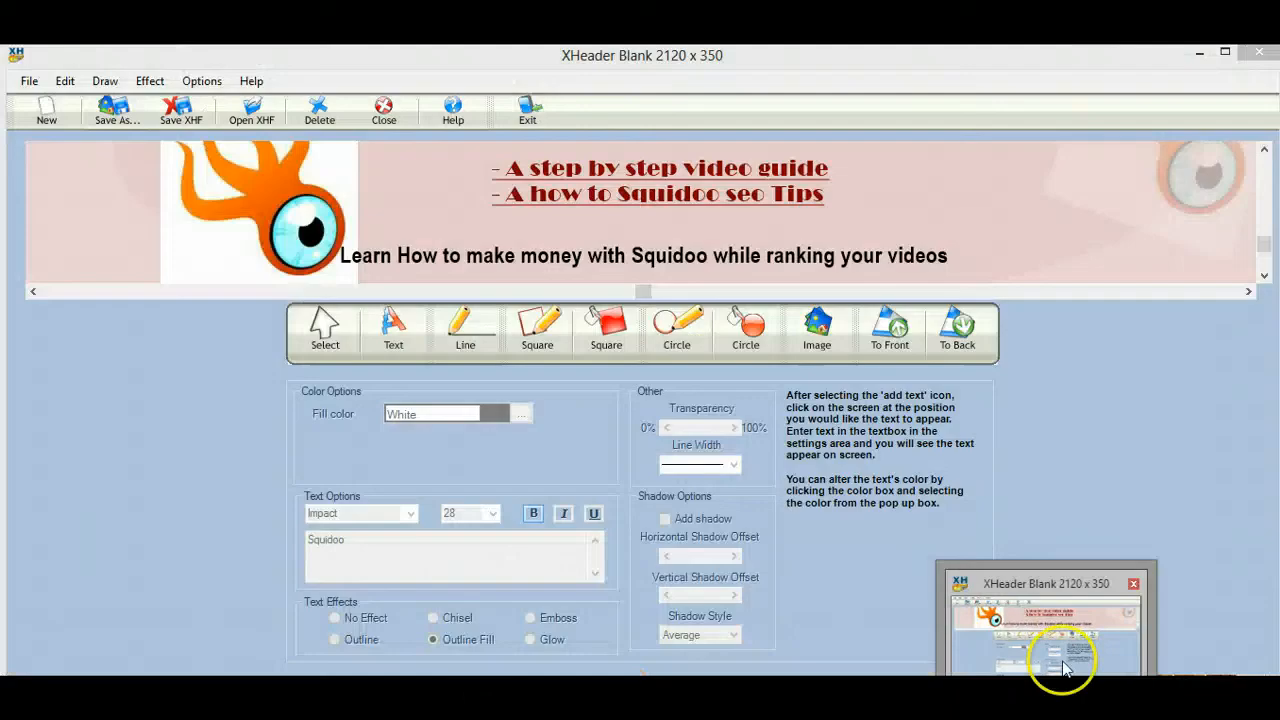
Step: Switch to XHeader and look over the Blank 2120 x 350 banner design
{"action": "left_click", "coordinate": [1063, 668]}
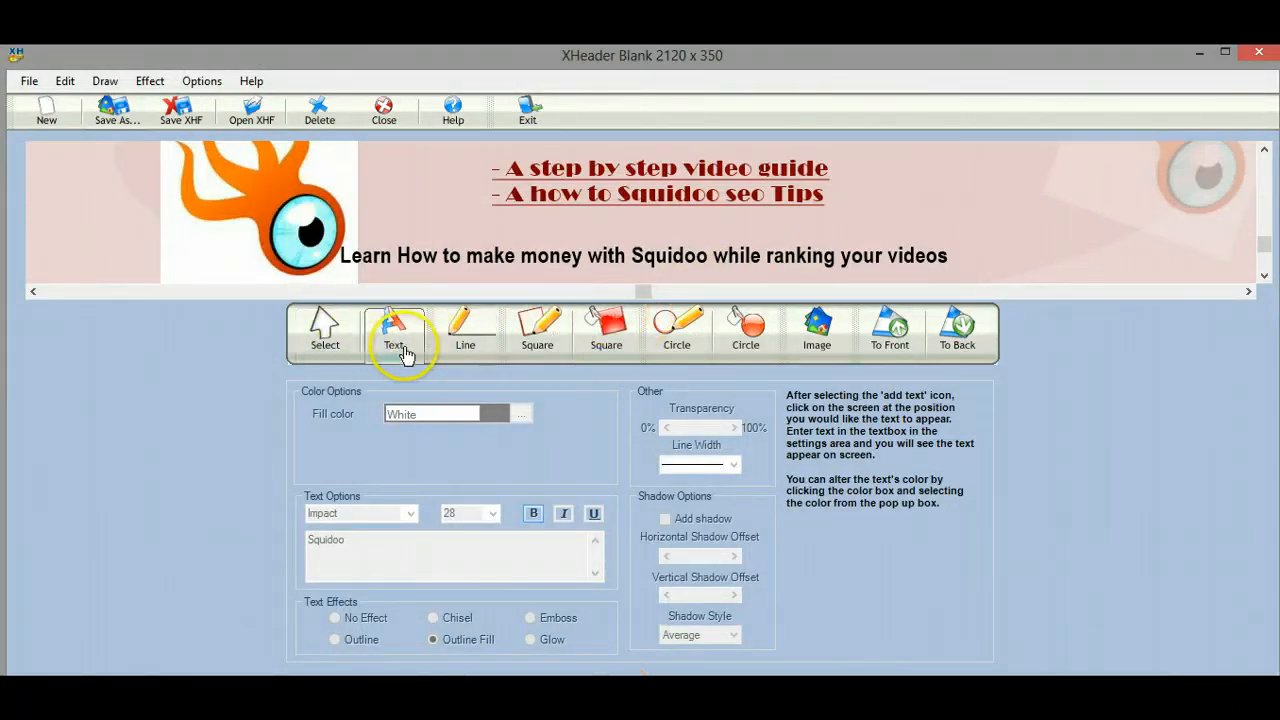
{"action": "left_click", "coordinate": [601, 343]}
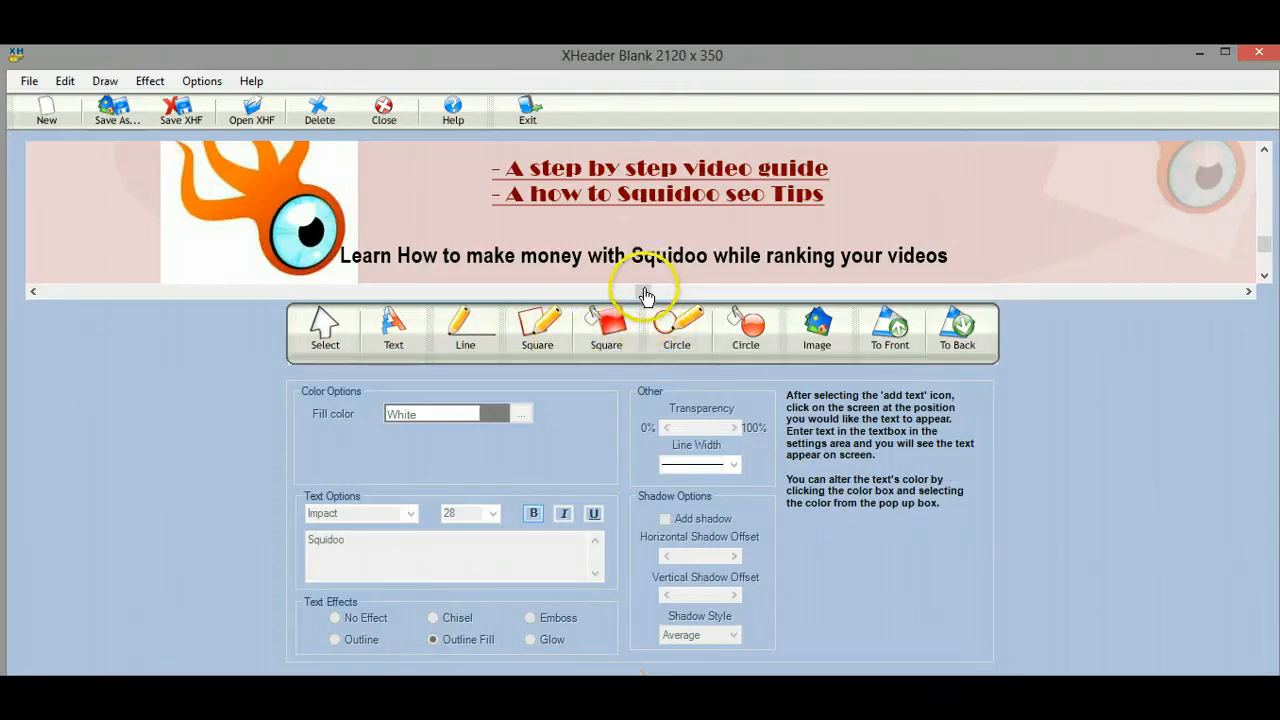
{"action": "left_click_drag", "start_coordinate": [645, 296], "coordinate": [643, 296]}
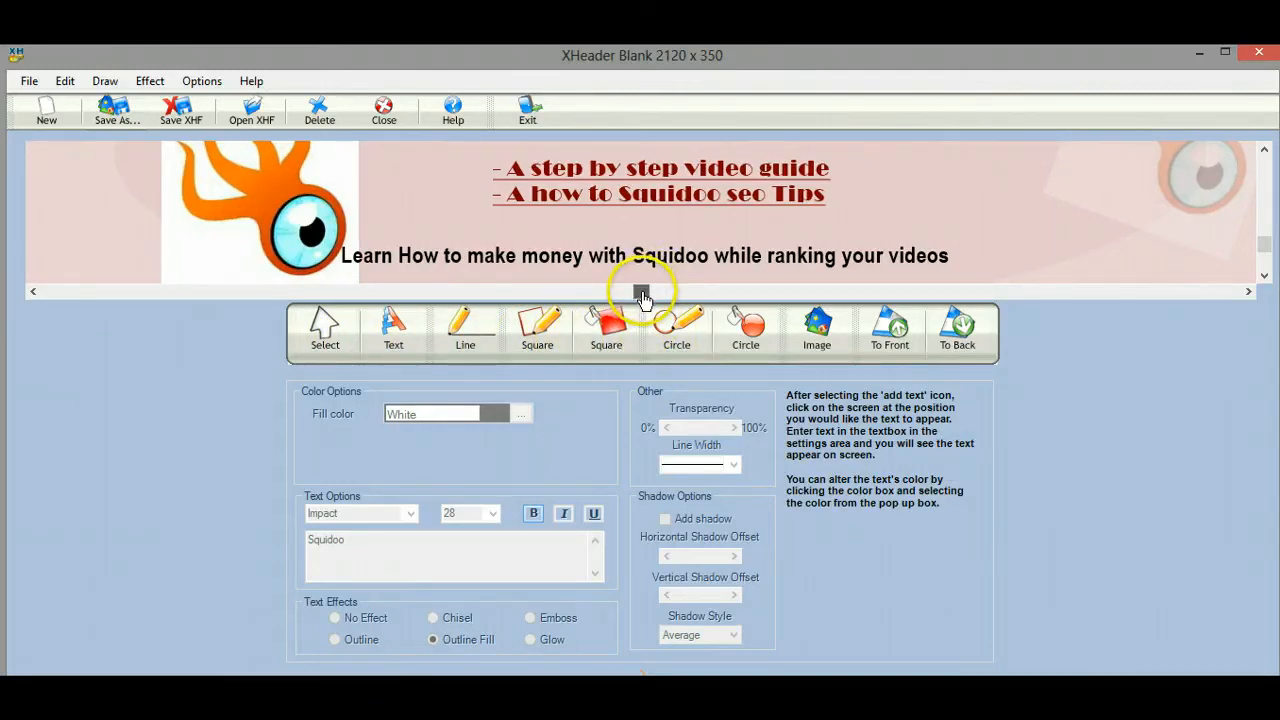
{"action": "left_click_drag", "start_coordinate": [1268, 245], "coordinate": [1268, 203]}
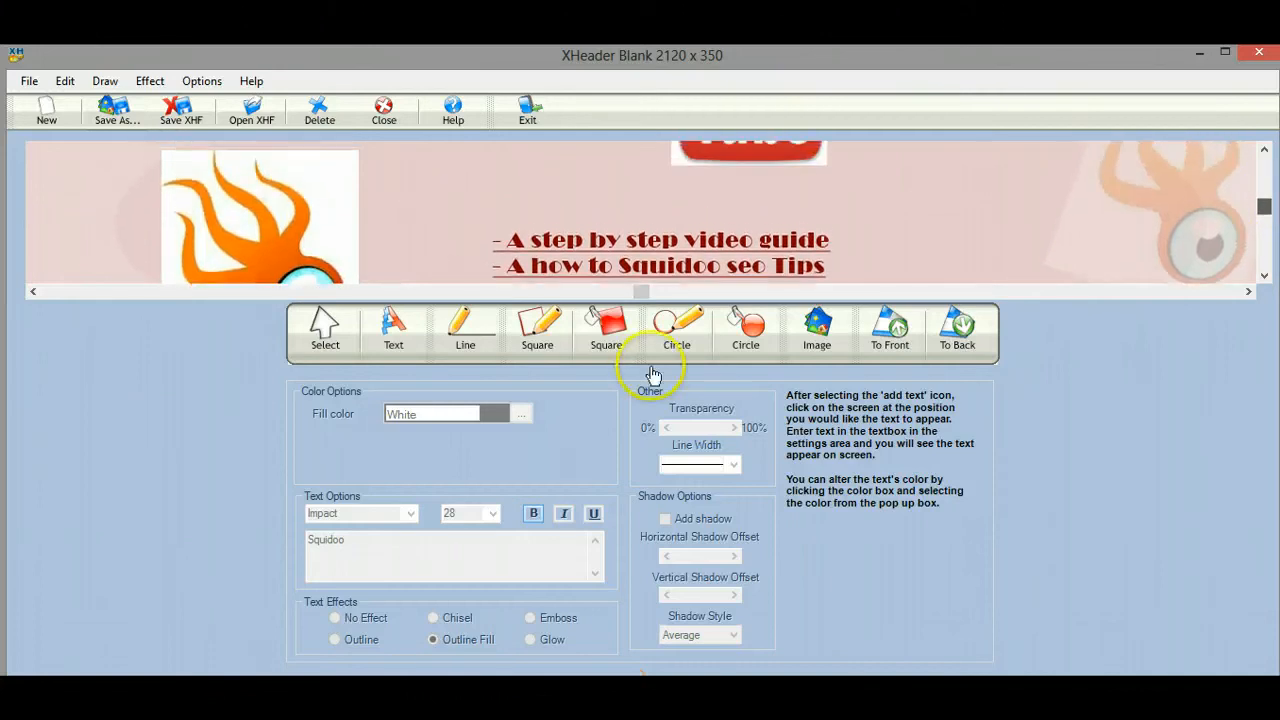
Step: Return to the YTCahnnelTemplate image in GIMP, delete the template copy layer and select the red gradient layer
{"action": "mouse_move", "coordinate": [712, 708]}
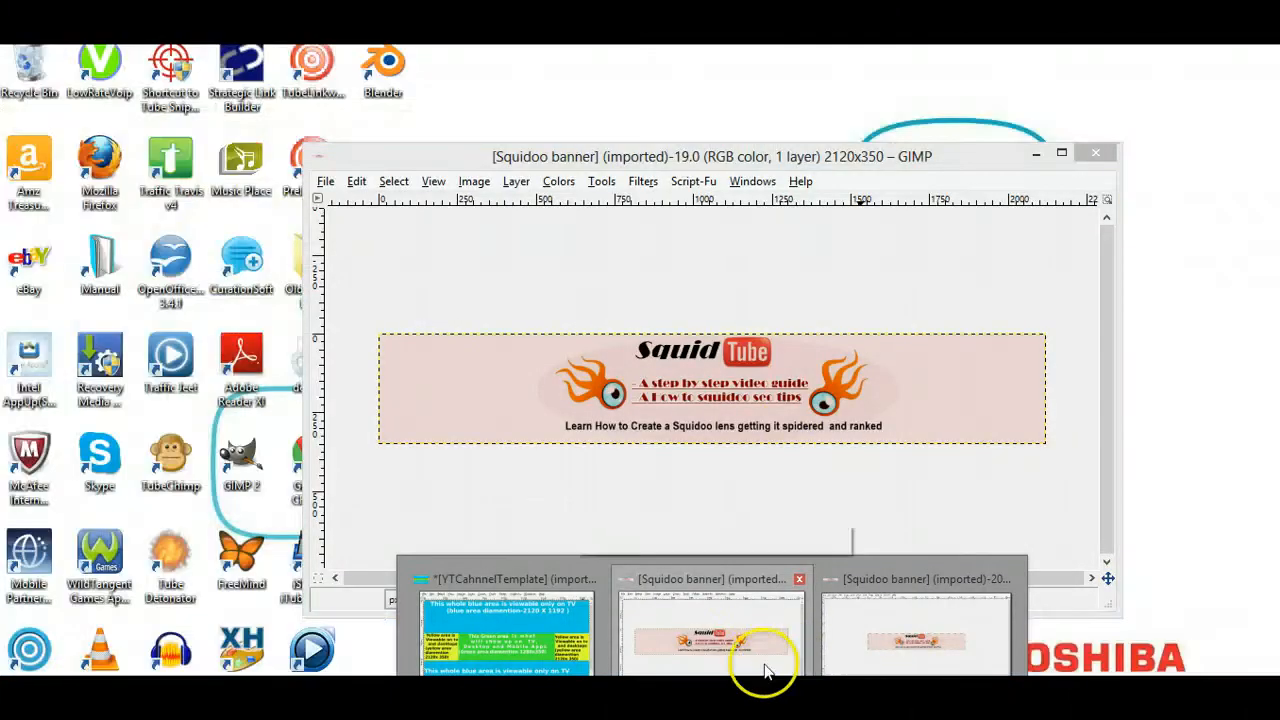
{"action": "left_click", "coordinate": [757, 668]}
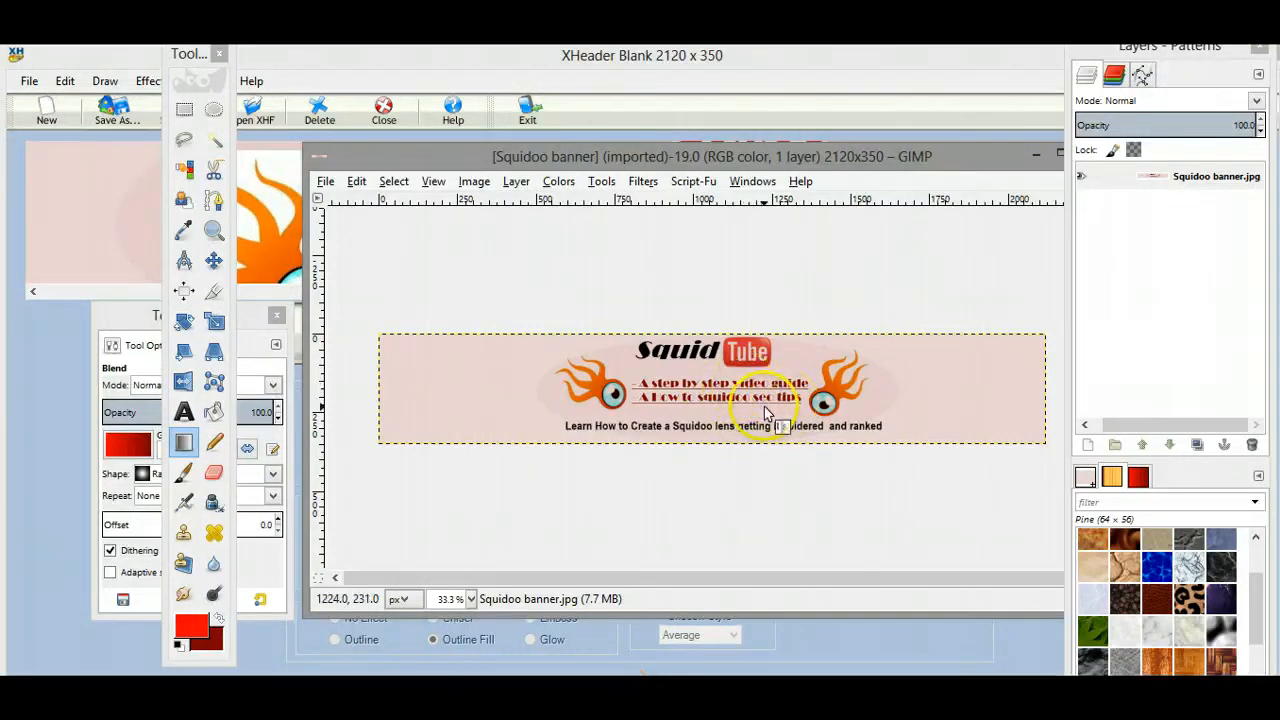
{"action": "mouse_move", "coordinate": [712, 695]}
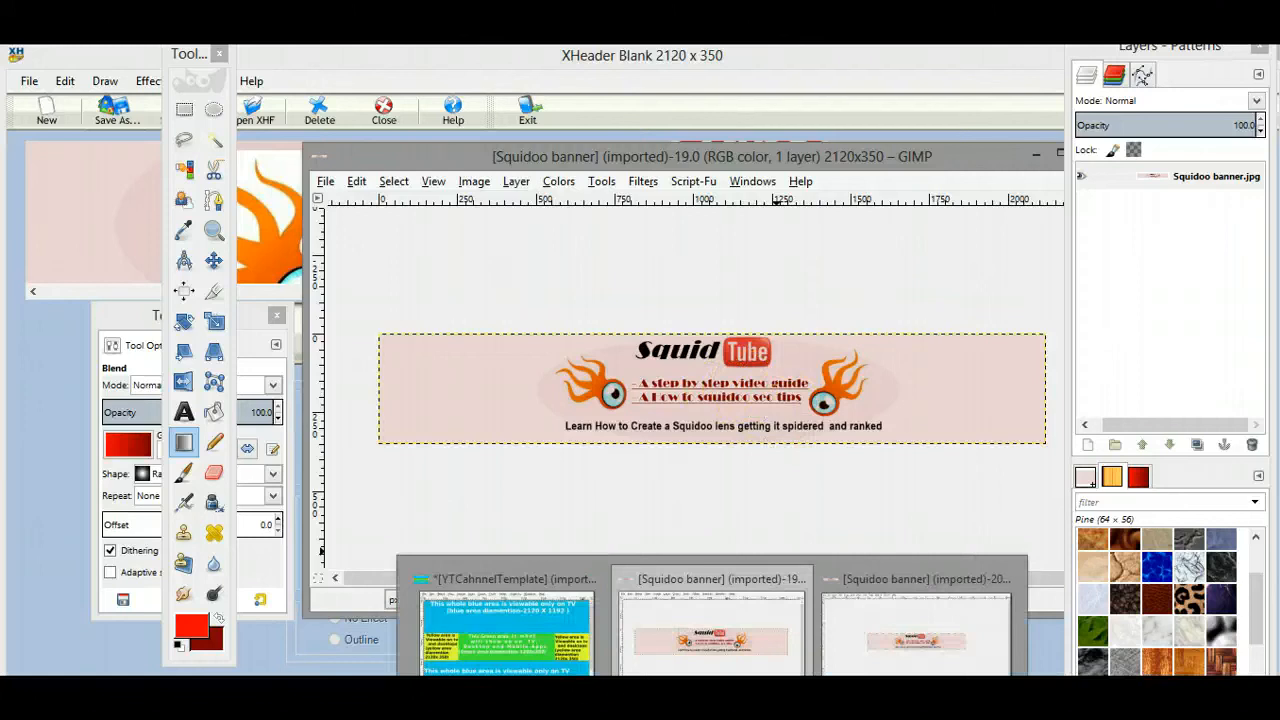
{"action": "left_click", "coordinate": [588, 660]}
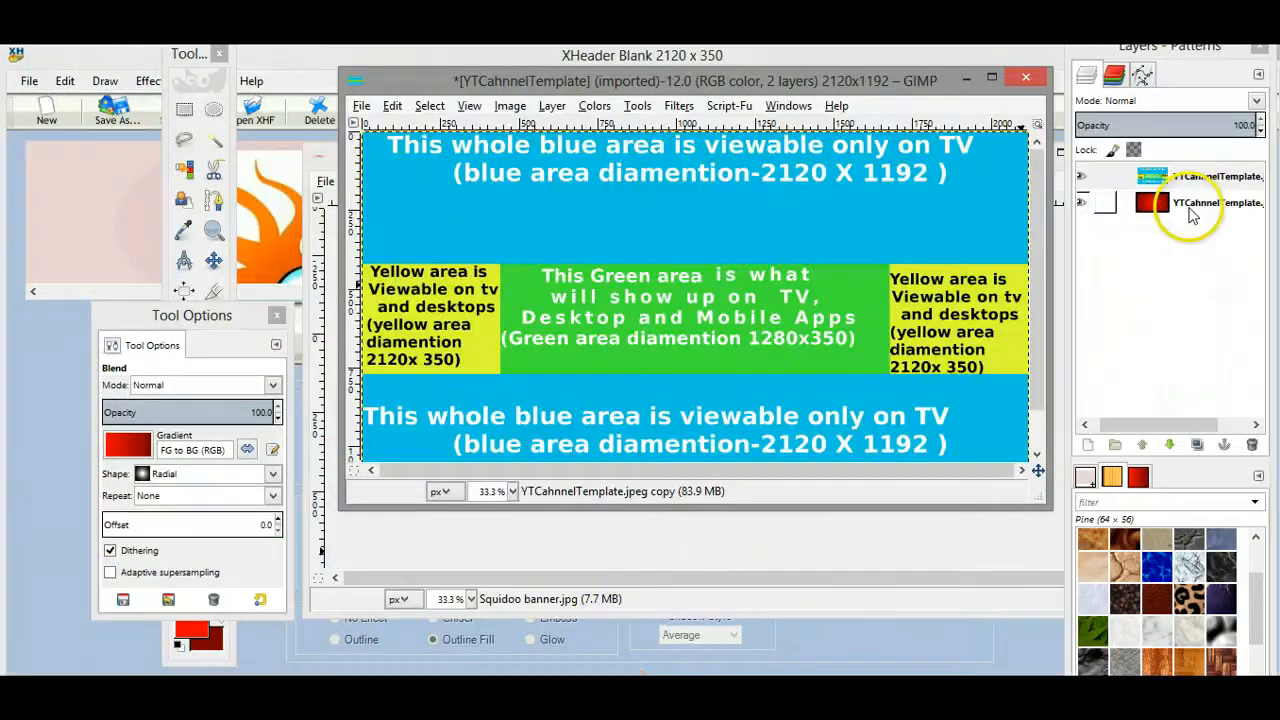
{"action": "left_click", "coordinate": [1190, 216]}
{"action": "left_click", "coordinate": [1215, 182]}
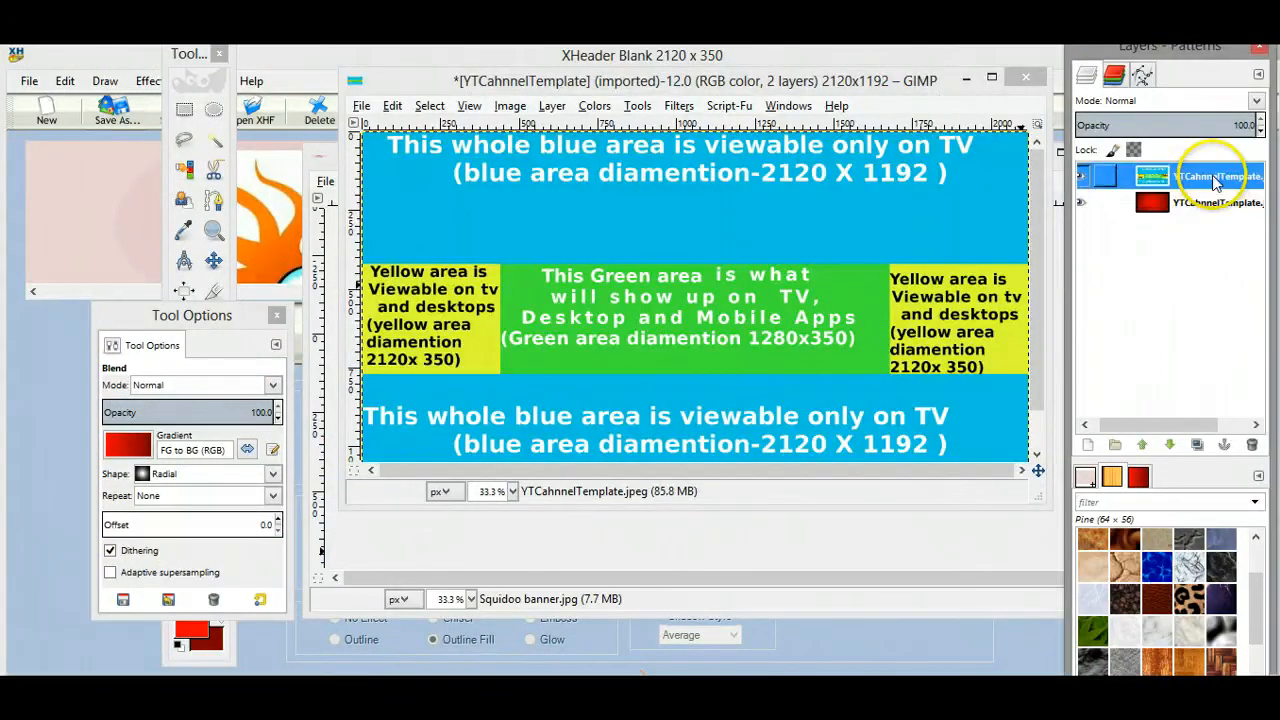
{"action": "left_click", "coordinate": [1252, 444]}
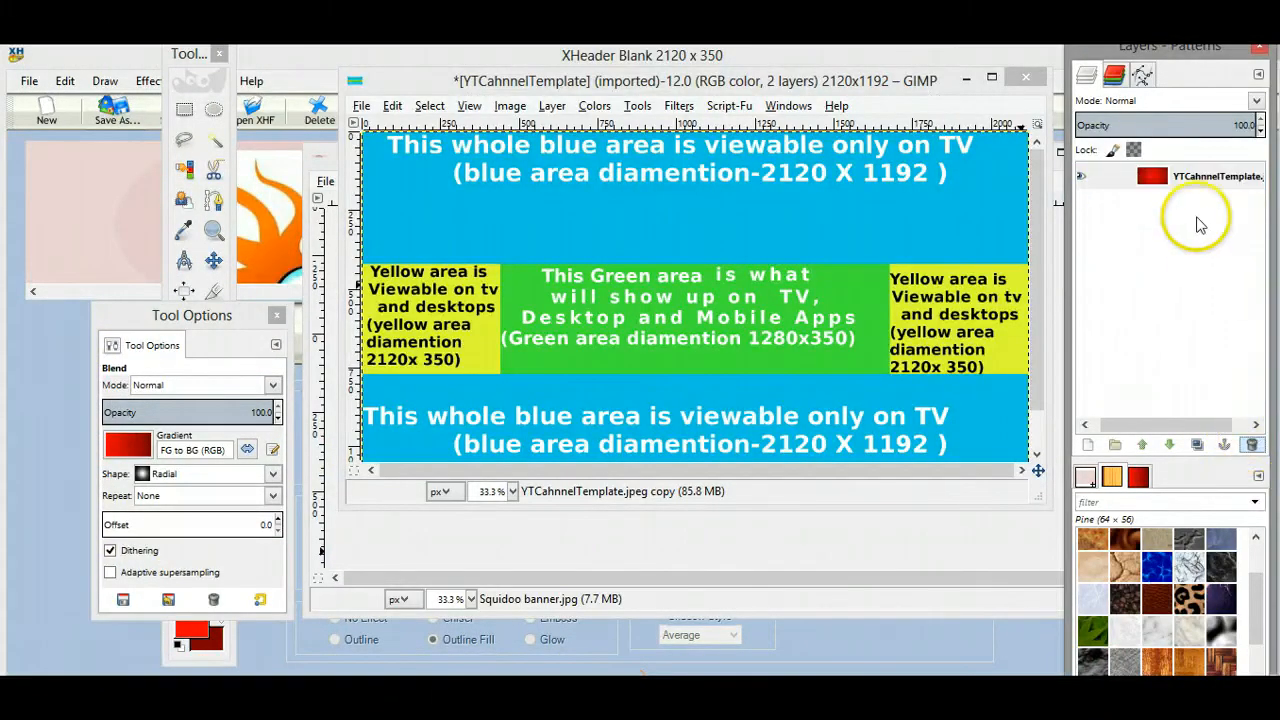
{"action": "left_click", "coordinate": [1179, 181]}
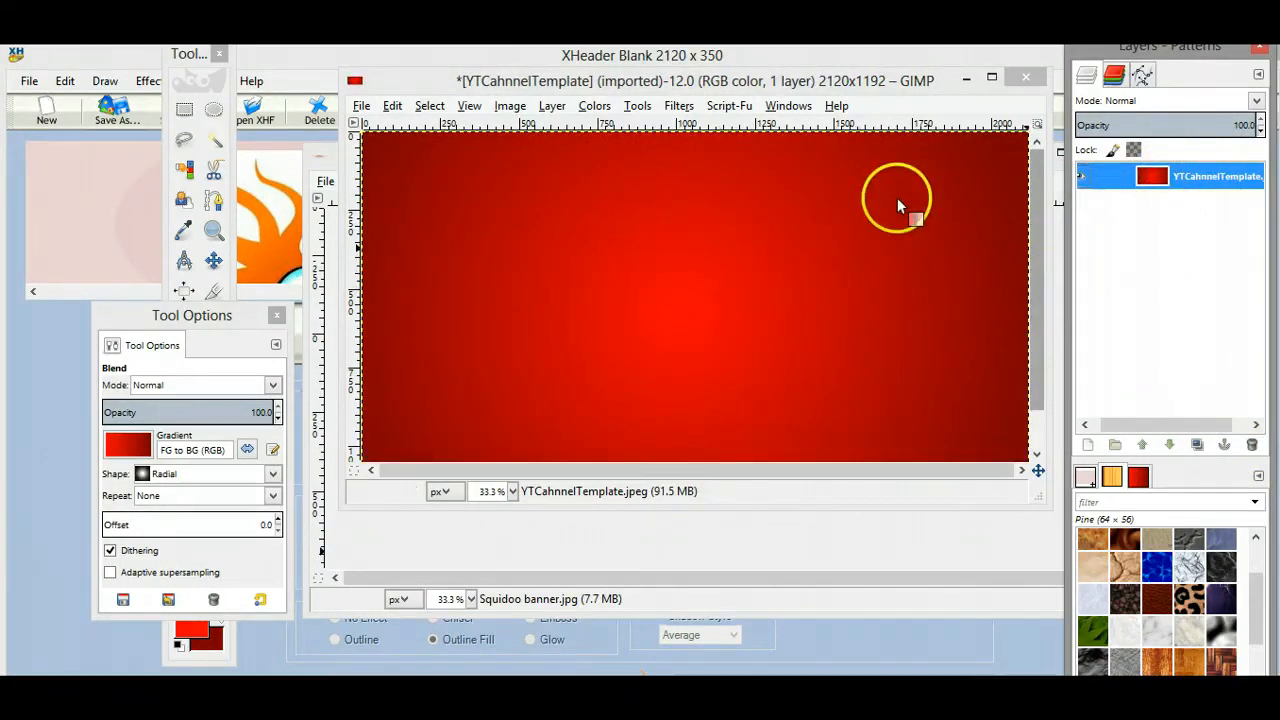
Step: Bring up the Squidoo banner image and copy the whole banner to the clipboard
{"action": "left_click", "coordinate": [966, 82]}
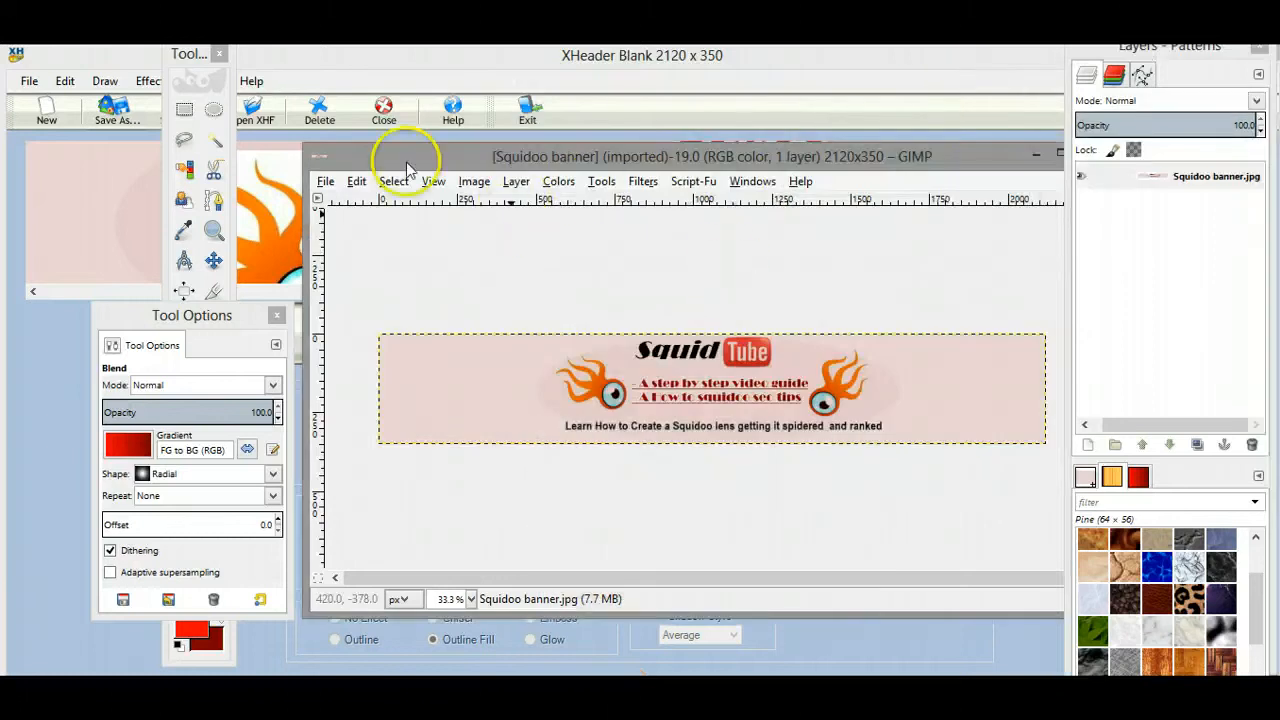
{"action": "left_click", "coordinate": [357, 181]}
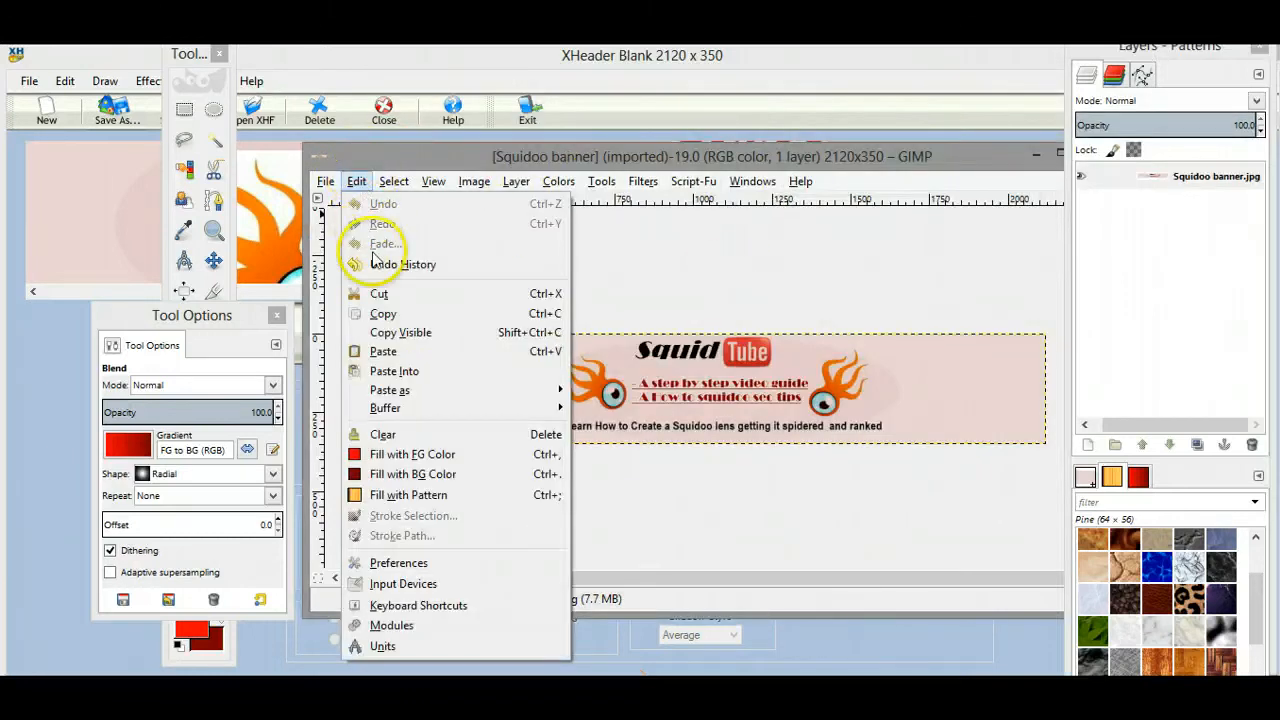
{"action": "left_click", "coordinate": [384, 316]}
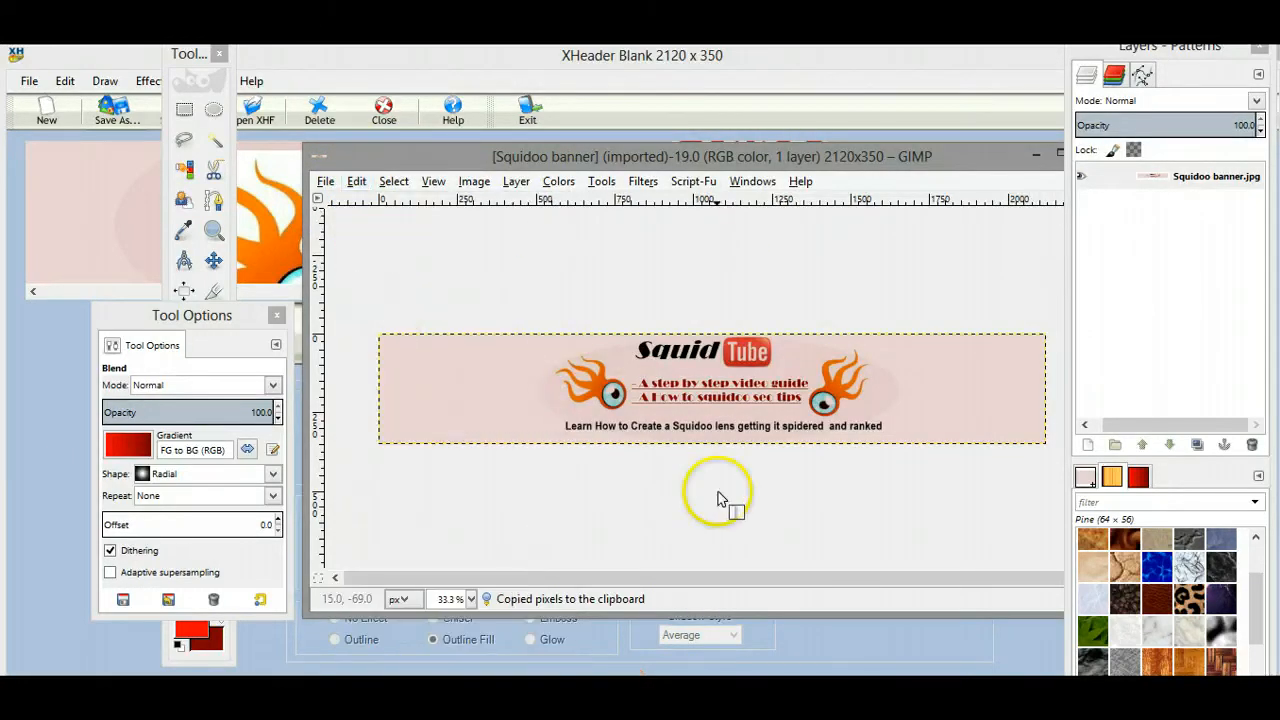
Step: Paste the copied banner onto the red gradient in the YTCahnnelTemplate image and reposition the window to show the full width
{"action": "mouse_move", "coordinate": [720, 690]}
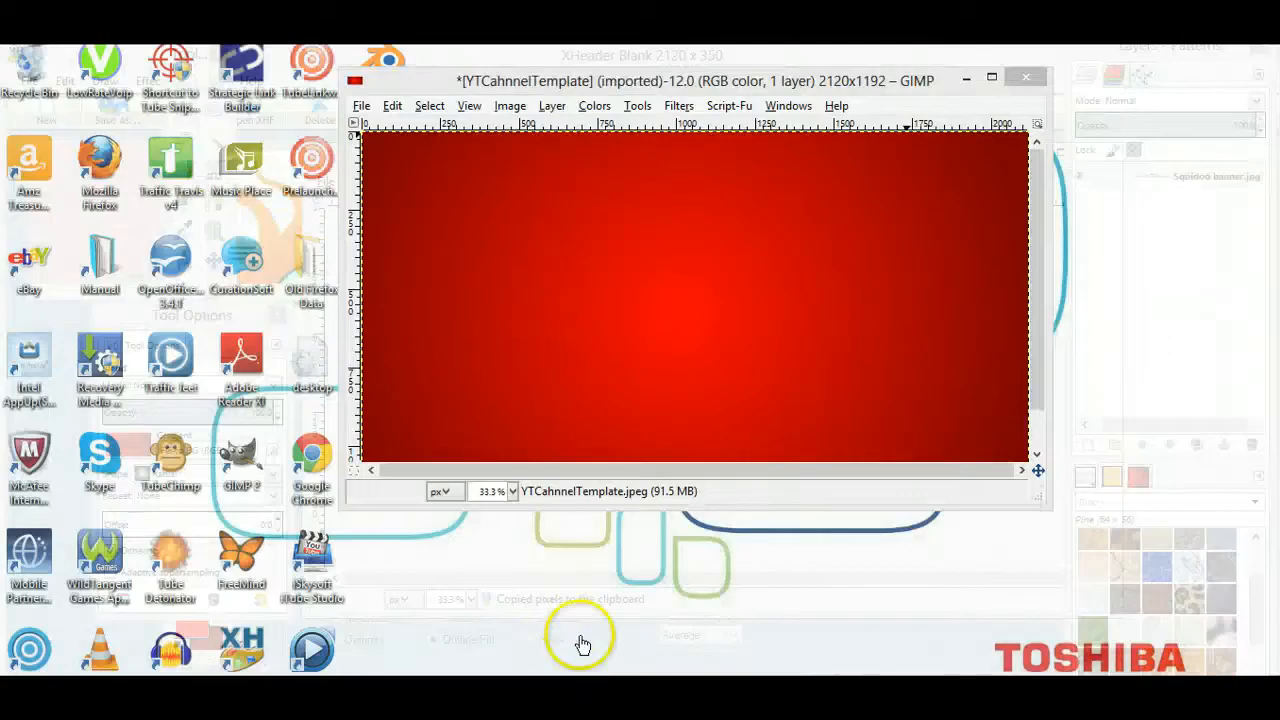
{"action": "left_click", "coordinate": [578, 643]}
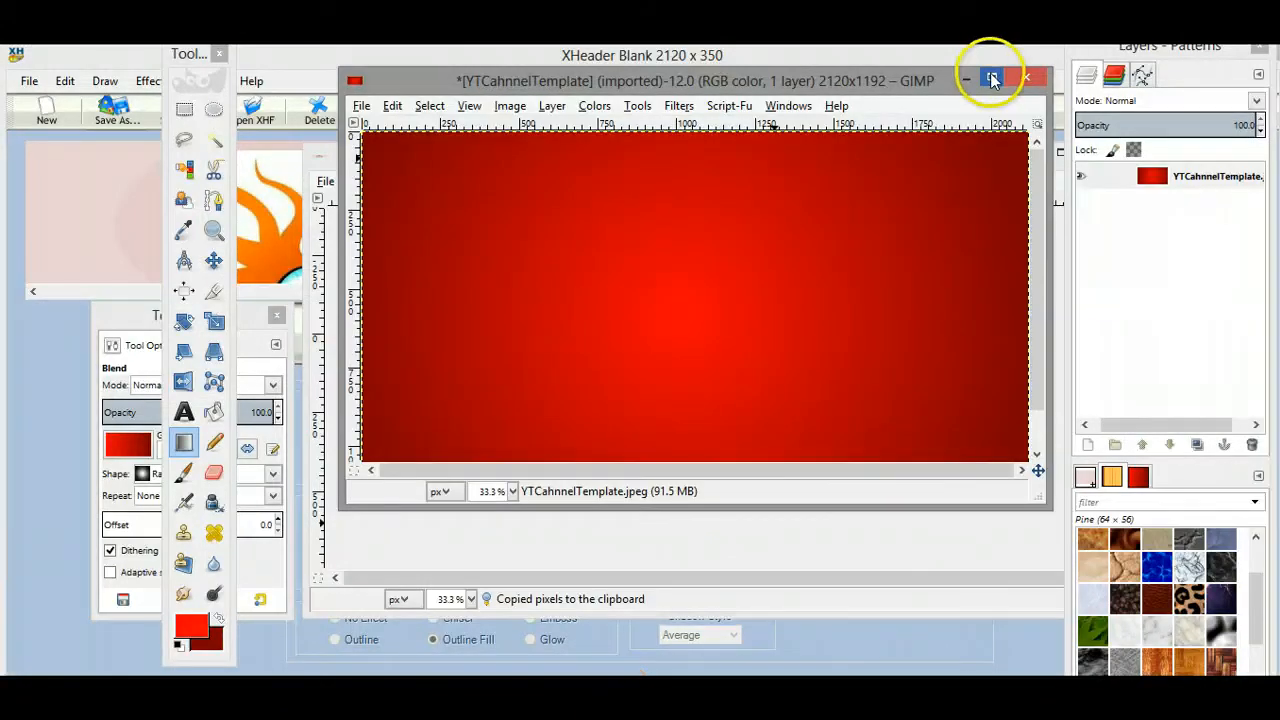
{"action": "left_click", "coordinate": [992, 80]}
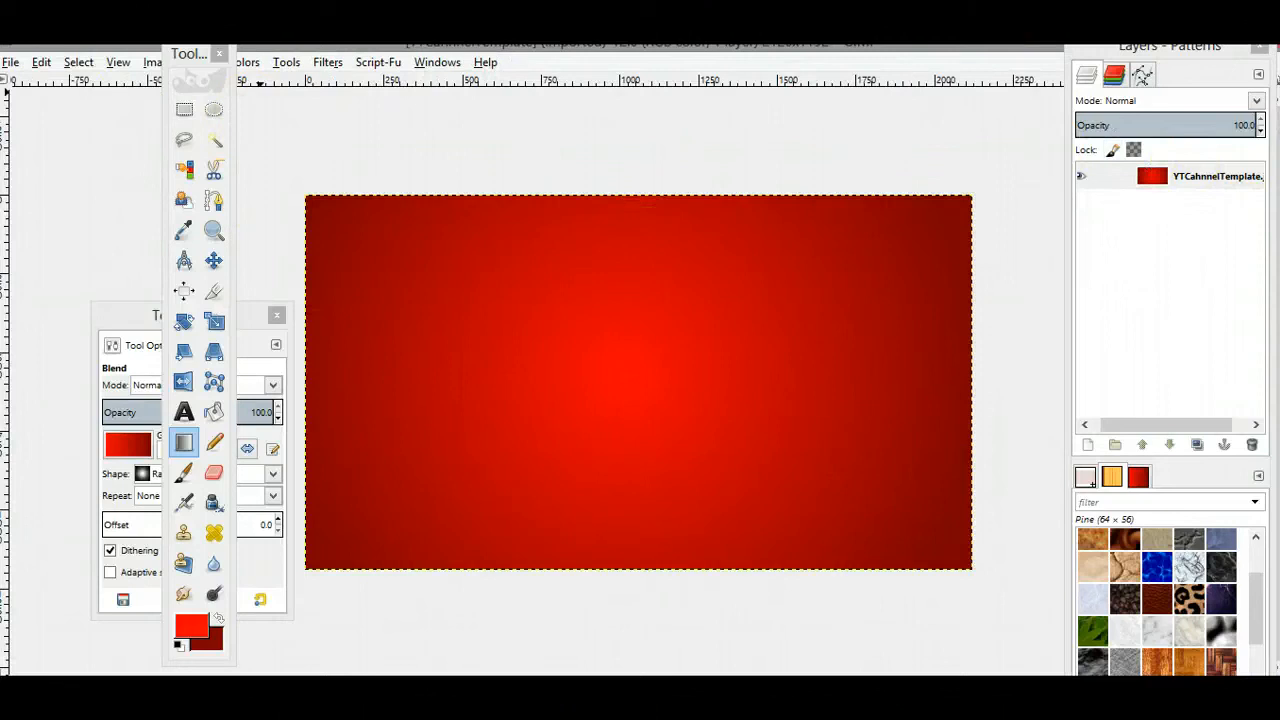
{"action": "double_click", "coordinate": [335, 47]}
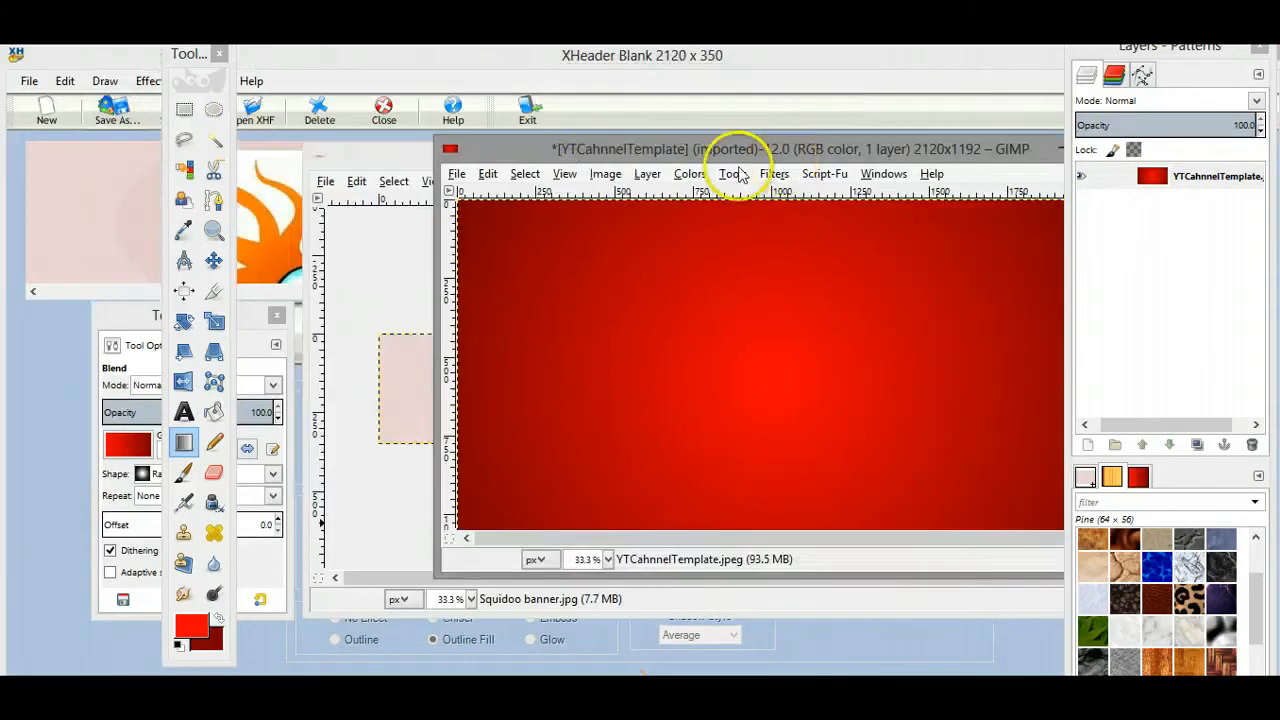
{"action": "left_click", "coordinate": [489, 175]}
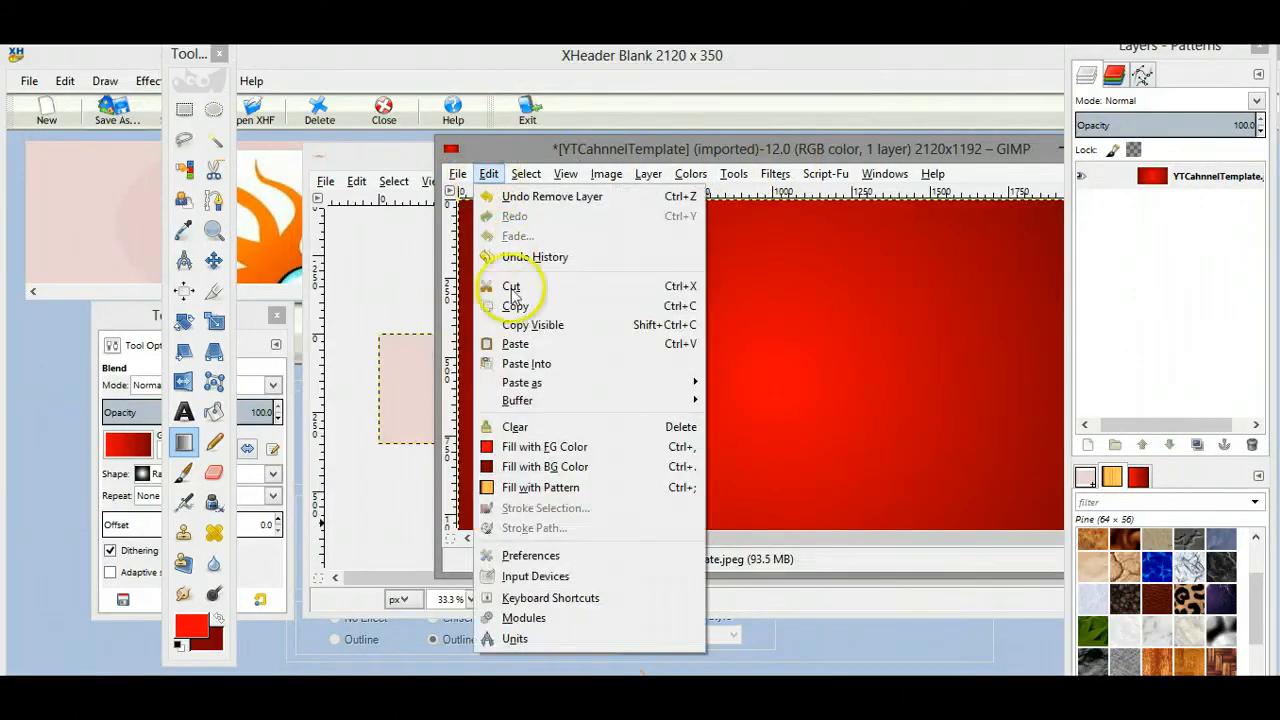
{"action": "left_click", "coordinate": [524, 347]}
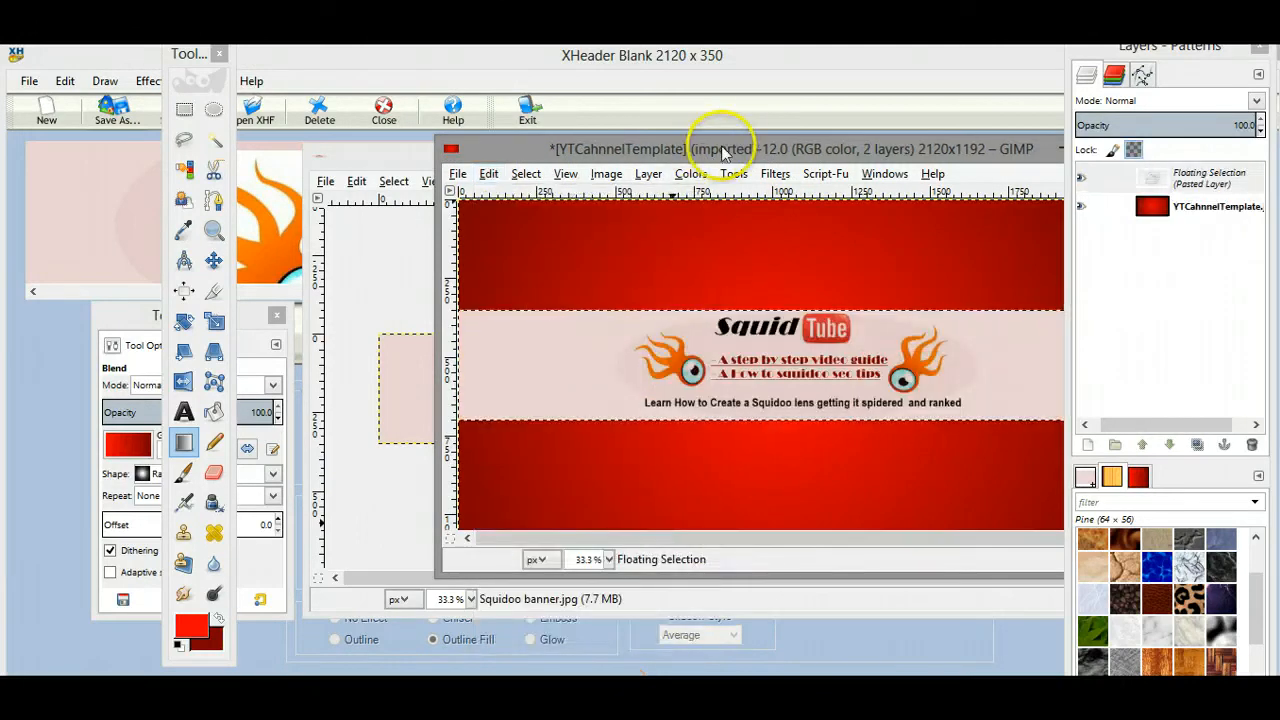
{"action": "left_click_drag", "start_coordinate": [734, 138], "coordinate": [497, 101]}
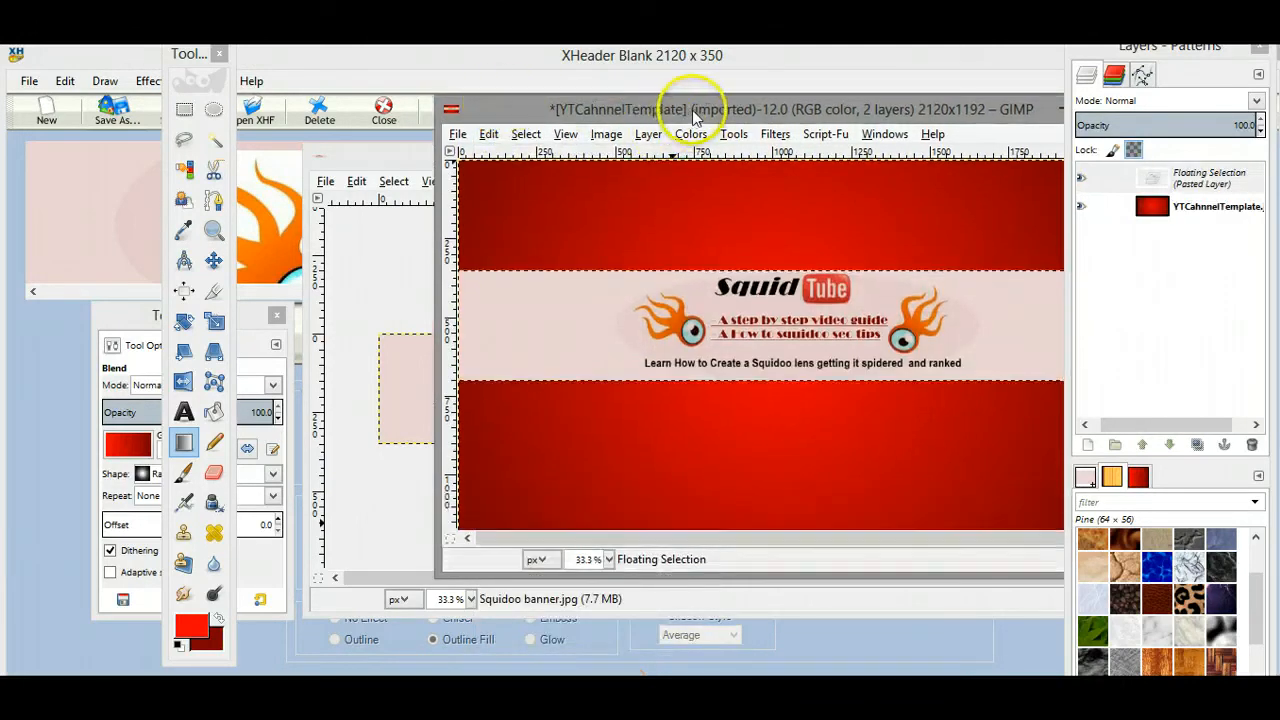
{"action": "left_click_drag", "start_coordinate": [692, 110], "coordinate": [603, 115]}
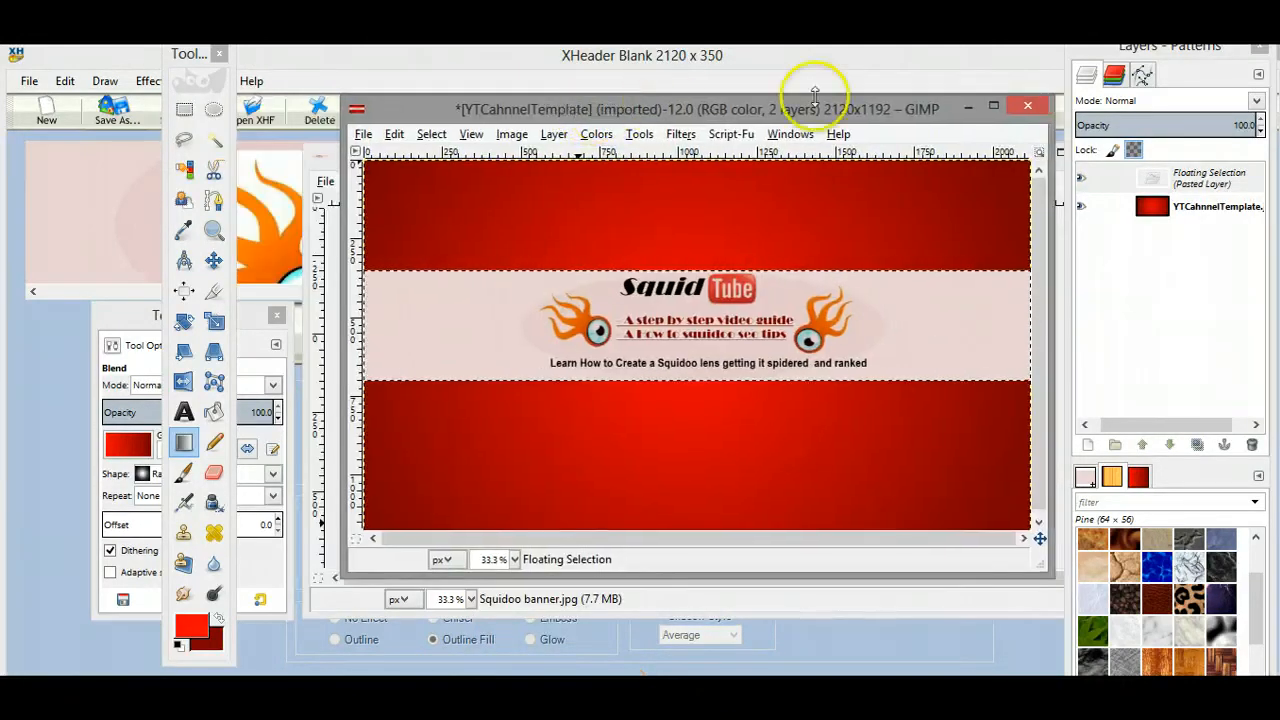
Step: Centre the pasted banner horizontally and vertically on the red background with the Alignment Tool, relative to First item
{"action": "left_click", "coordinate": [995, 108]}
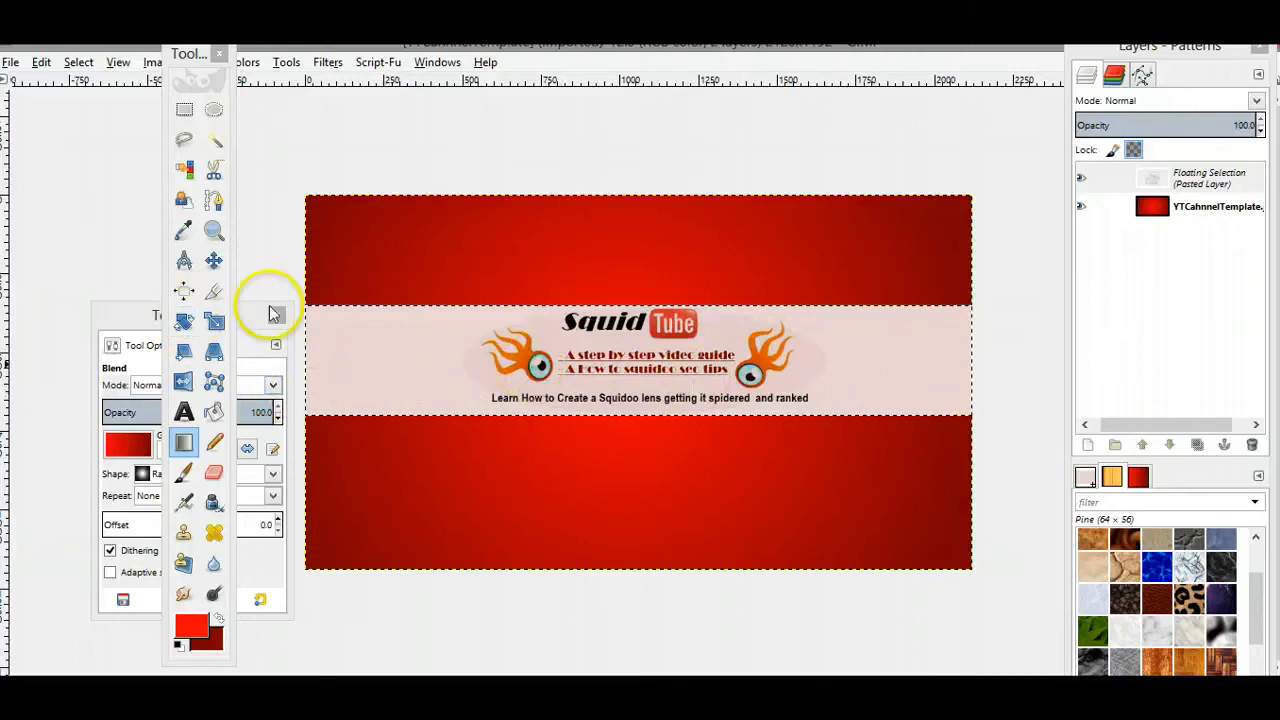
{"action": "left_click", "coordinate": [188, 293]}
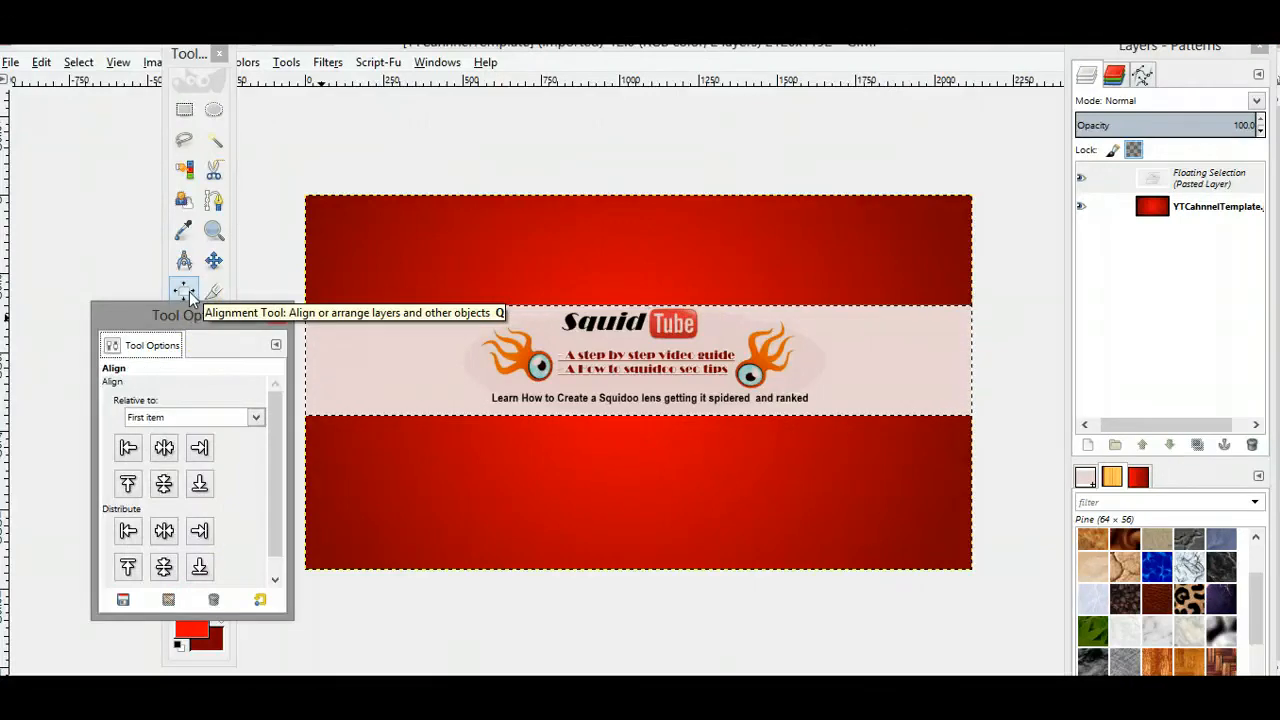
{"action": "left_click_drag", "start_coordinate": [223, 323], "coordinate": [267, 172]}
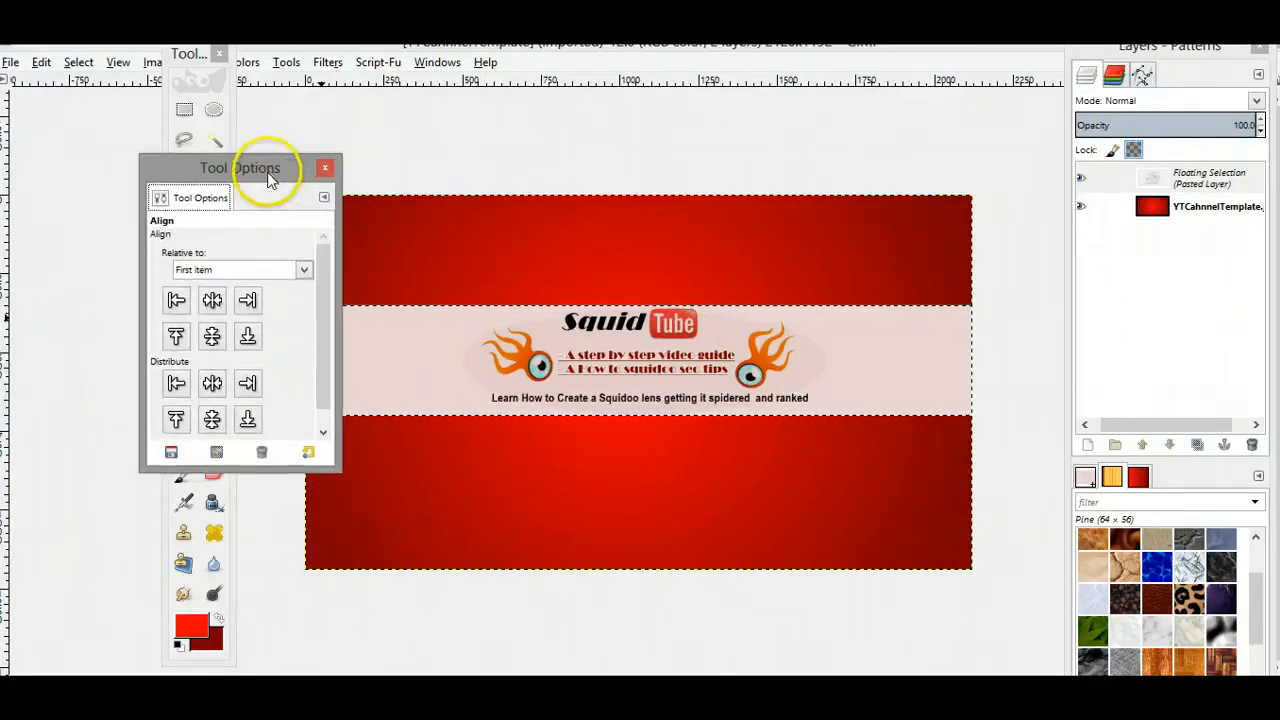
{"action": "left_click", "coordinate": [659, 350]}
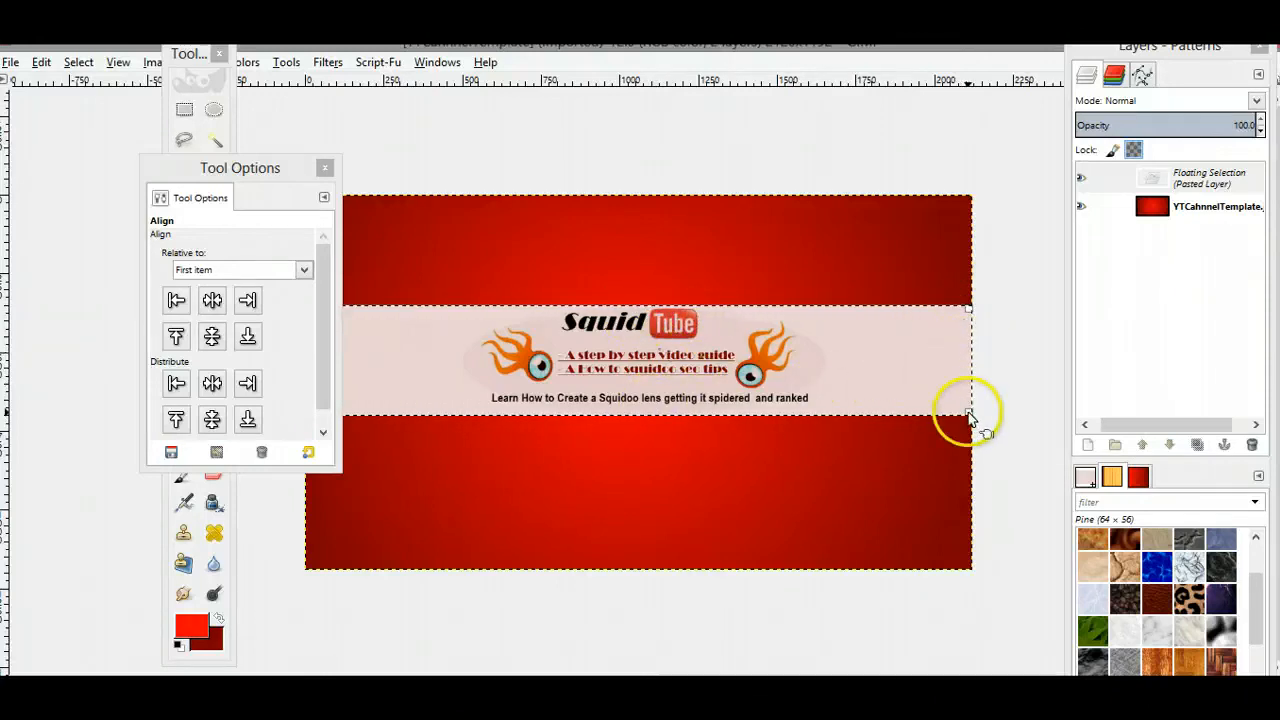
{"action": "left_click_drag", "start_coordinate": [277, 171], "coordinate": [169, 174]}
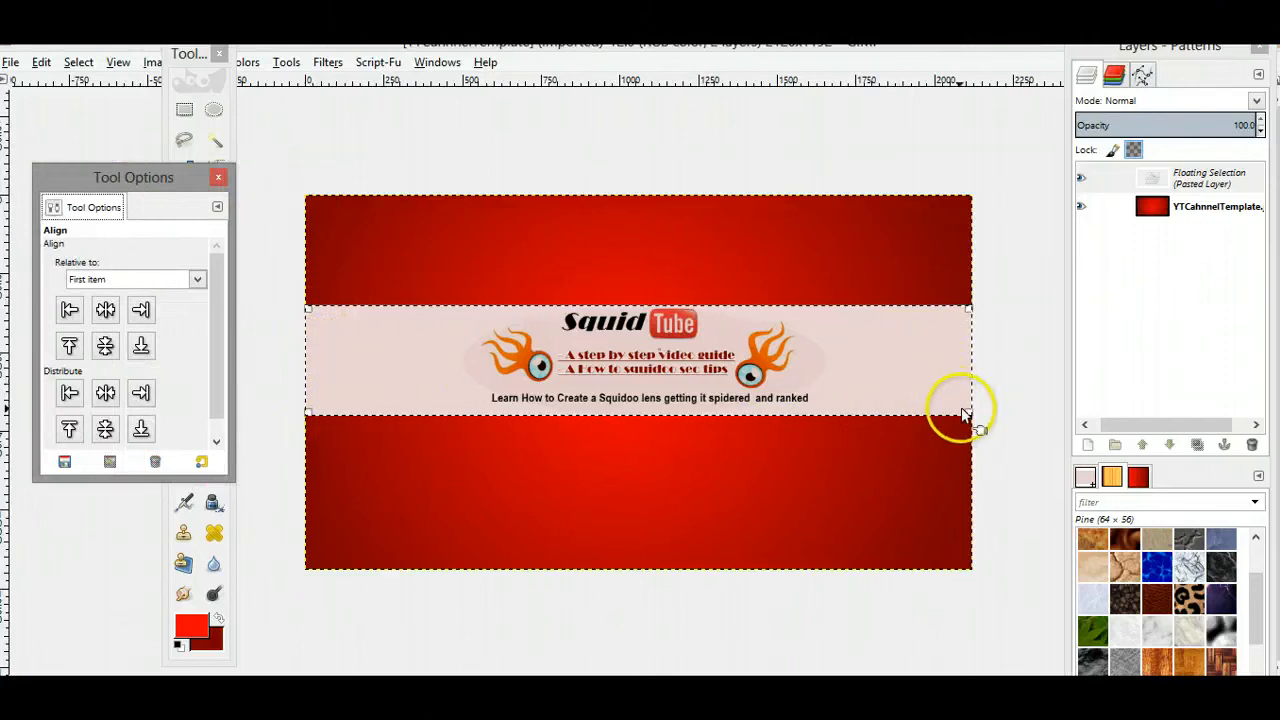
{"action": "left_click", "coordinate": [106, 311]}
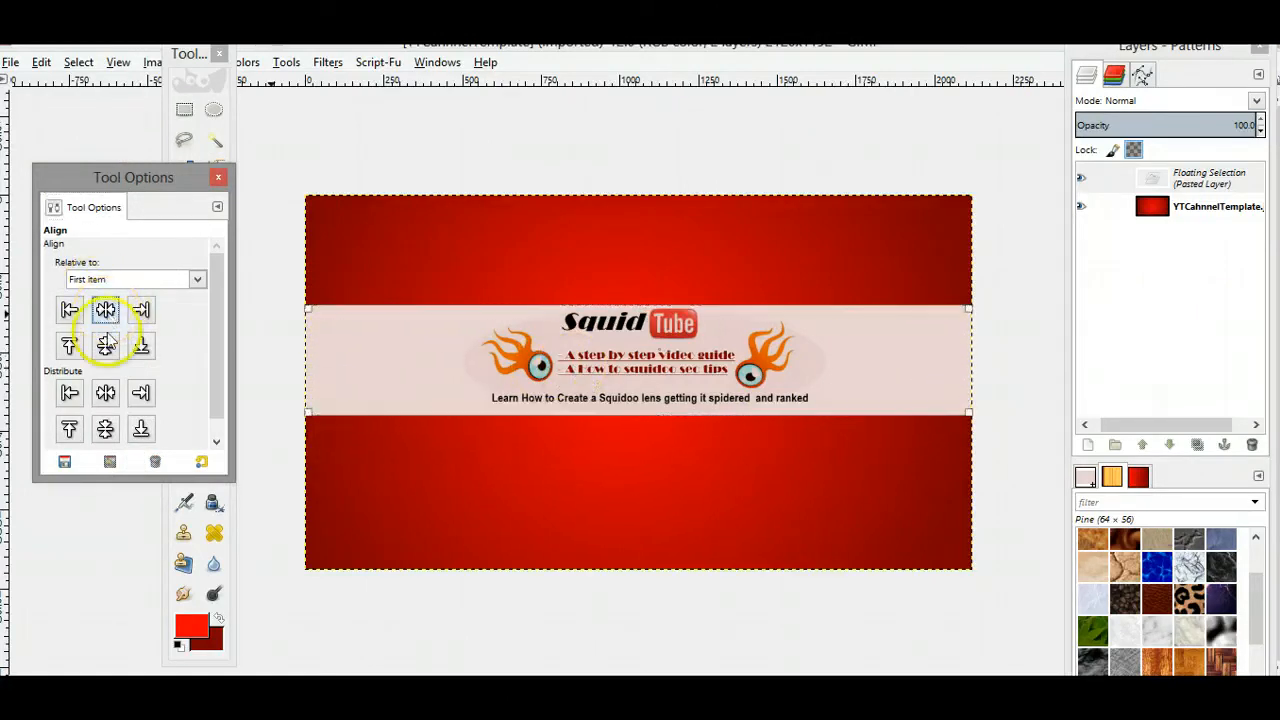
{"action": "left_click", "coordinate": [106, 345]}
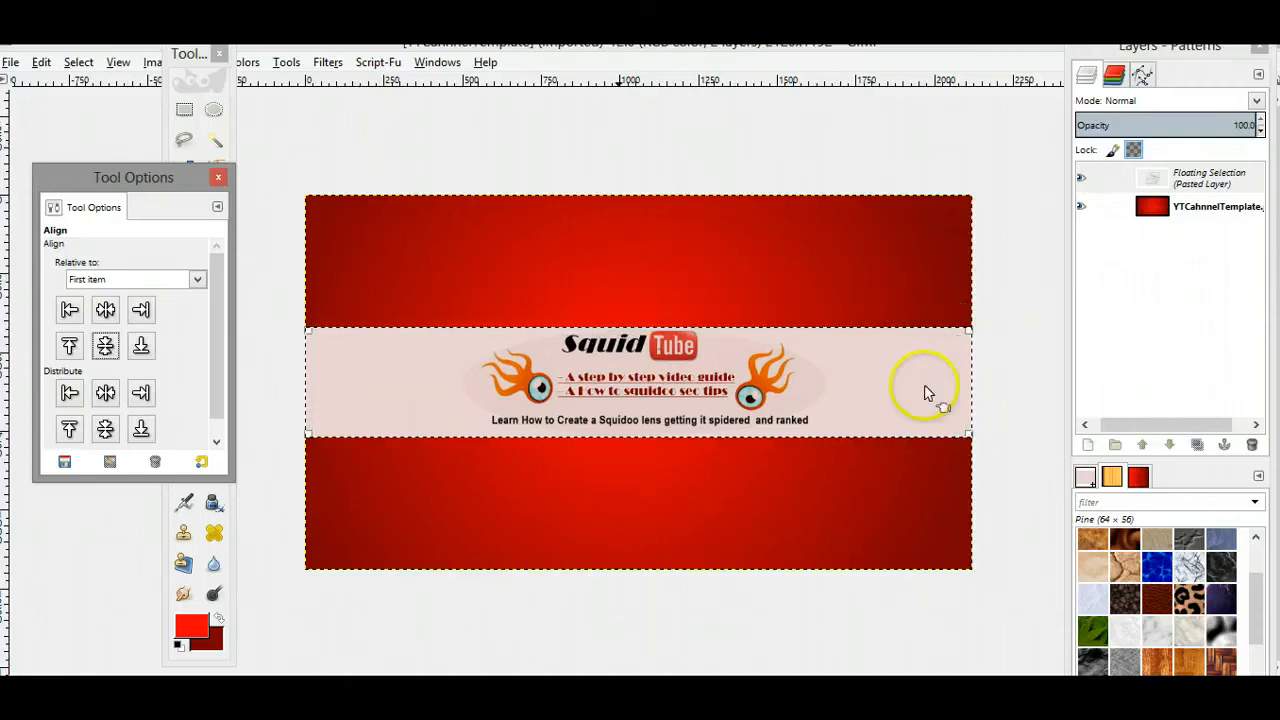
{"action": "left_click", "coordinate": [218, 177]}
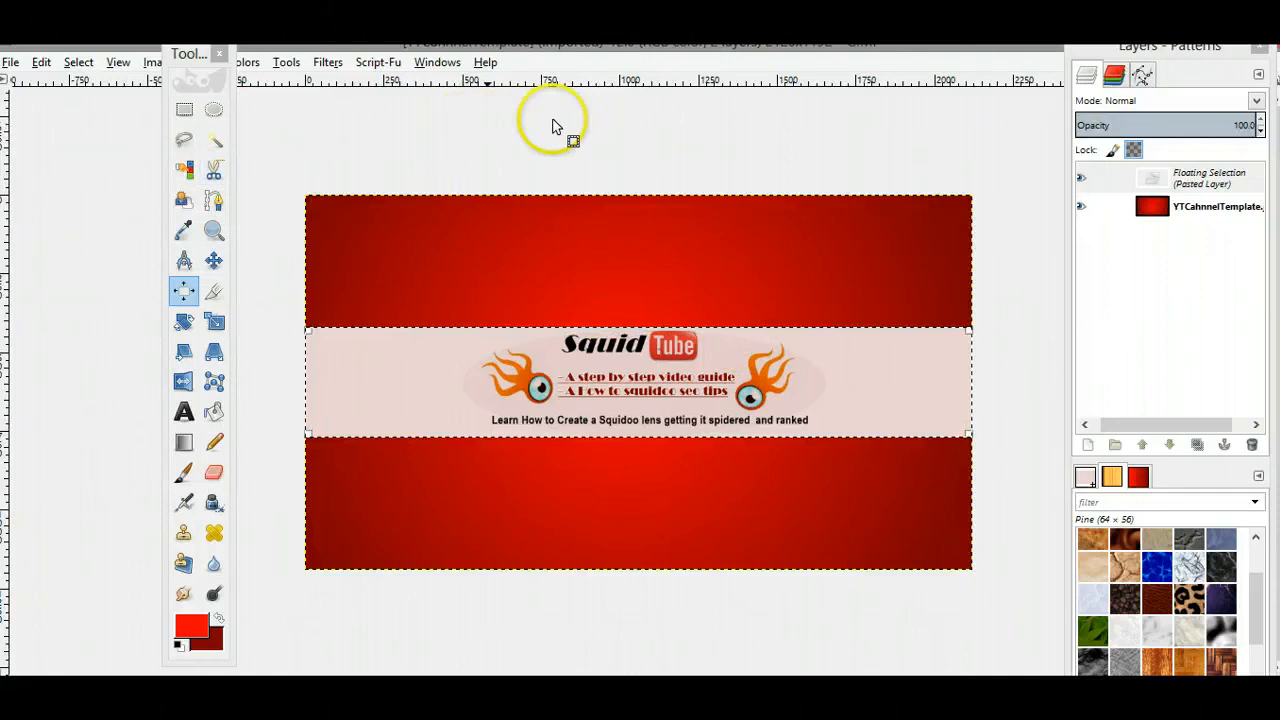
Step: Open the export settings for the combined banner, look over the file name and folder choices, and close them without exporting
{"action": "double_click", "coordinate": [563, 52]}
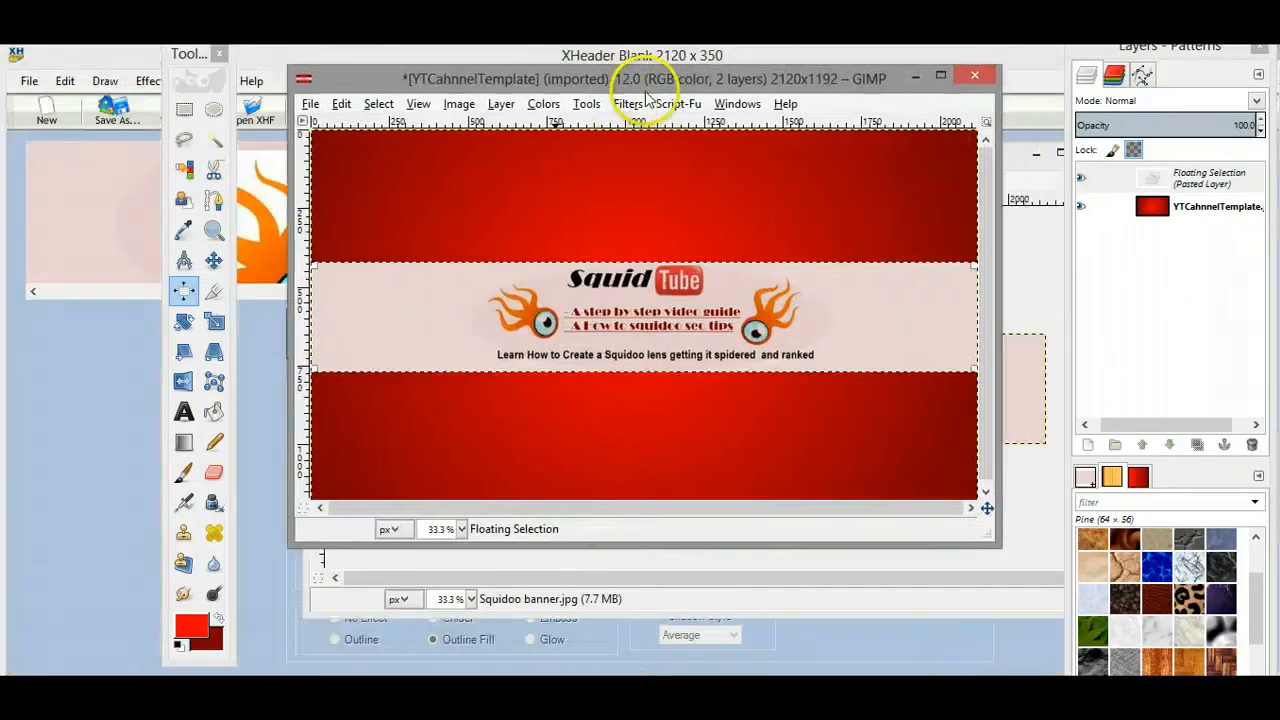
{"action": "left_click", "coordinate": [311, 105]}
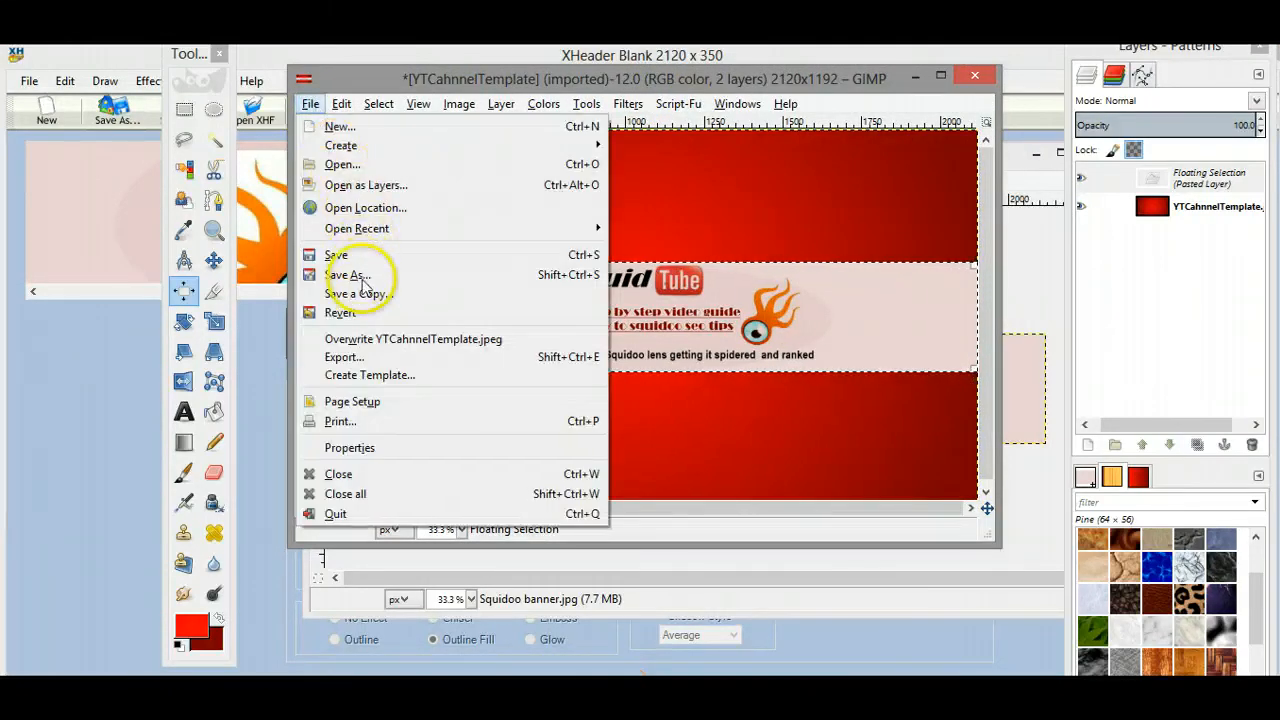
{"action": "left_click", "coordinate": [350, 358]}
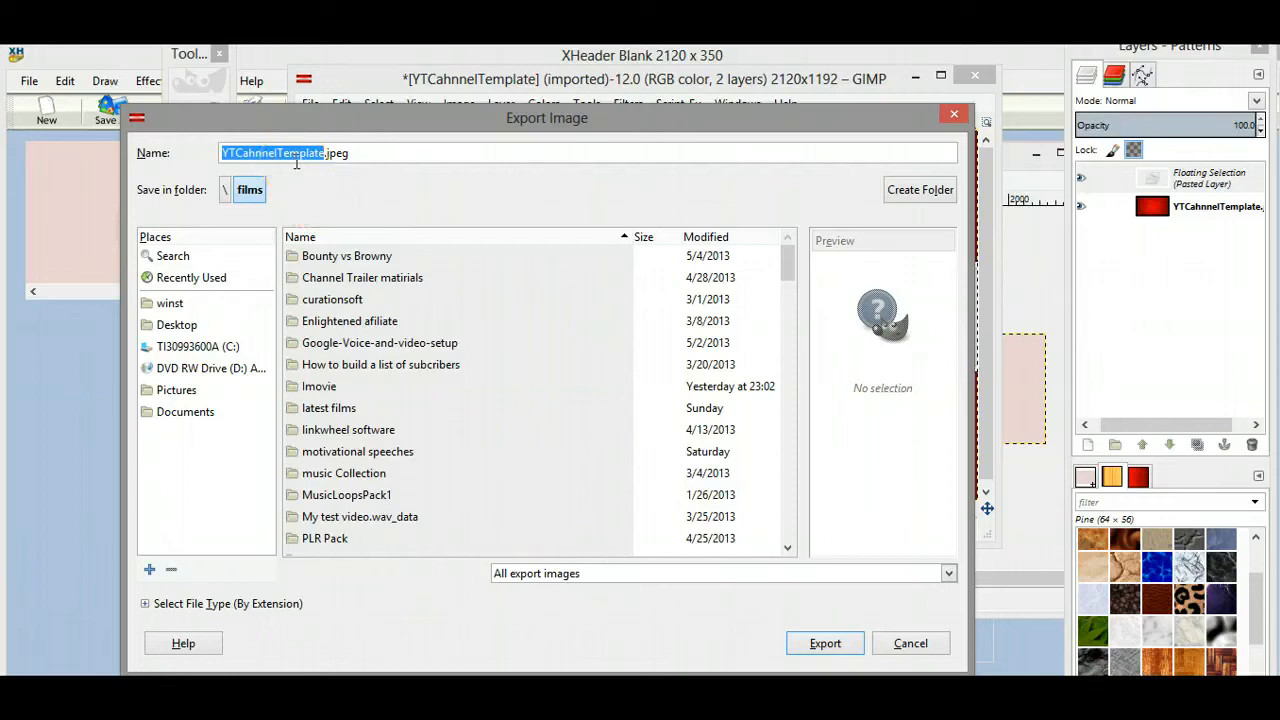
{"action": "left_click_drag", "start_coordinate": [322, 157], "coordinate": [225, 163]}
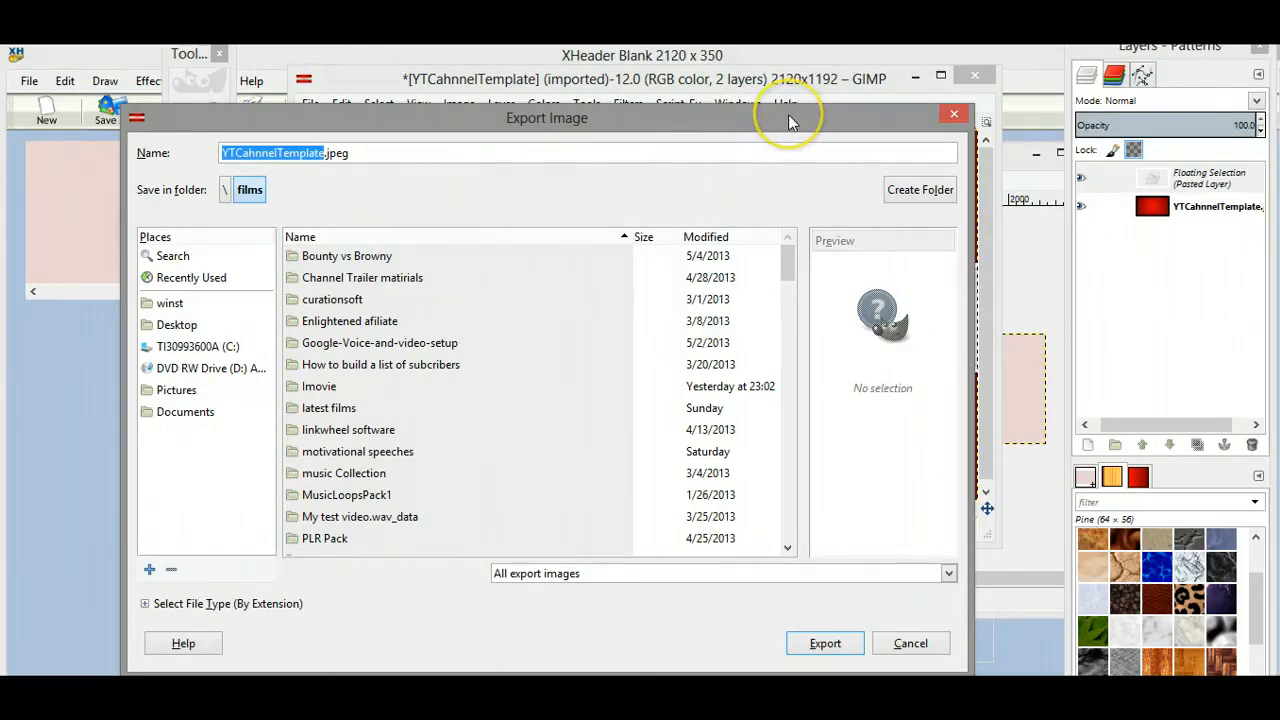
{"action": "left_click_drag", "start_coordinate": [788, 114], "coordinate": [814, 171]}
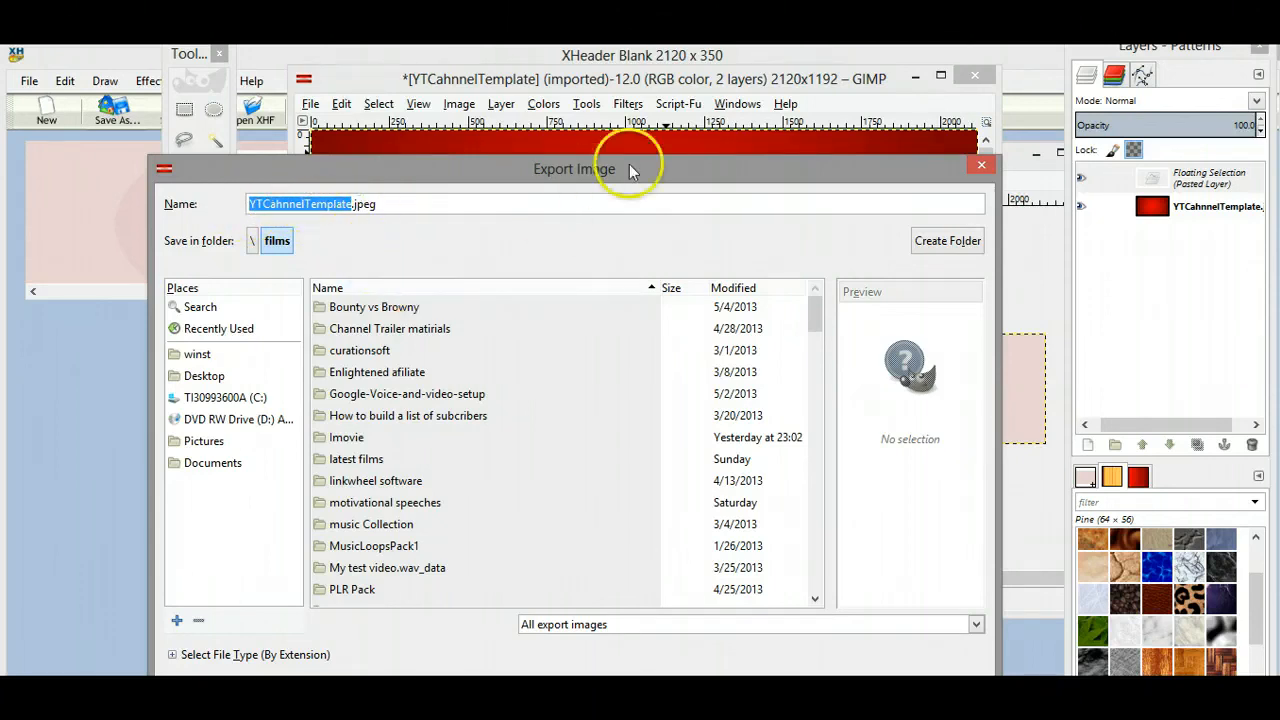
{"action": "left_click_drag", "start_coordinate": [631, 168], "coordinate": [640, 80]}
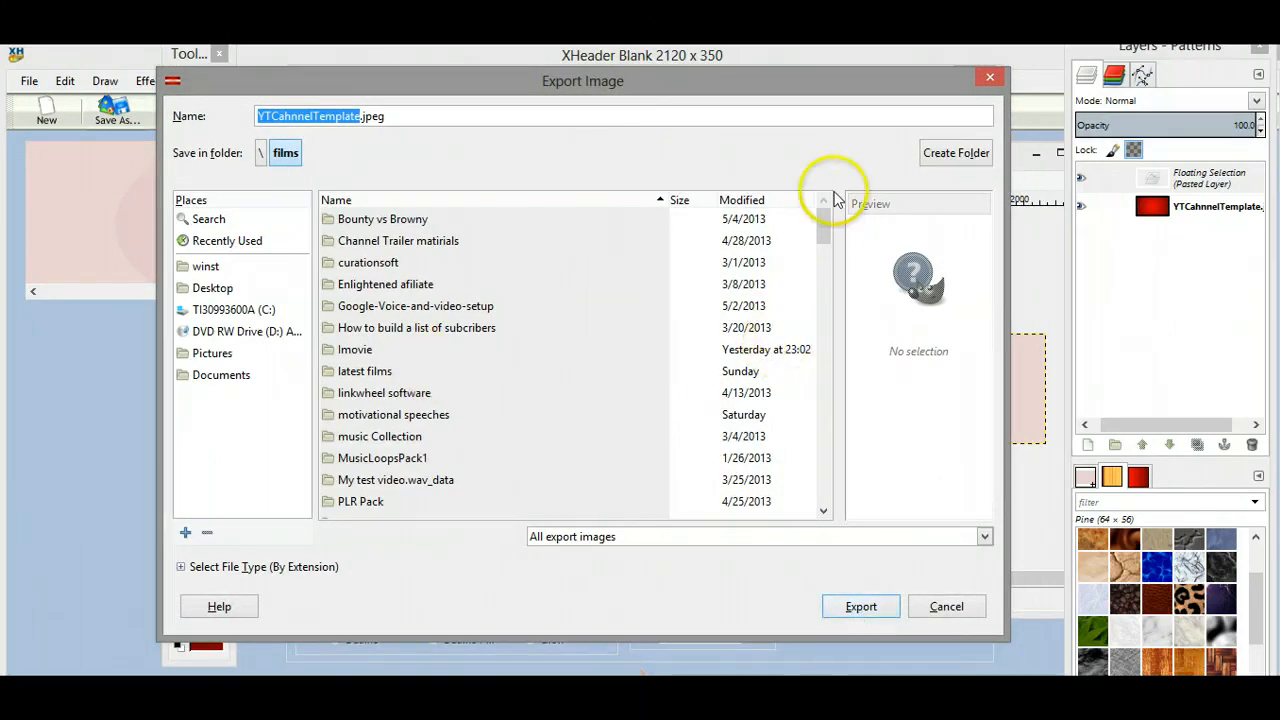
{"action": "left_click", "coordinate": [991, 76]}
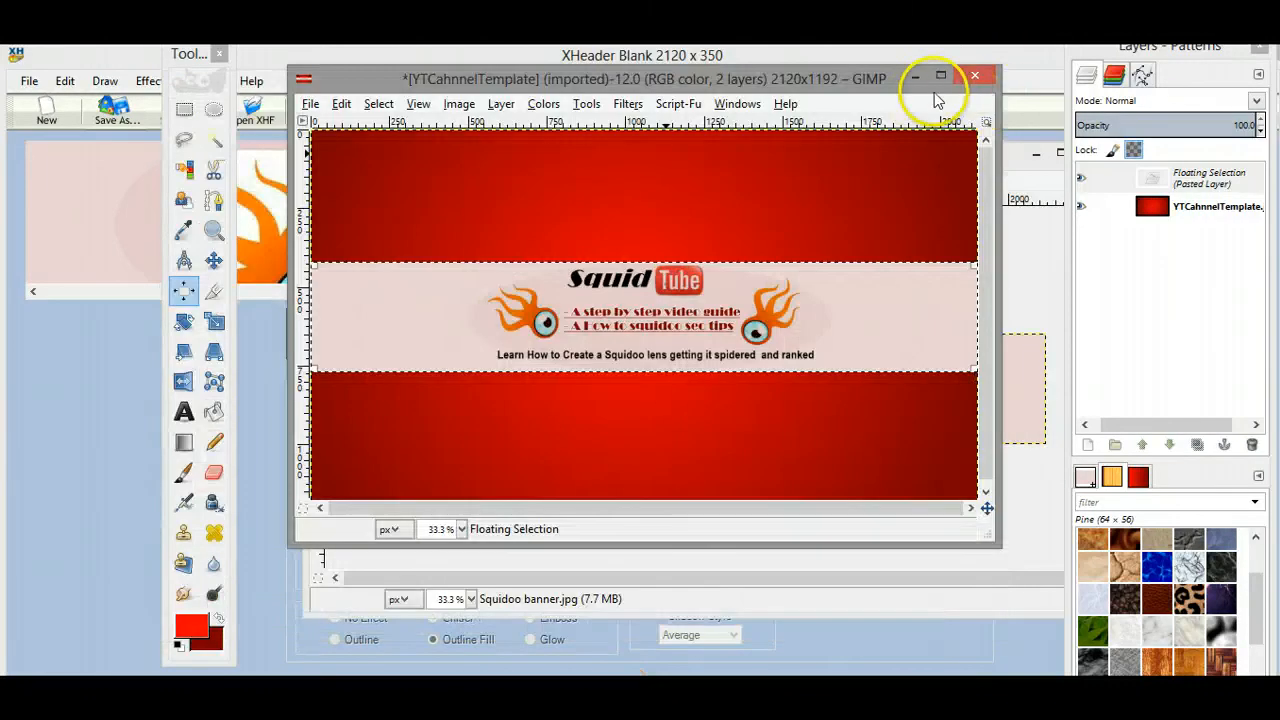